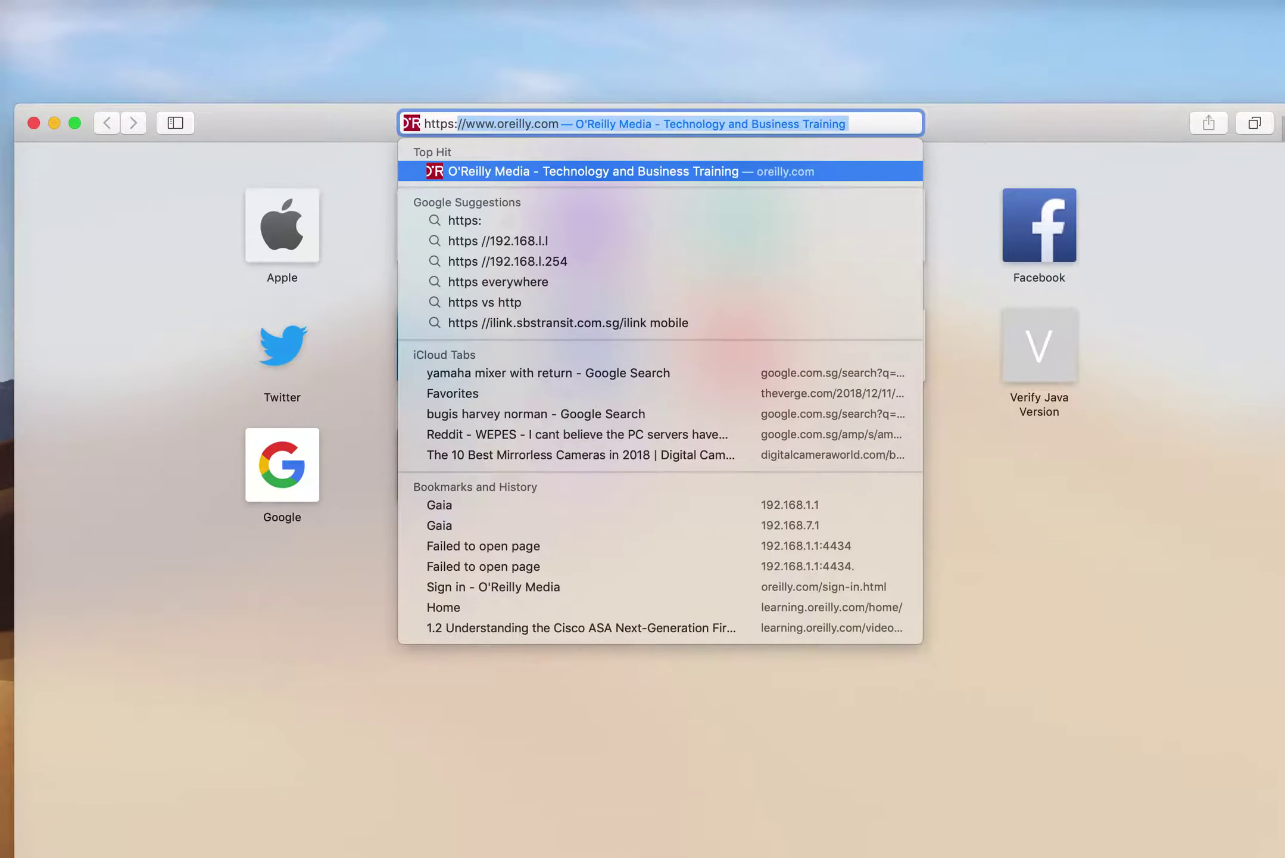
type("/")
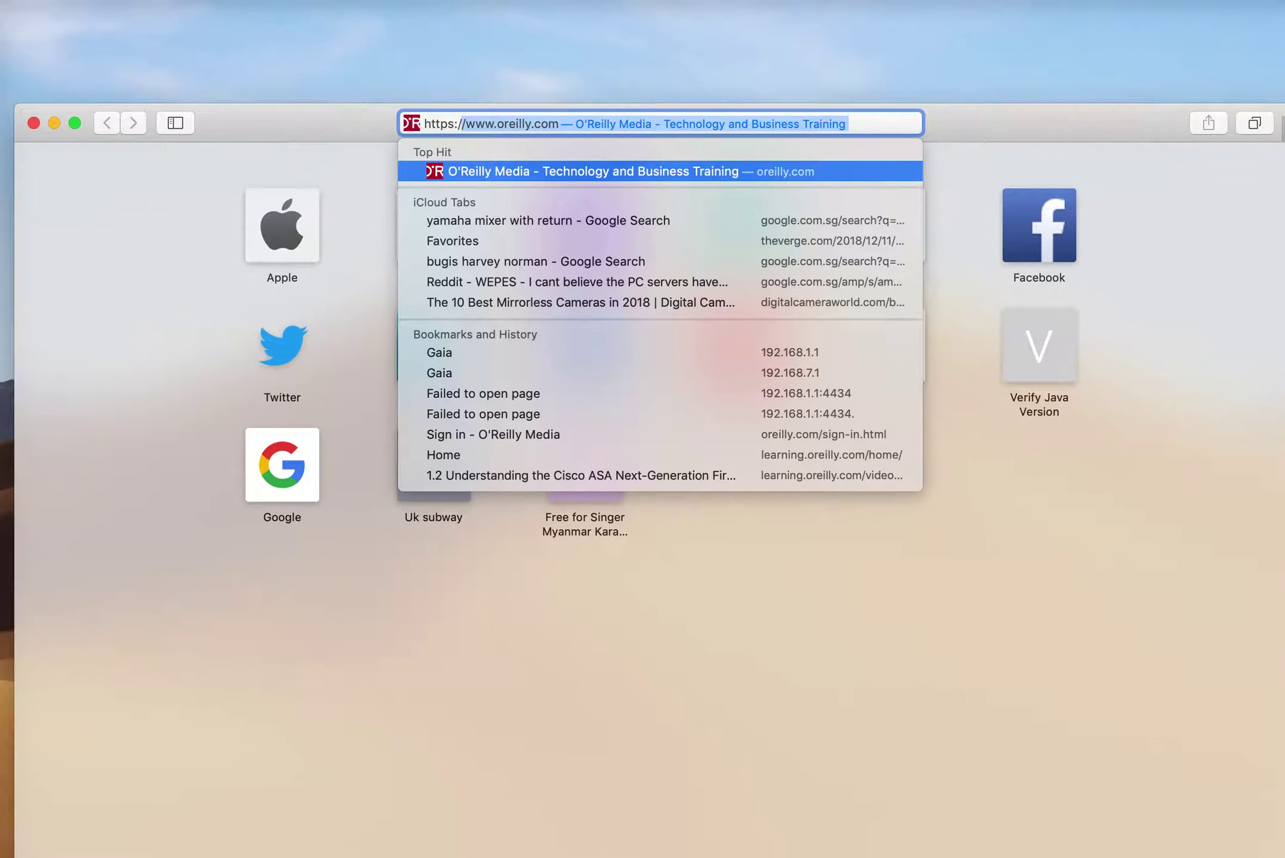
type("192.168")
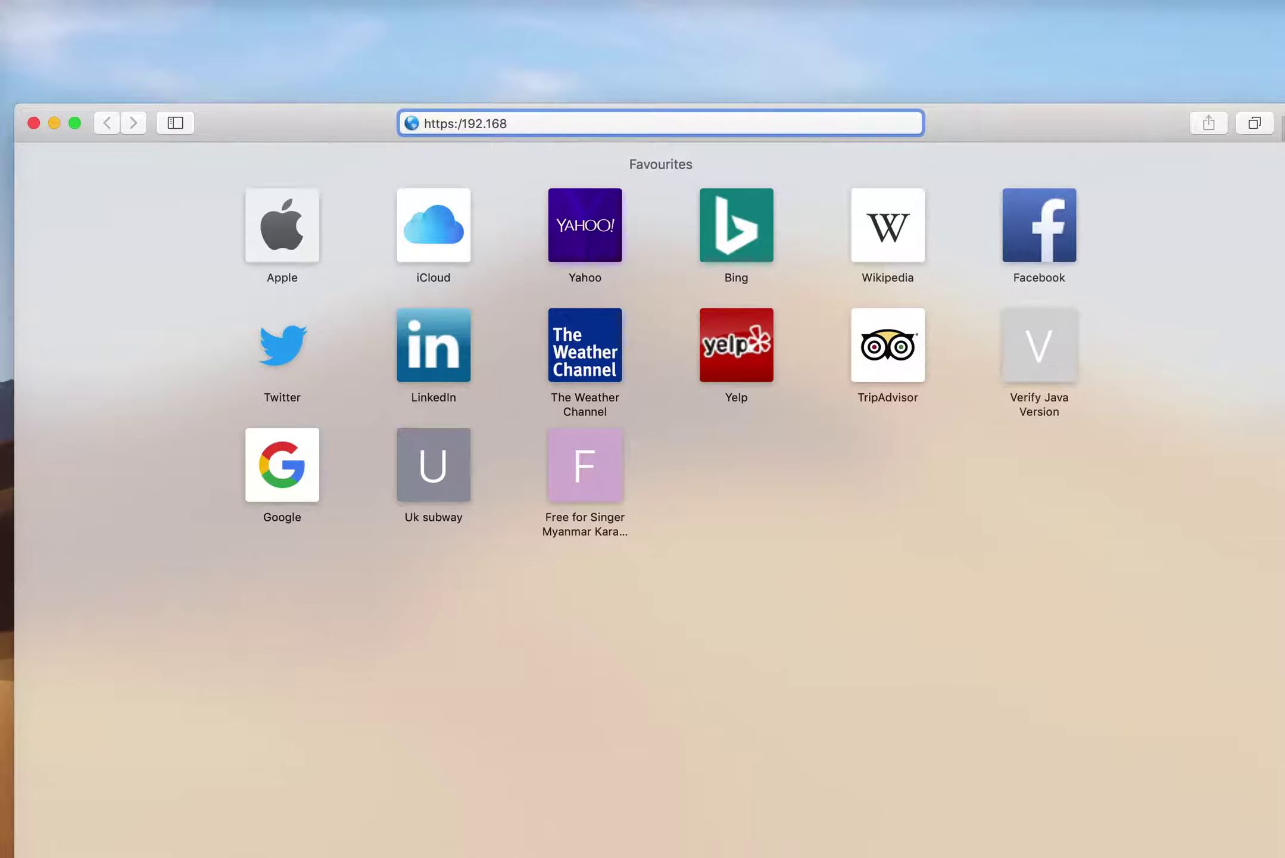
type(".7.2")
key("BackSpace")
type("1")
key("Return")
Sign in to the Gaia Portal with the administrator user name and password
type("admin")
key("Tab")
type("admin123")
key("Return")
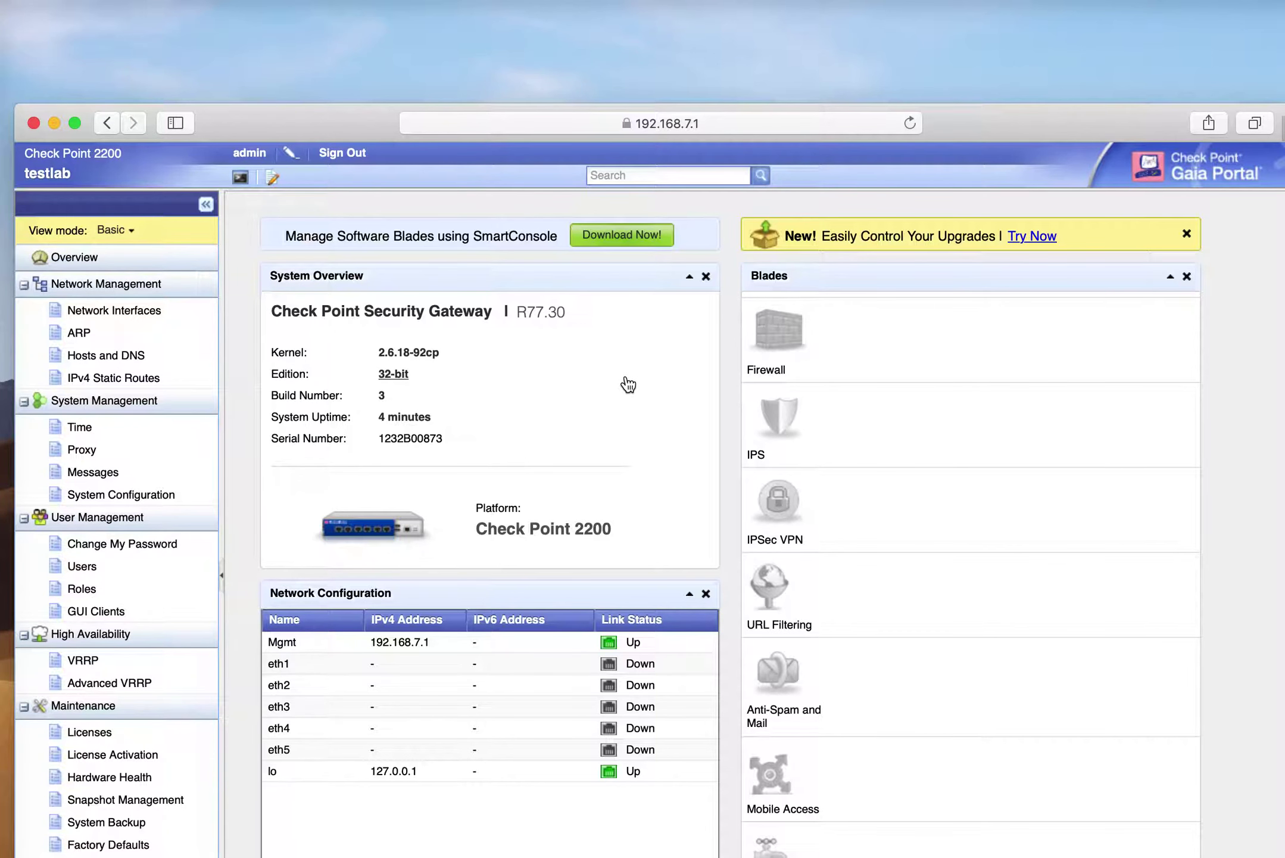
Scroll to the Network Configuration panel showing Mgmt at 192.168.7.1, then close Safari
scroll(576, 460, "down", 5)
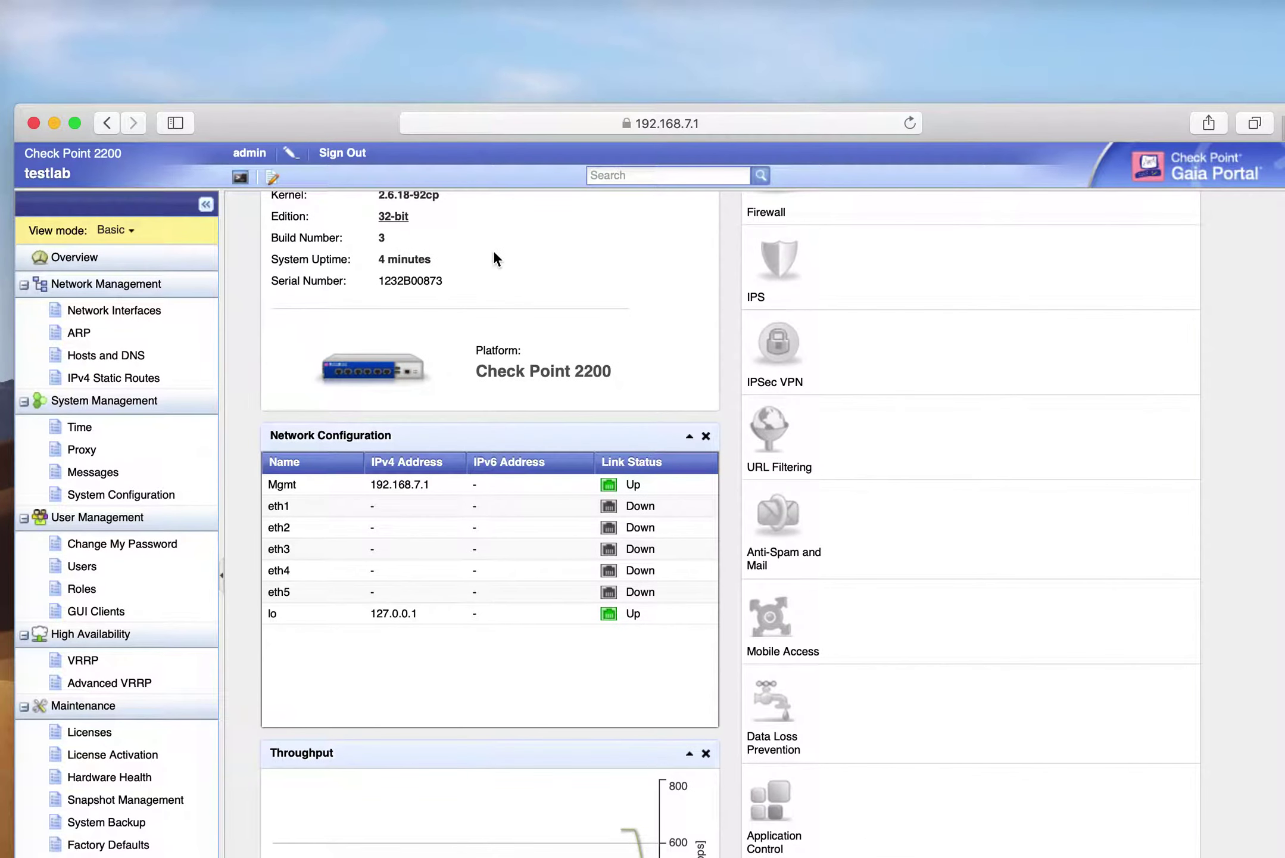
left_click(34, 124)
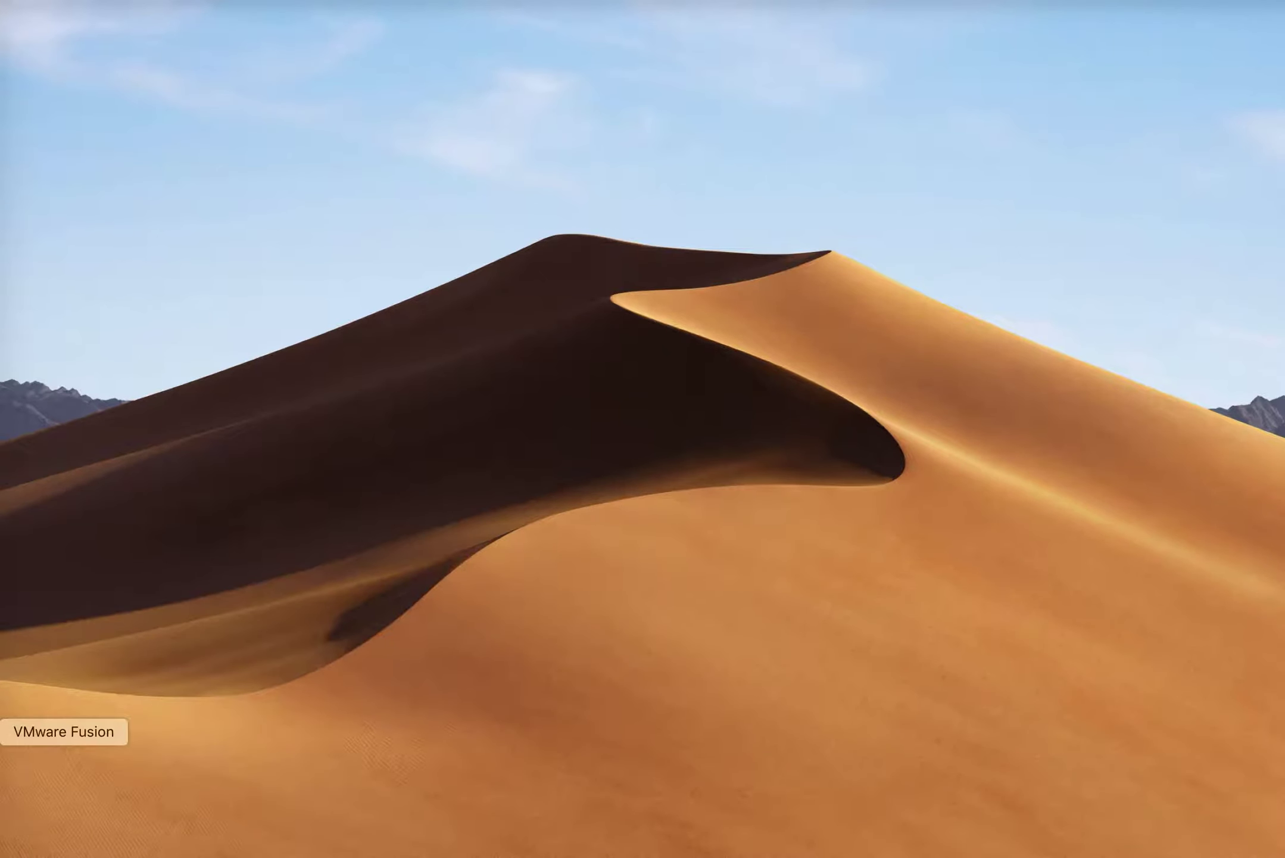
Close Initial Configuration Tasks, enlarge the Windows Server 2008 VM window, and close Server Manager
left_click(6, 732)
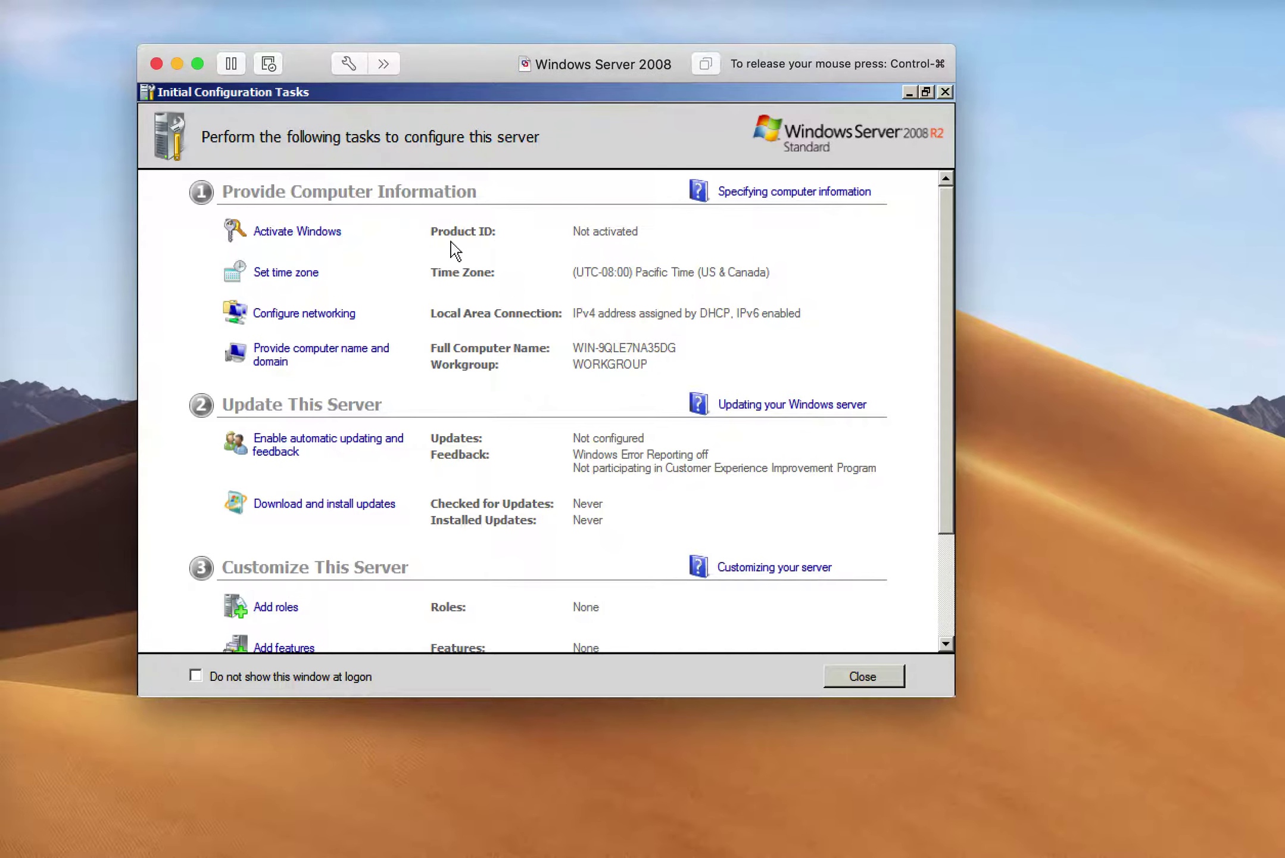
left_click(868, 686)
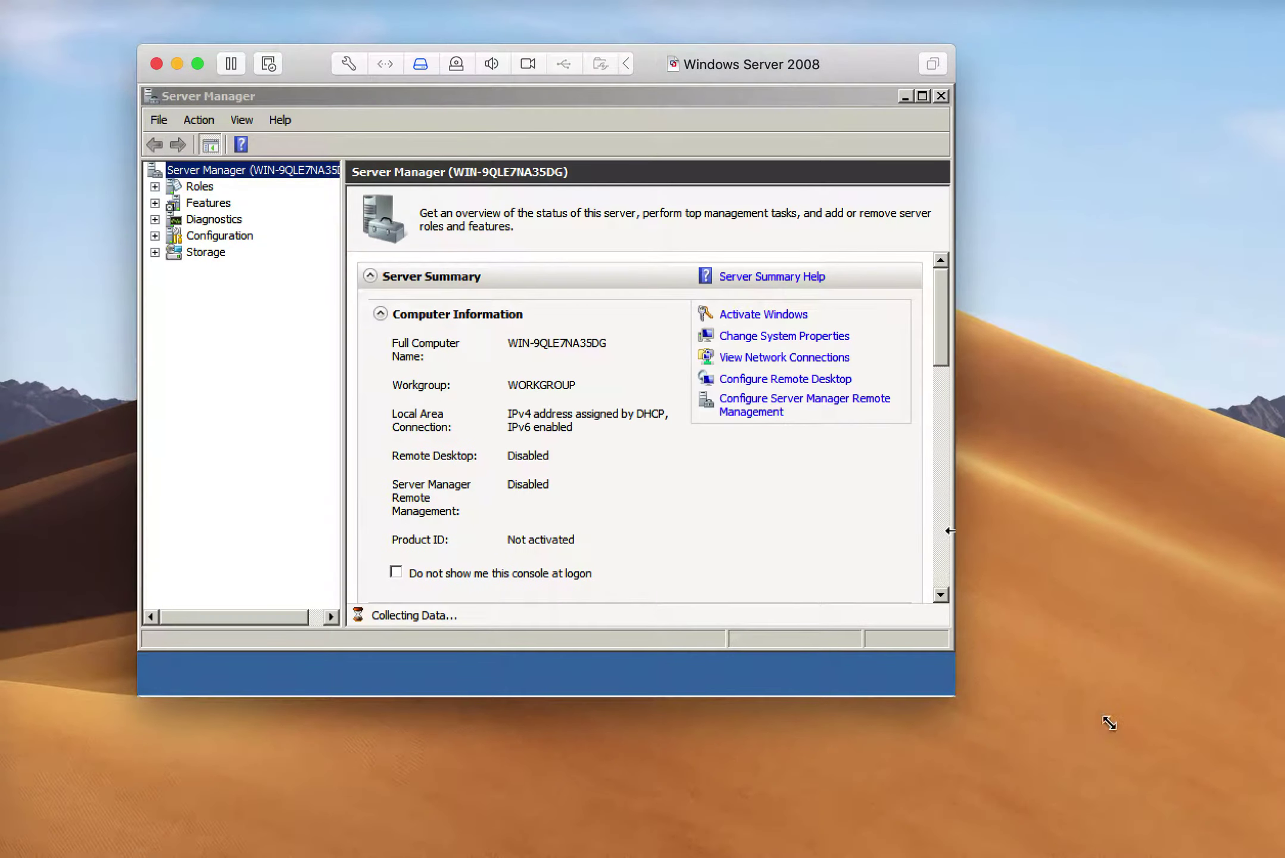
left_click_drag(1170, 747, 1092, 797)
left_click(344, 162)
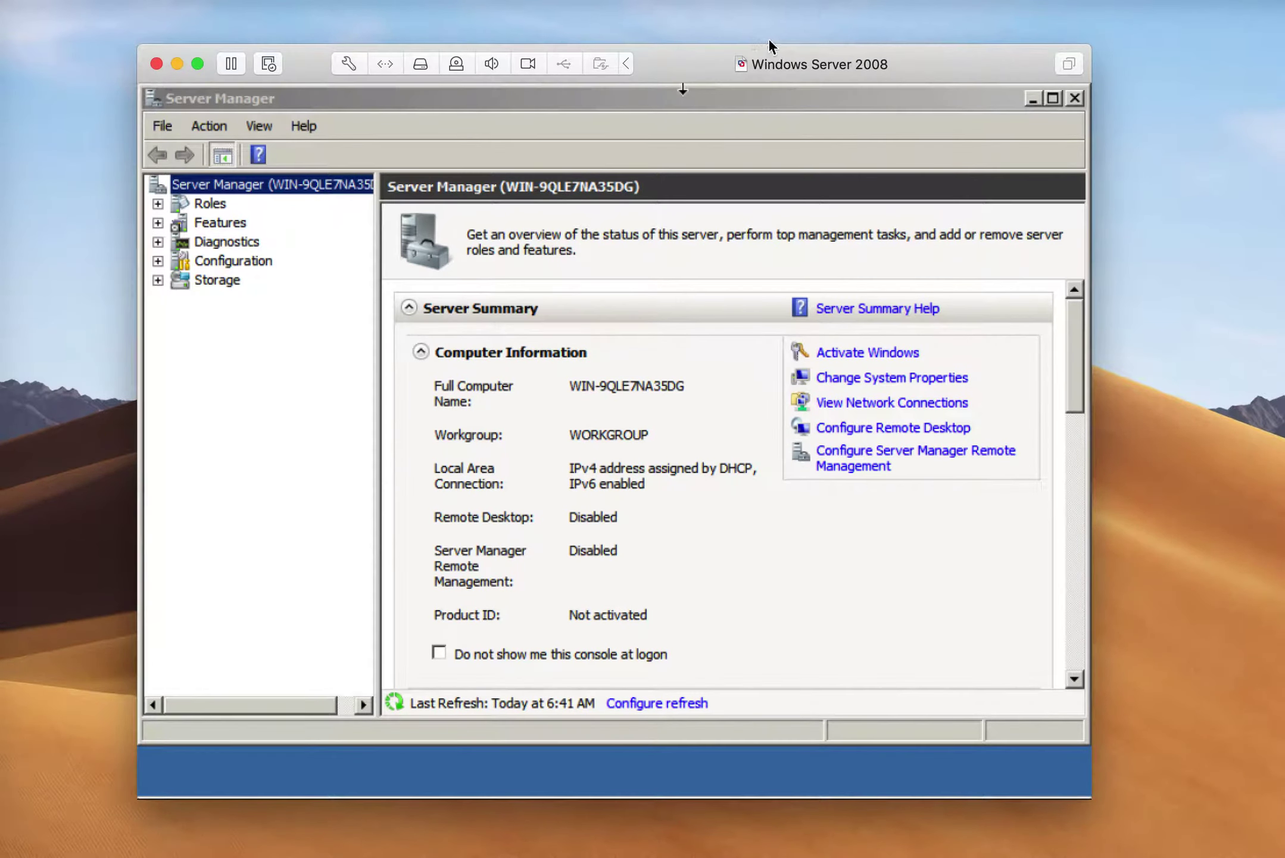
double_click(149, 89)
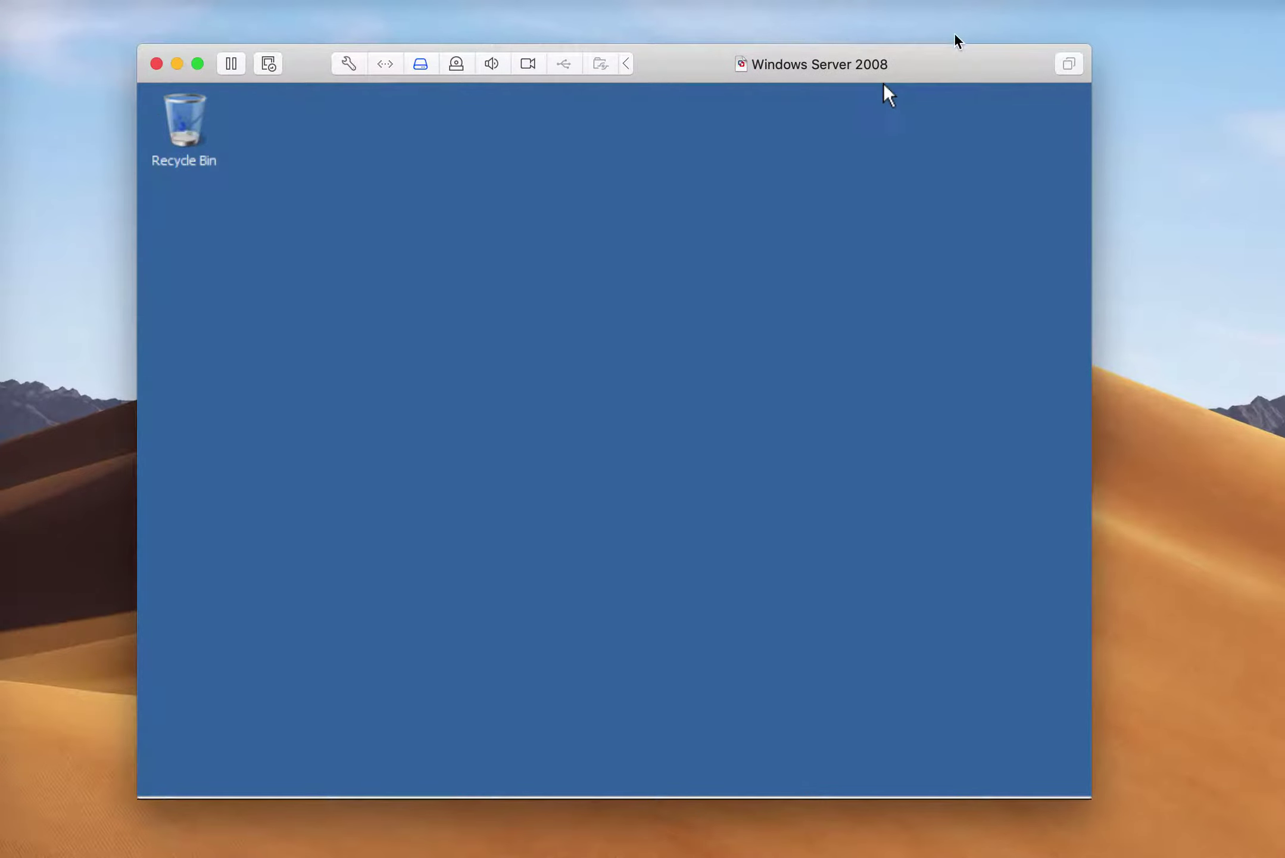
Launch Internet Explorer in the guest and dismiss its first-run setup with Ask me later
mouse_move(218, 840)
left_click(167, 786)
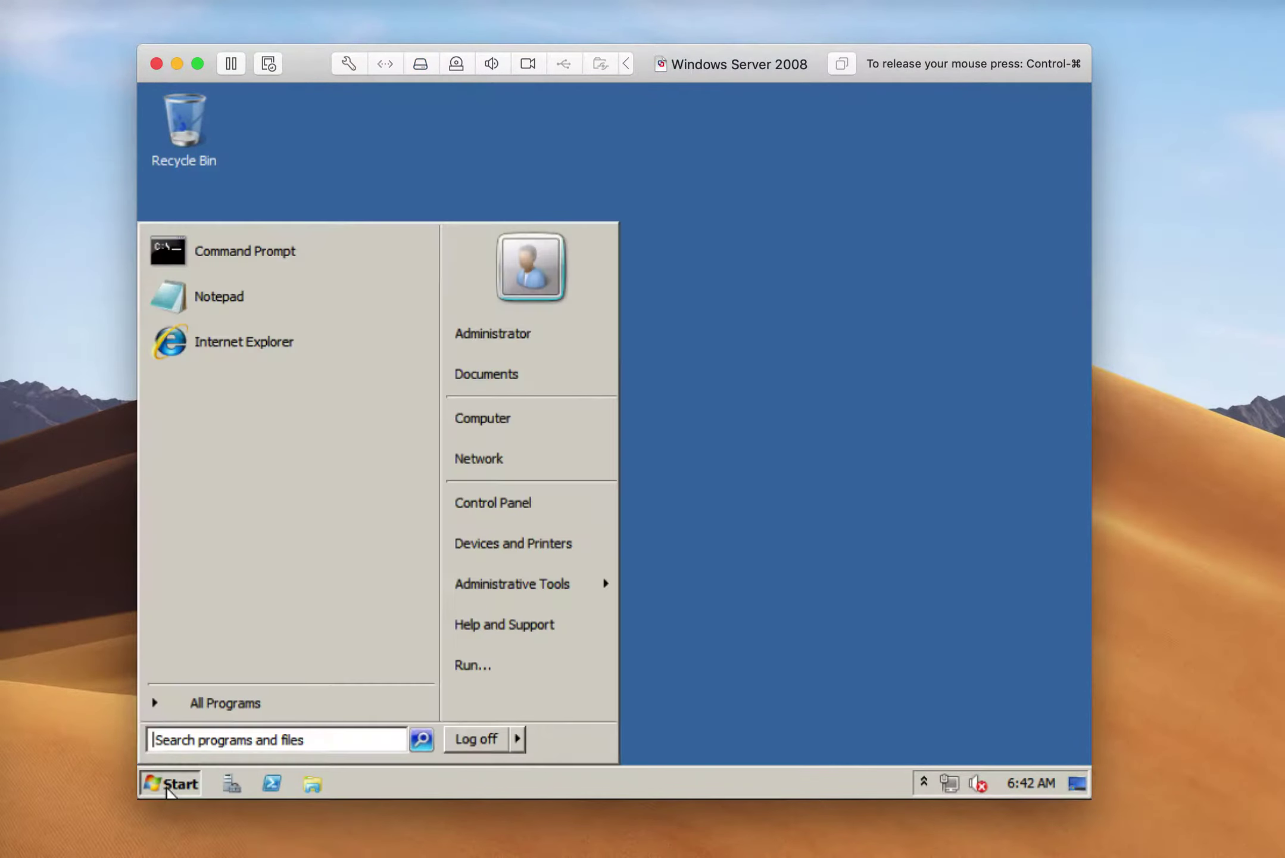
left_click(260, 351)
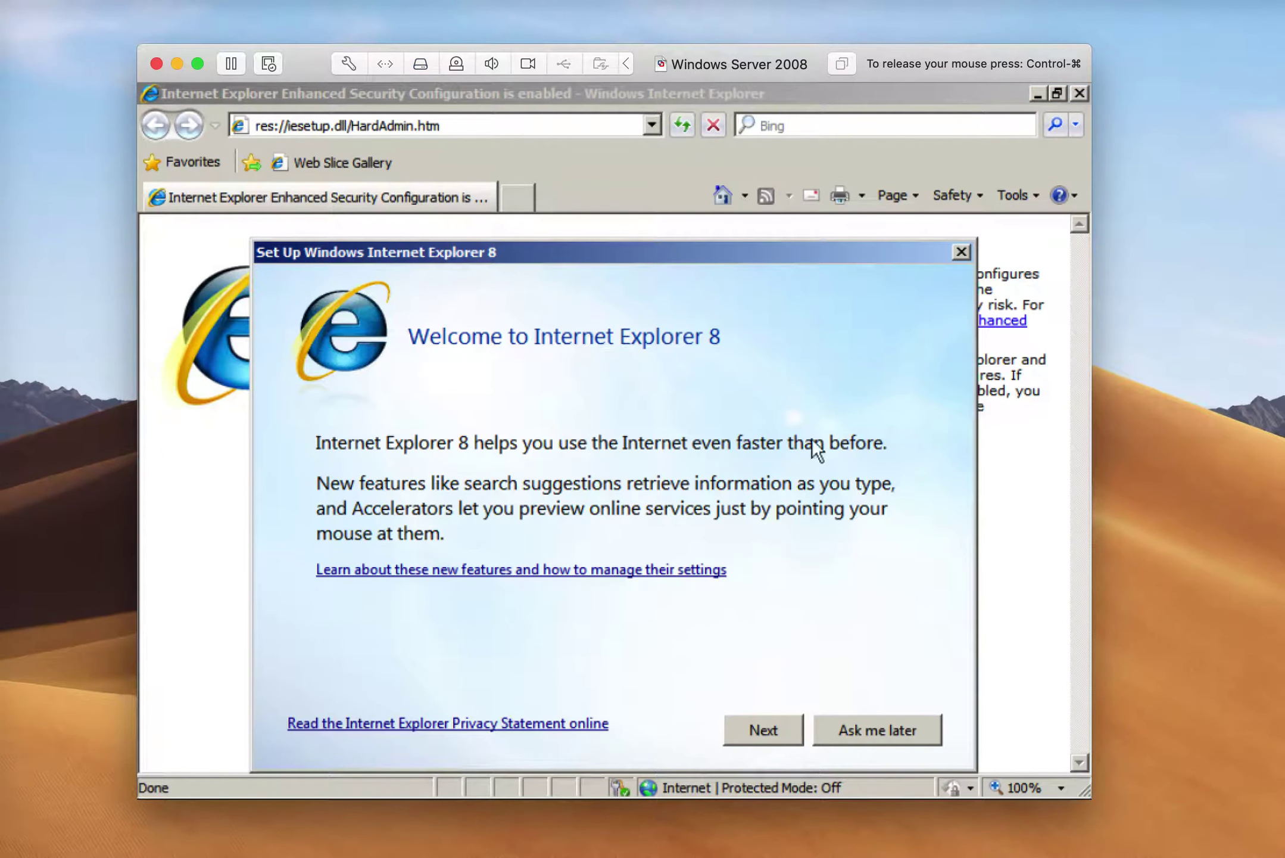
left_click(881, 740)
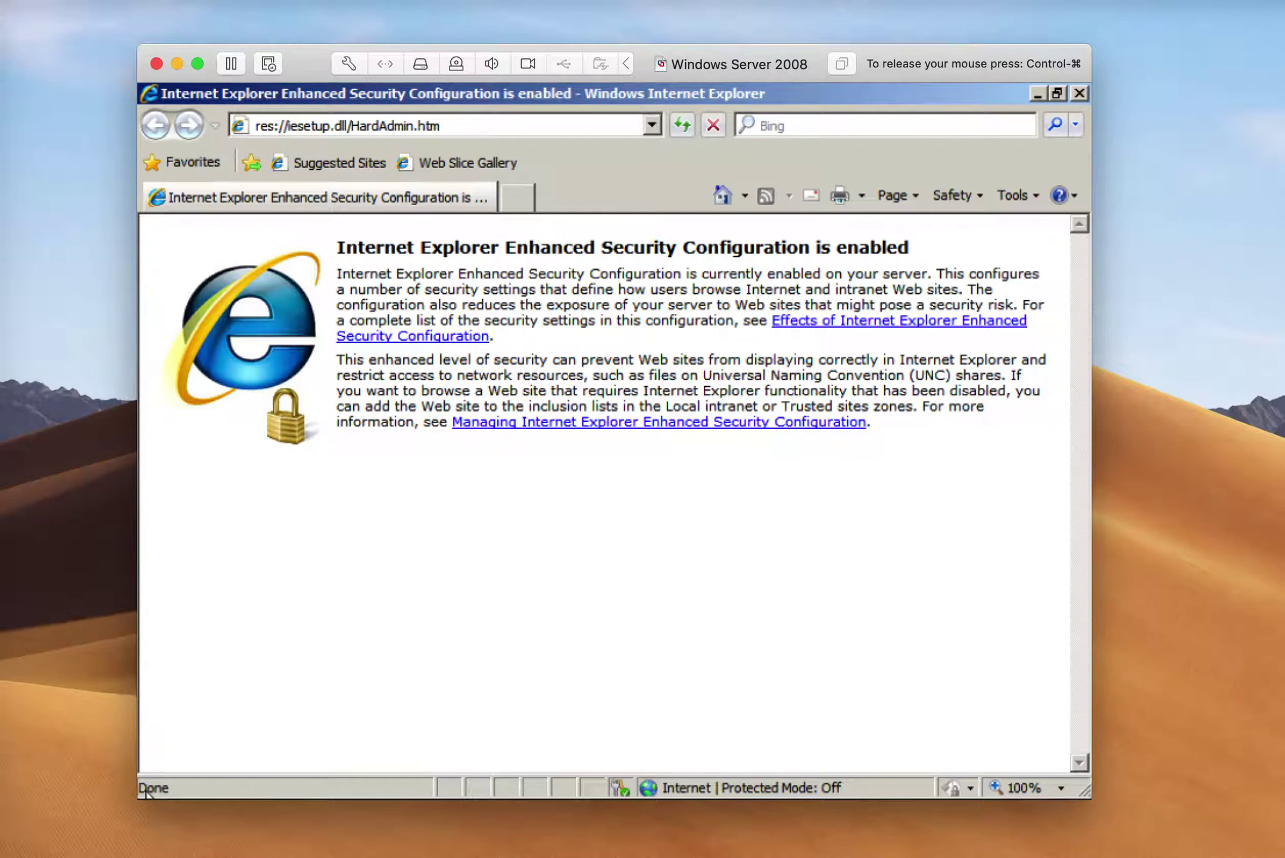
Run ipconfig in a guest command prompt, showing 192.168.22.128, then release the mouse
mouse_move(148, 796)
left_click(162, 780)
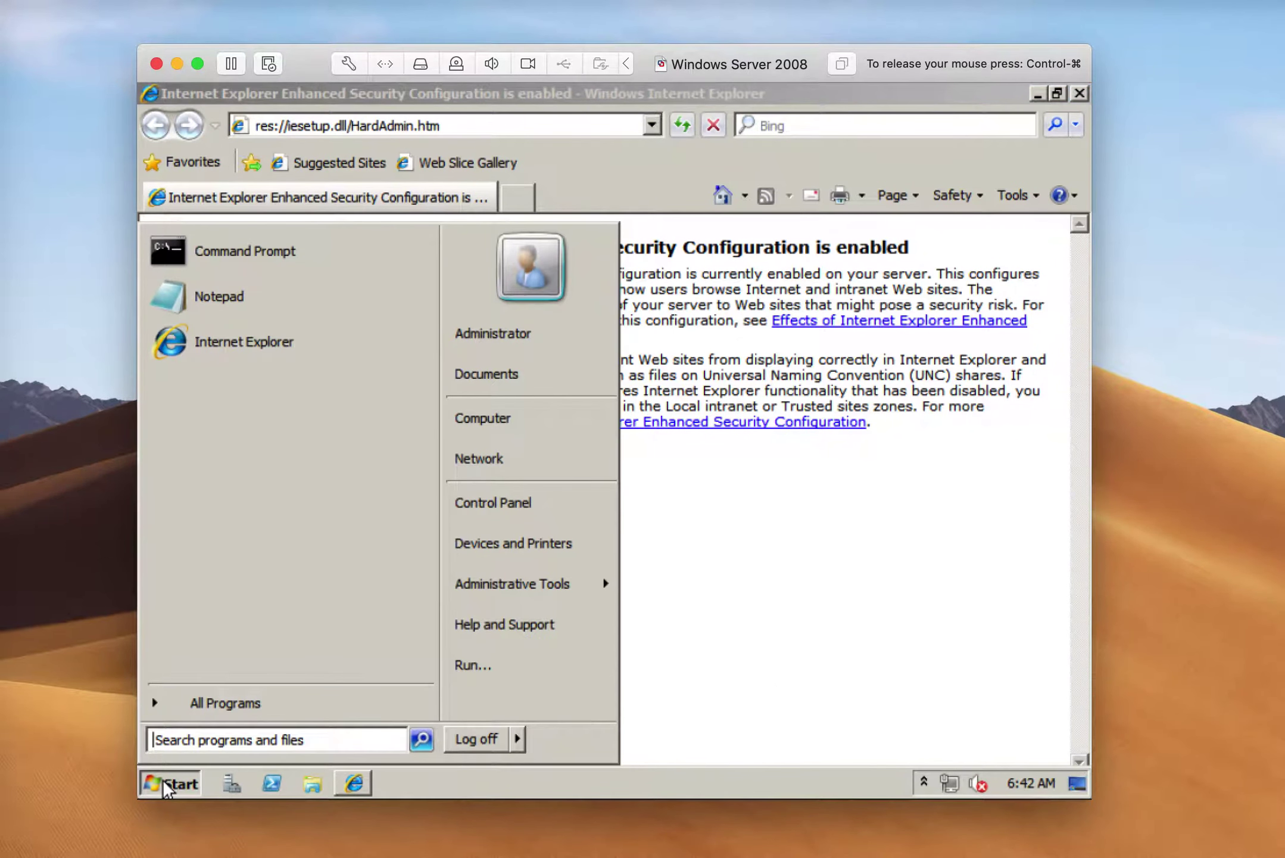
type("cmd")
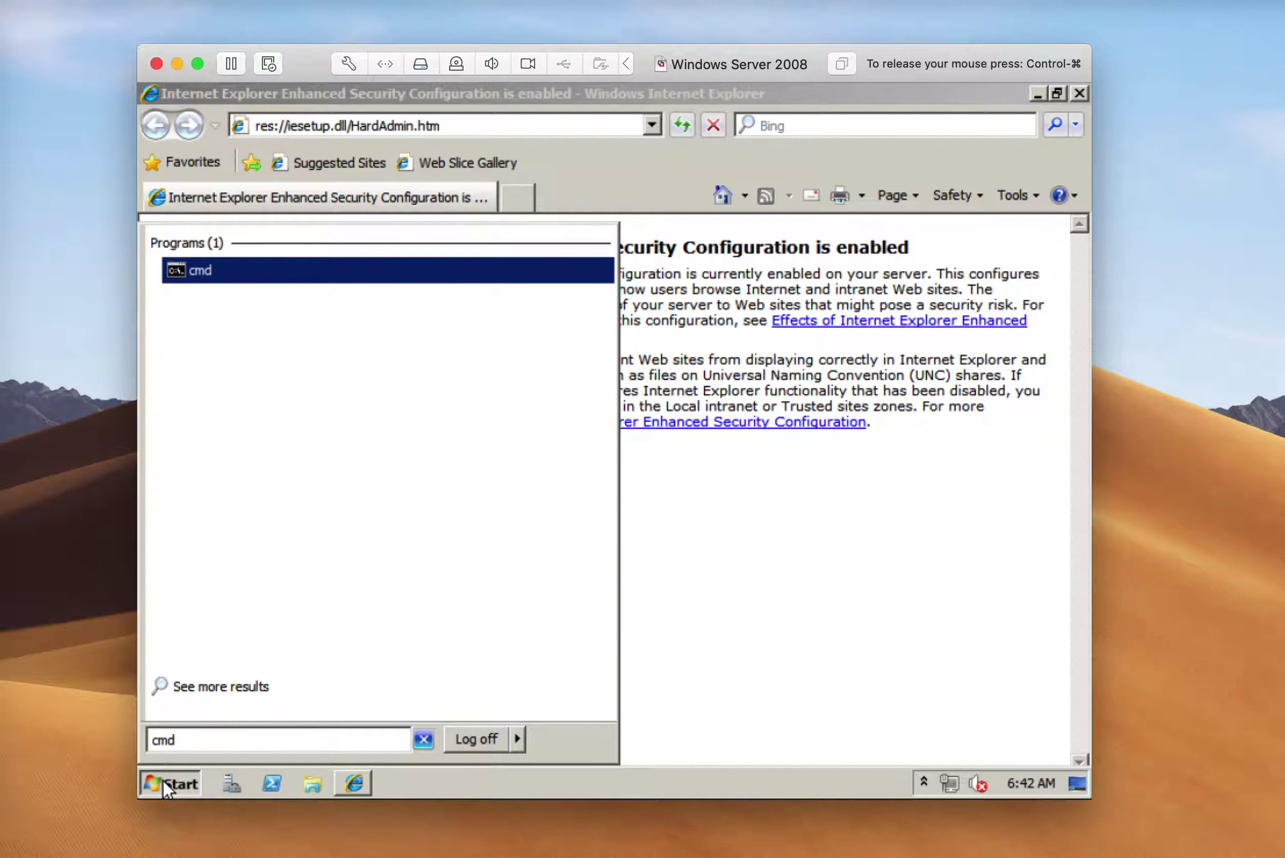
key("Return")
type("ipconfig")
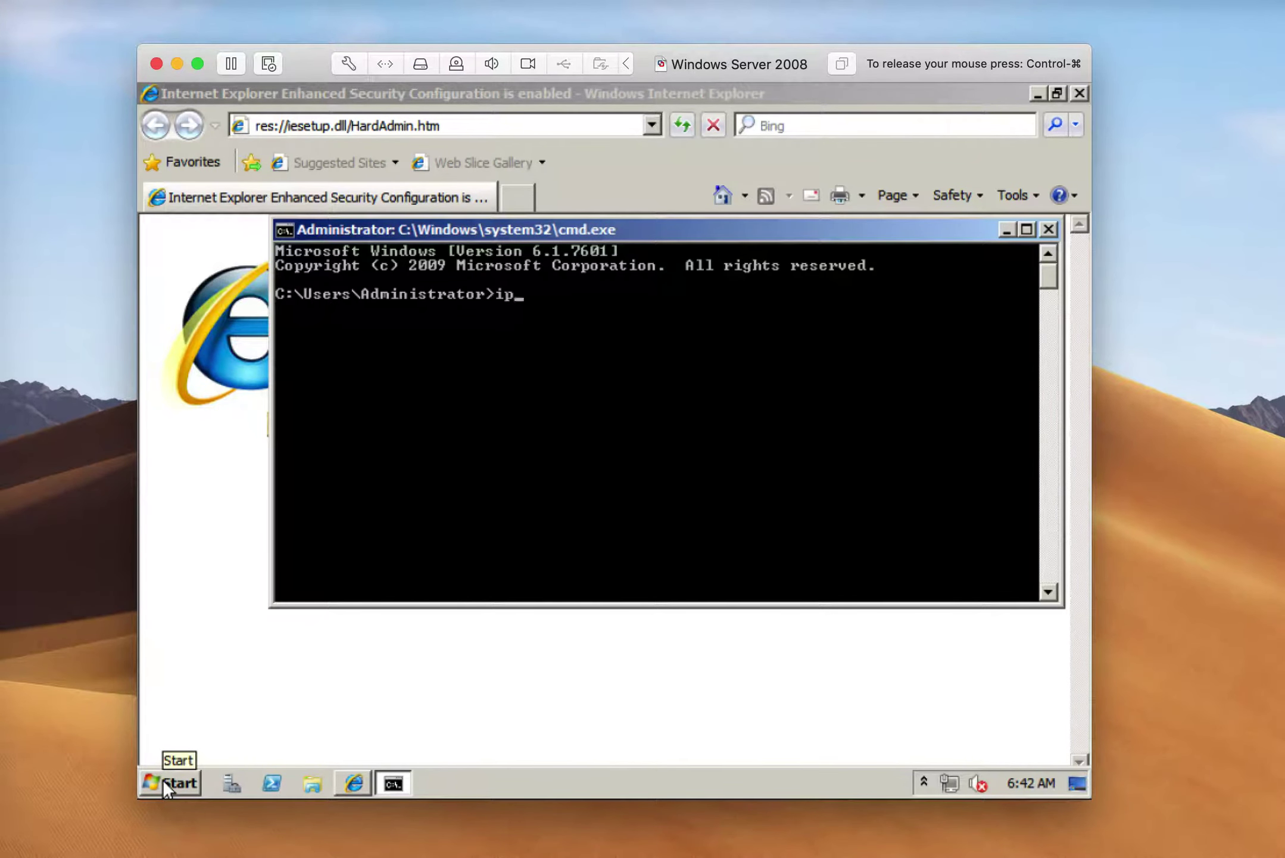
key("Return")
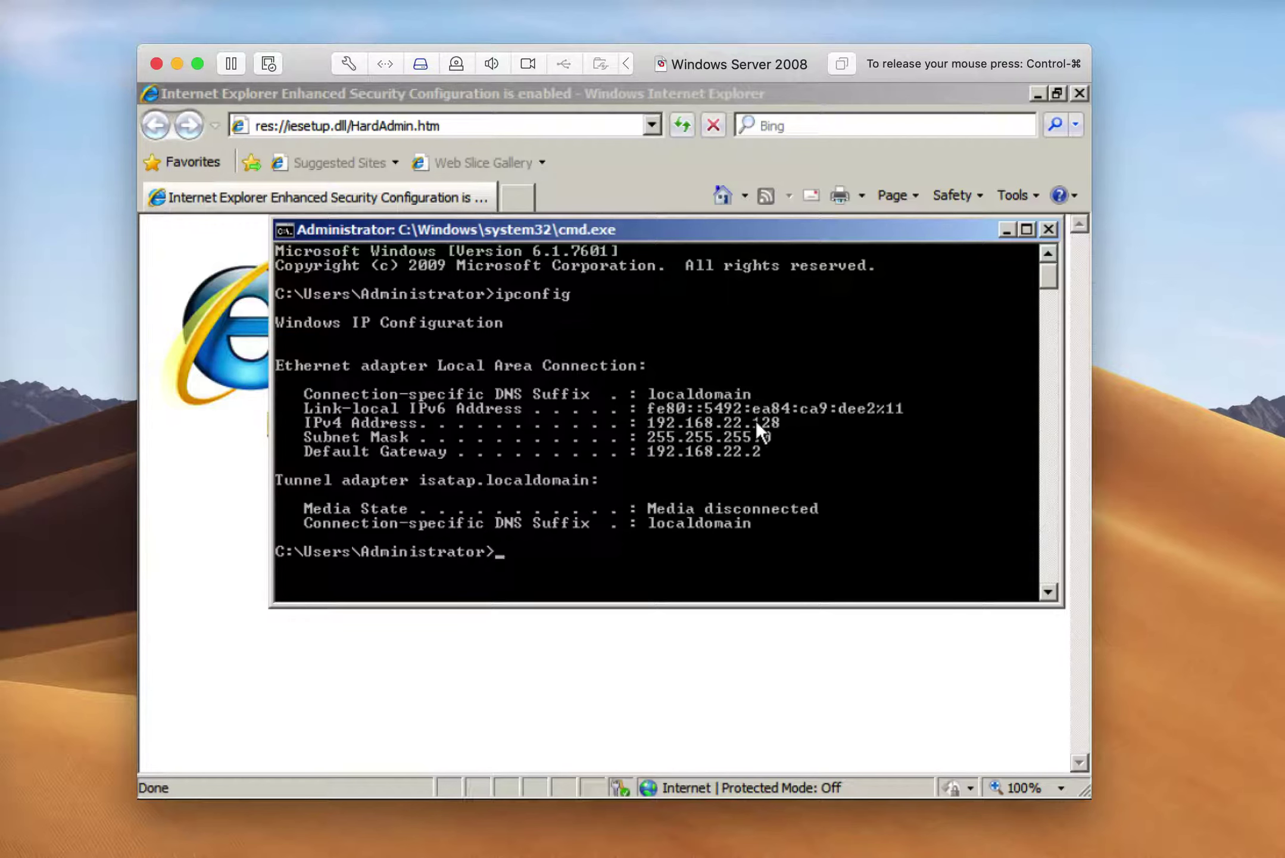
key("ctrl+super")
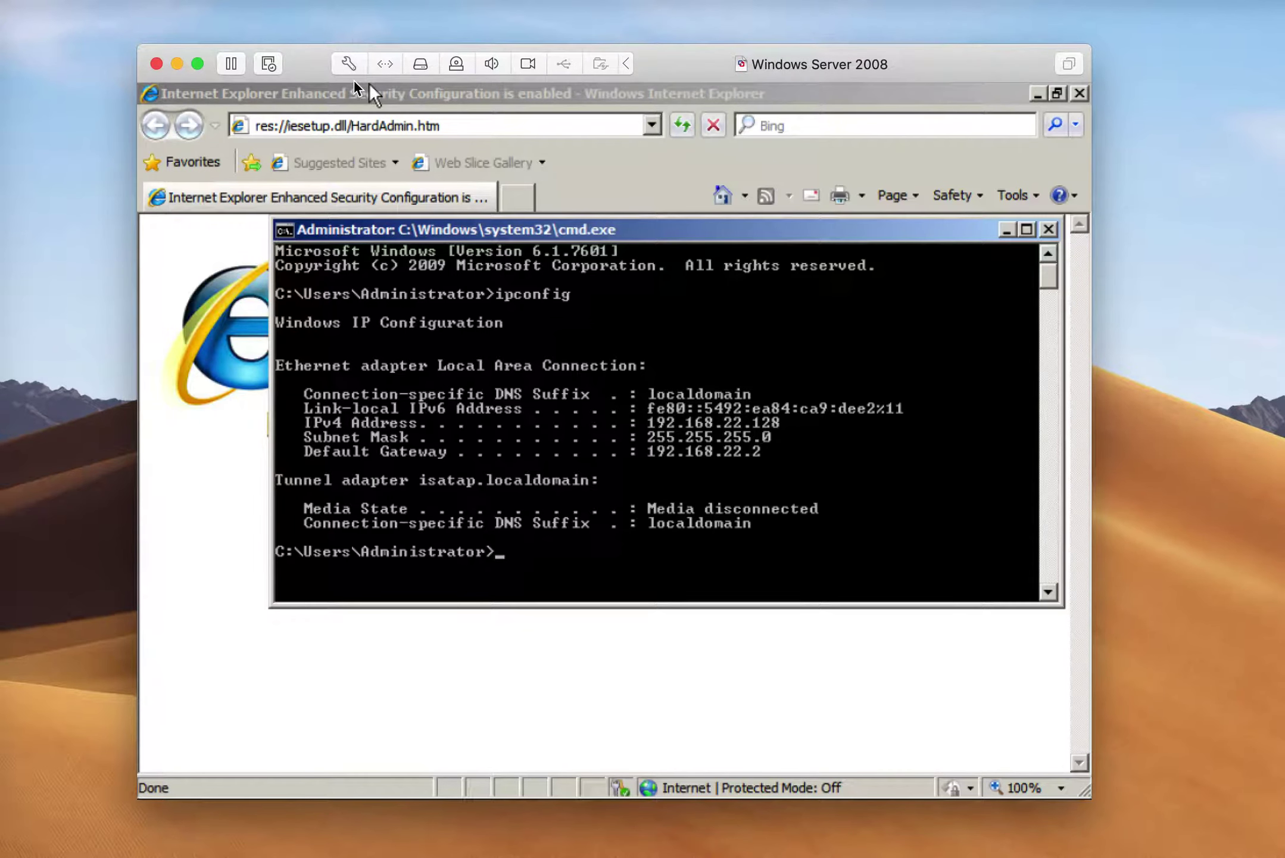
Bridge the VM's network adapter to Thunderbolt Ethernet, authorizing with the Mac password
left_click(385, 65)
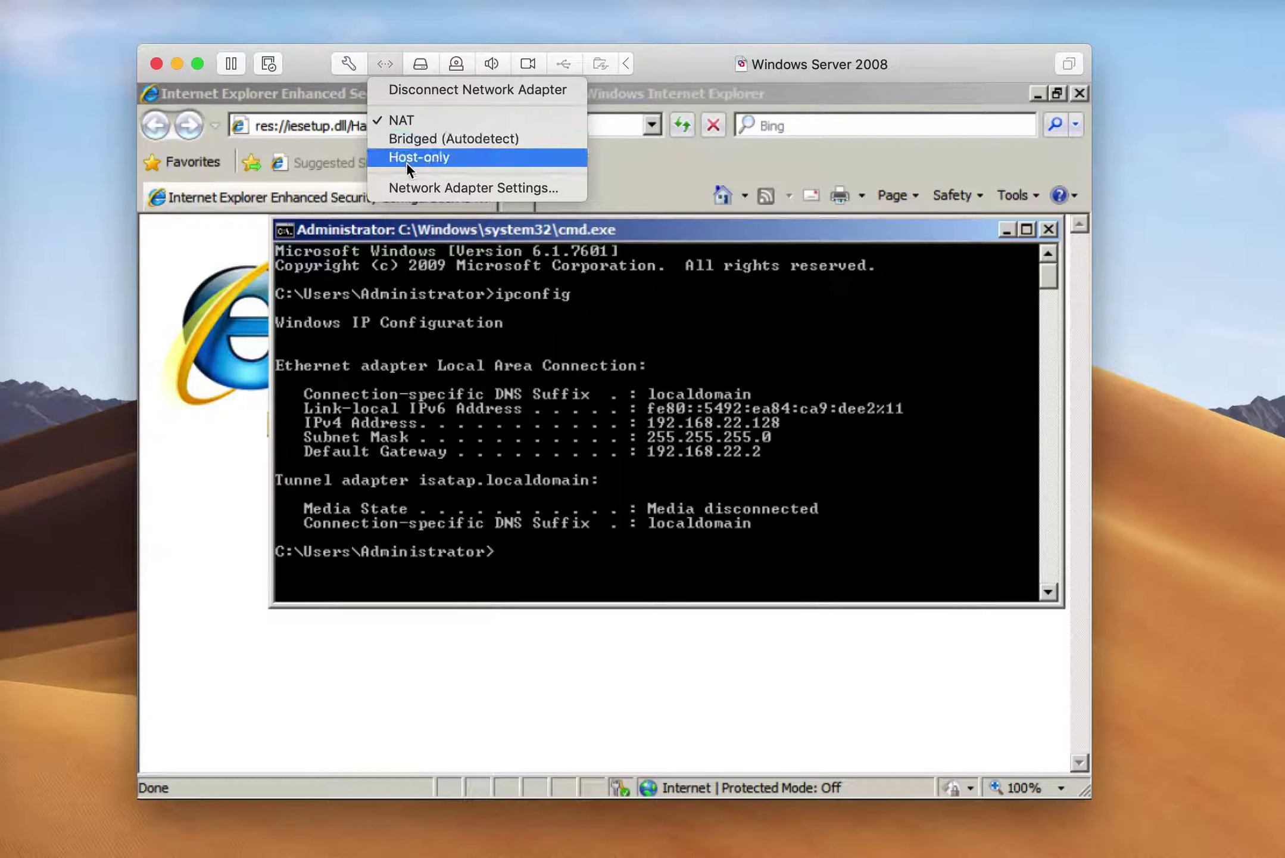
left_click(402, 189)
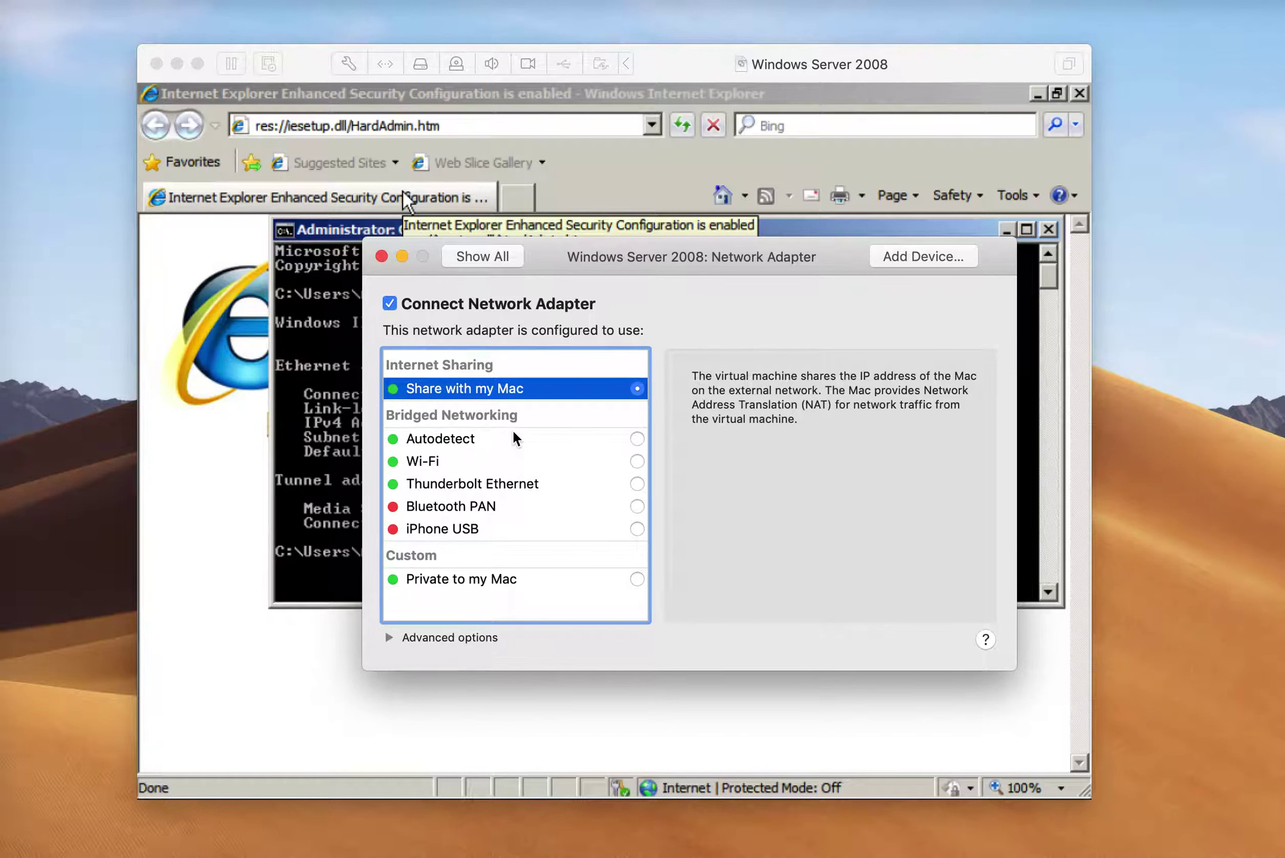
left_click(493, 483)
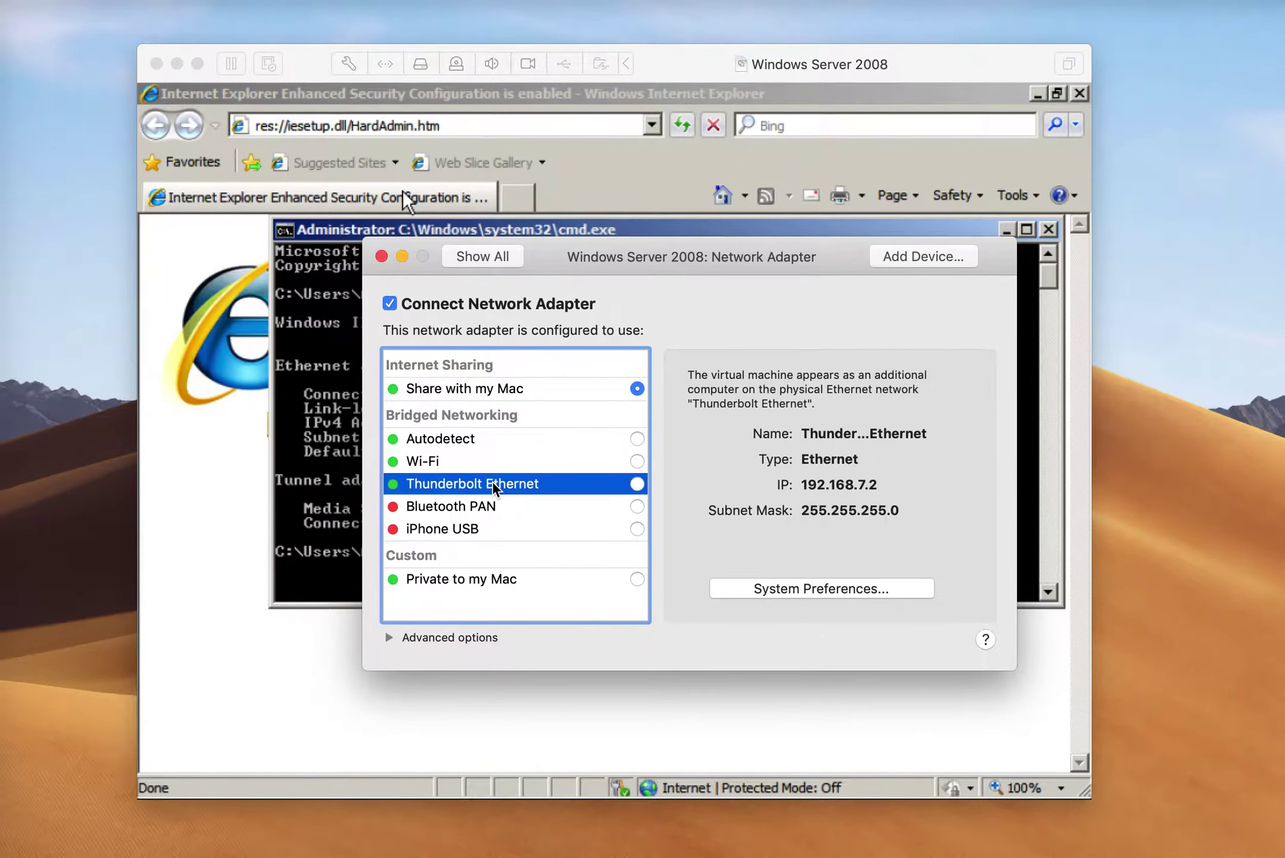
left_click(638, 389)
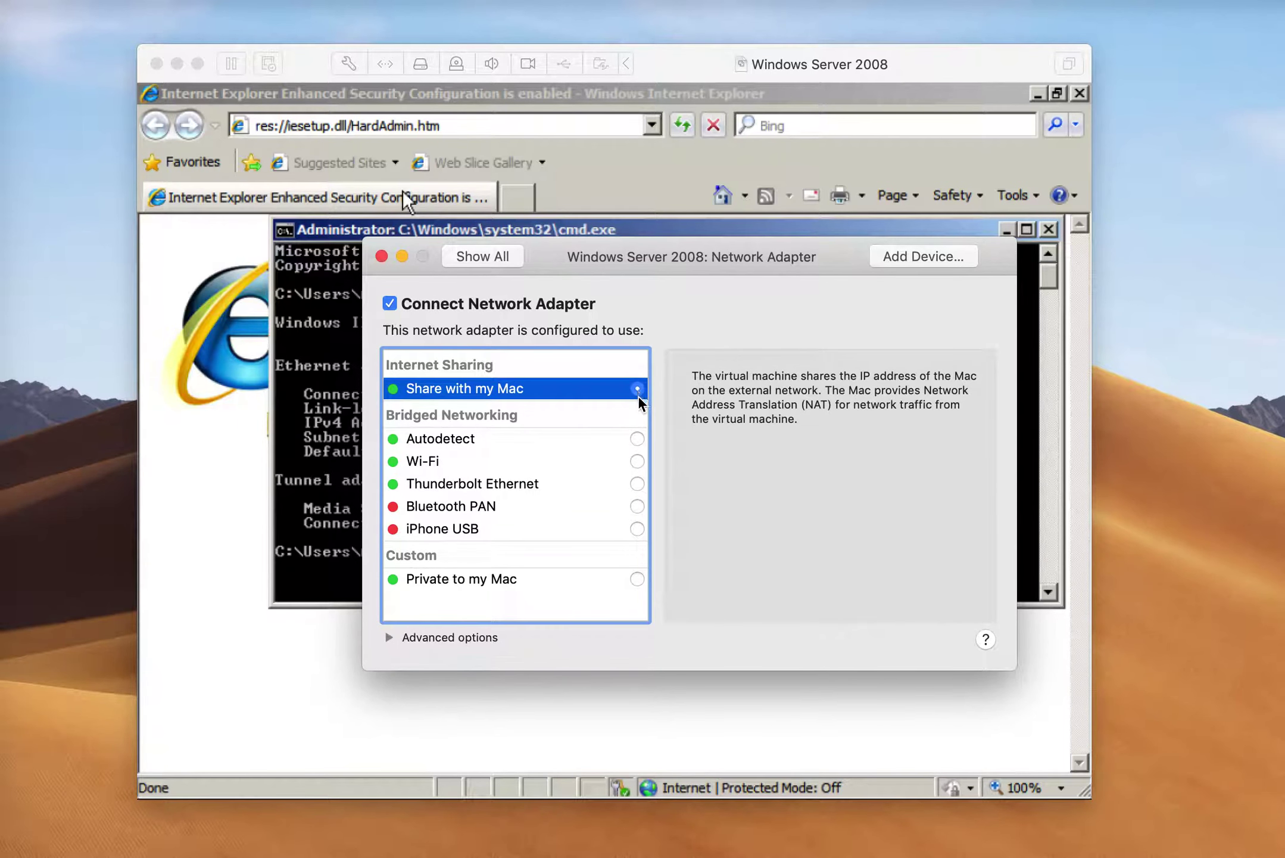
left_click(619, 481)
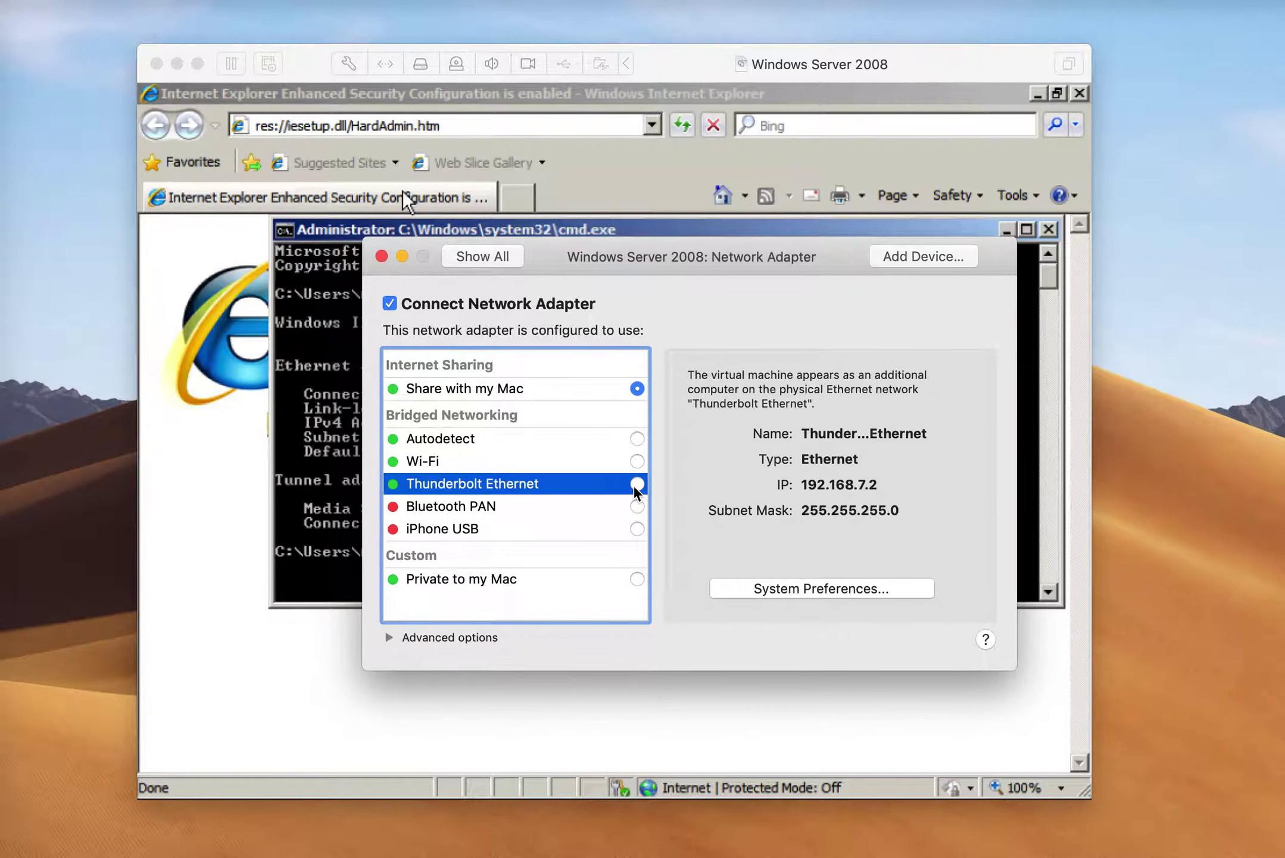
left_click(638, 484)
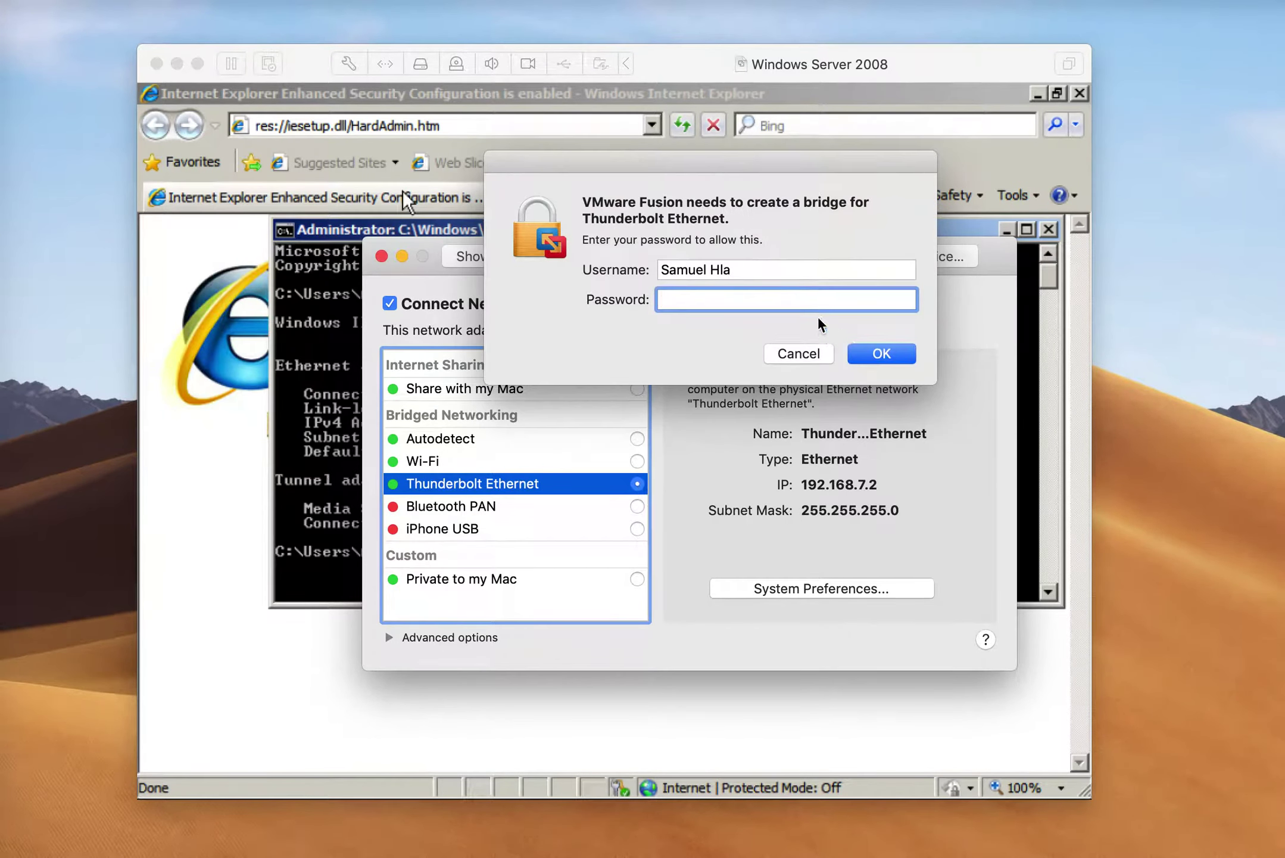
type("•••••••••")
key("Return")
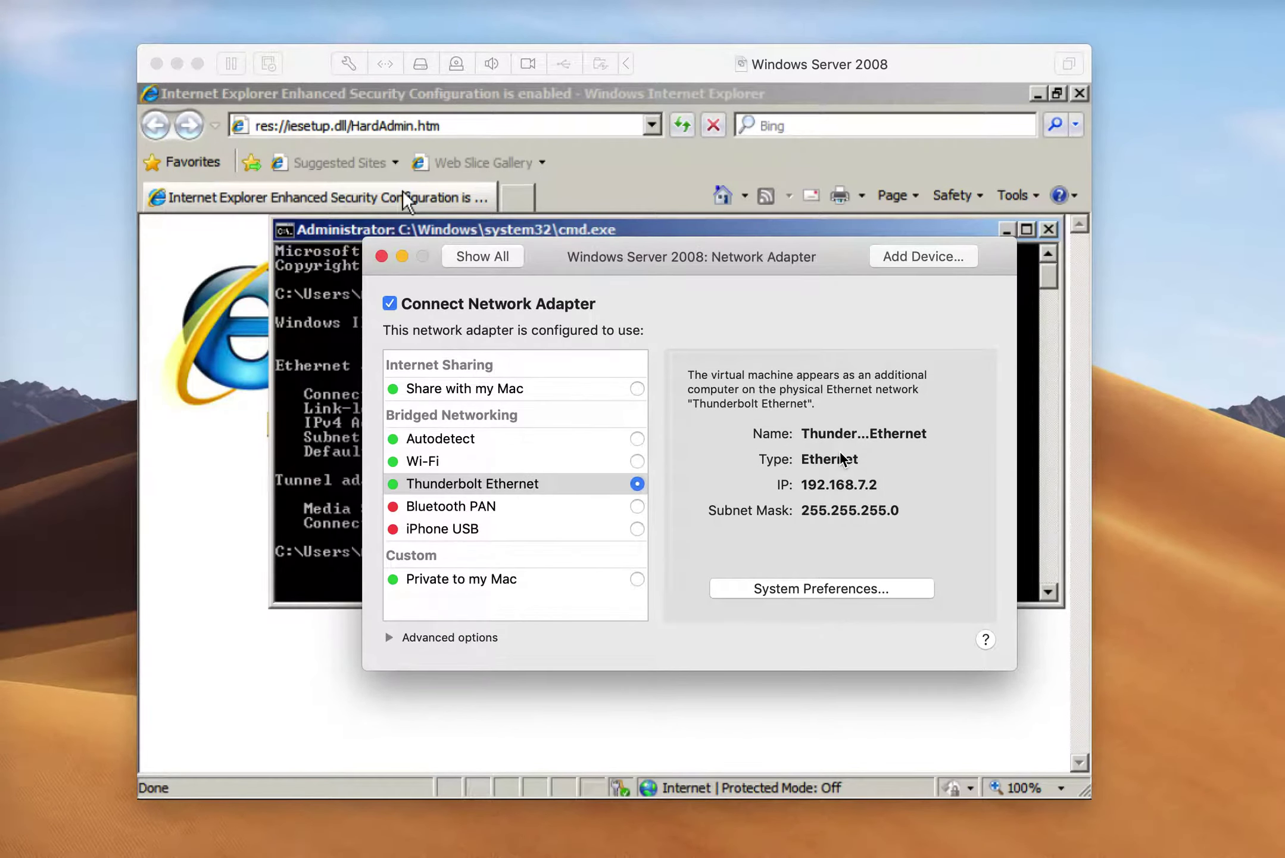
left_click(382, 257)
Rerun ipconfig in the guest several times, still 192.168.22.128, then bring Internet Explorer forward
type("ipconfig")
key("Return")
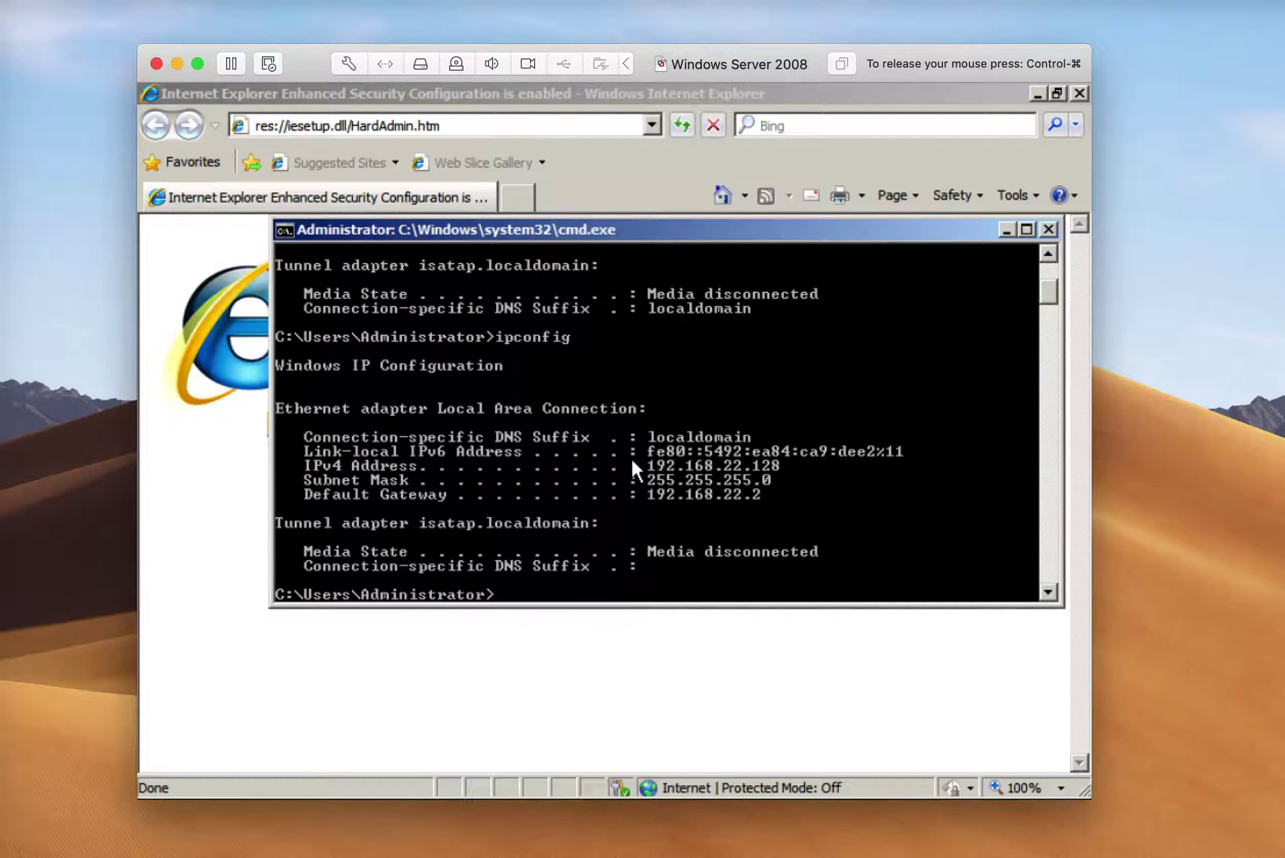
type("ipconfig")
key("Return")
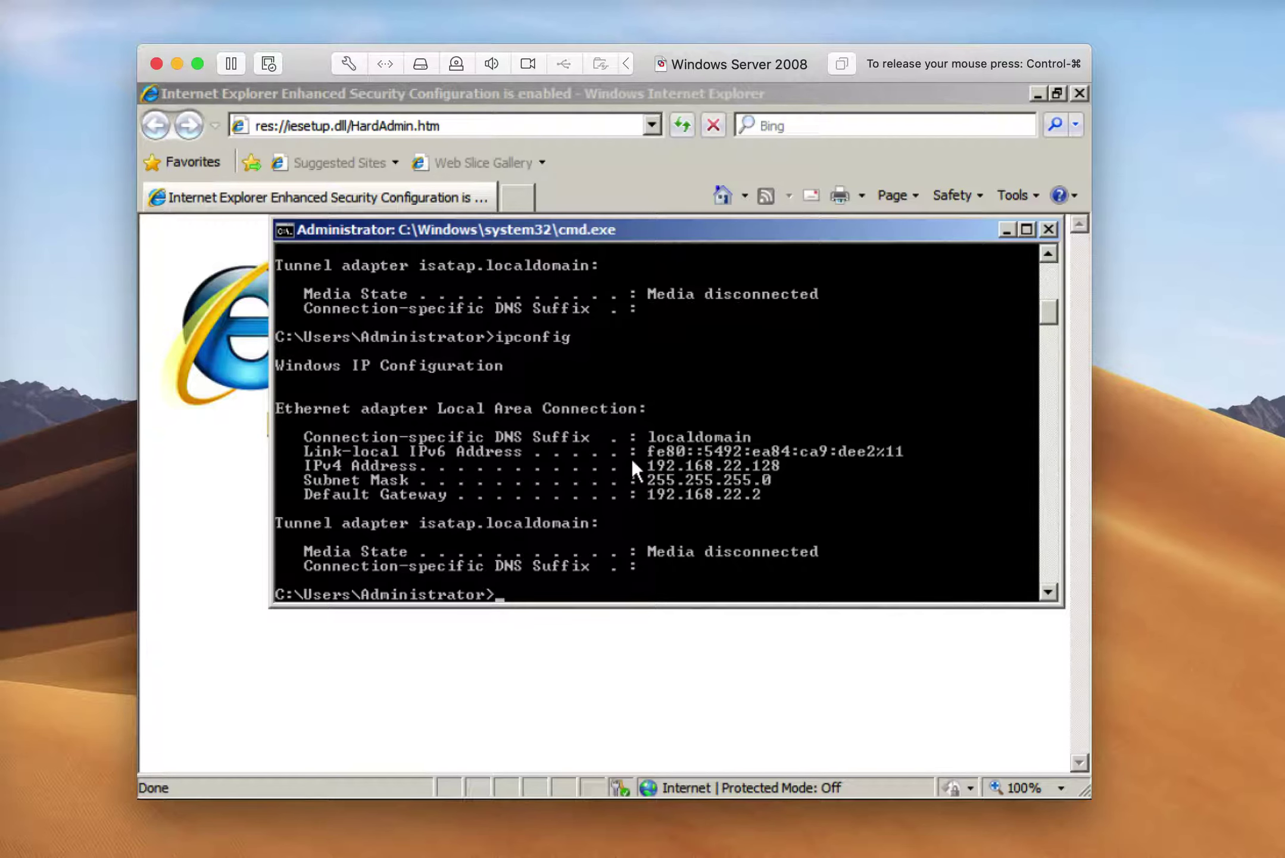
key("ctrl+super")
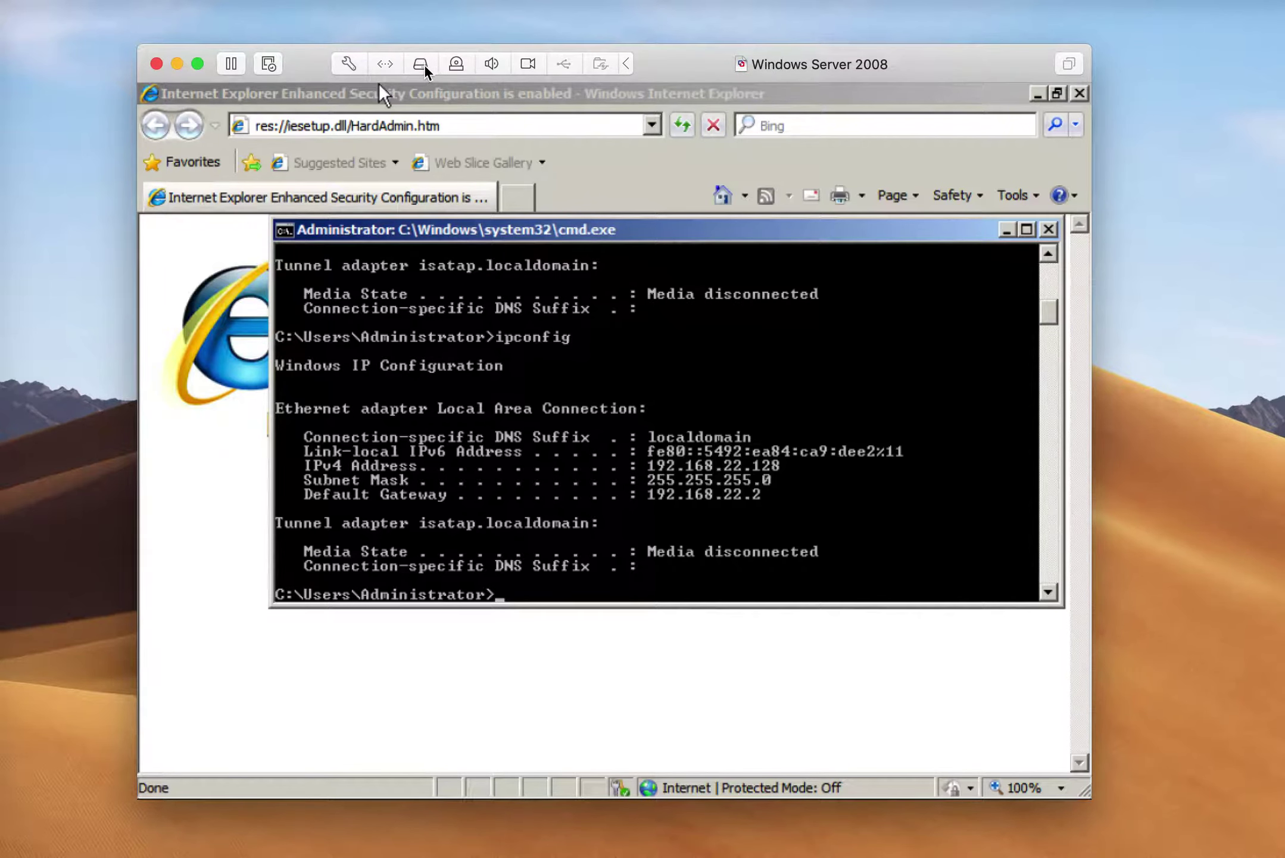
left_click(426, 106)
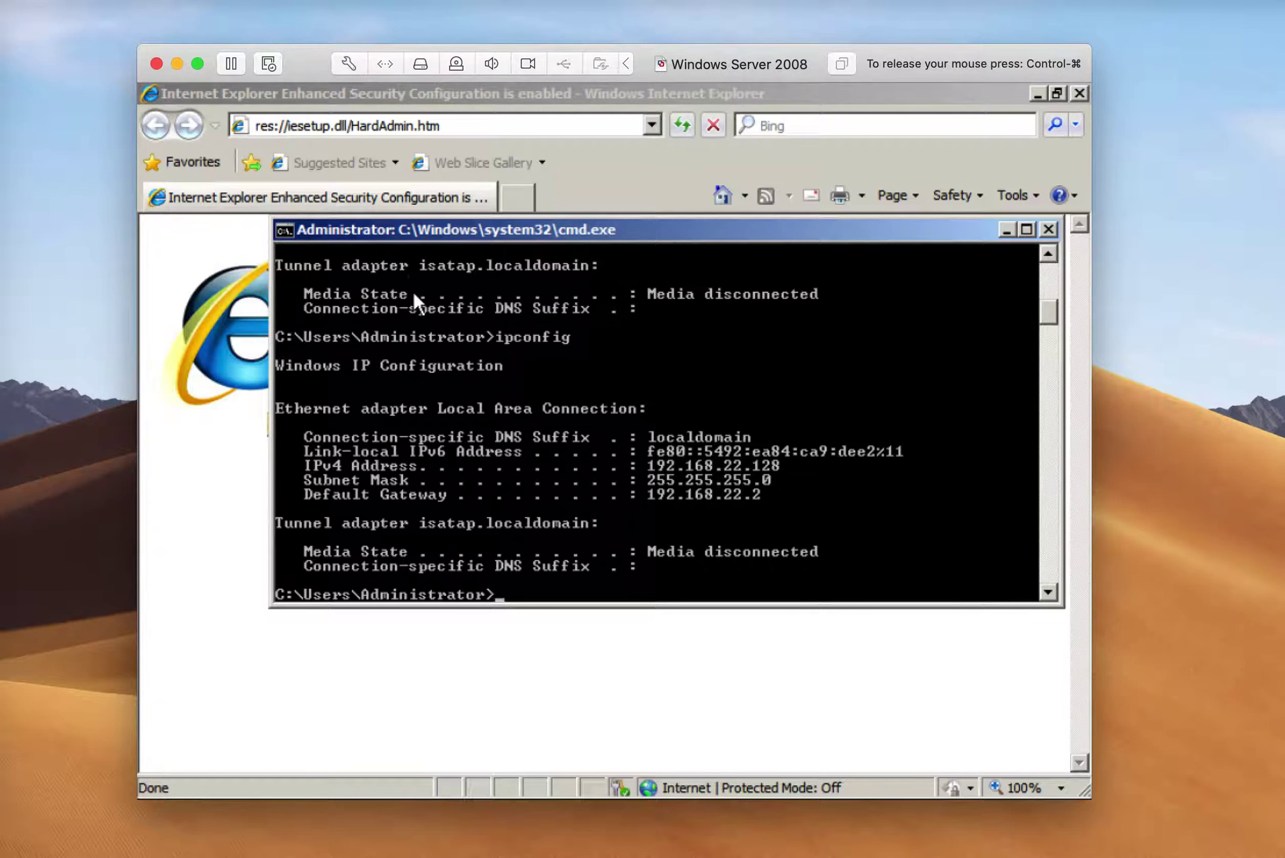
key("Up")
key("Return")
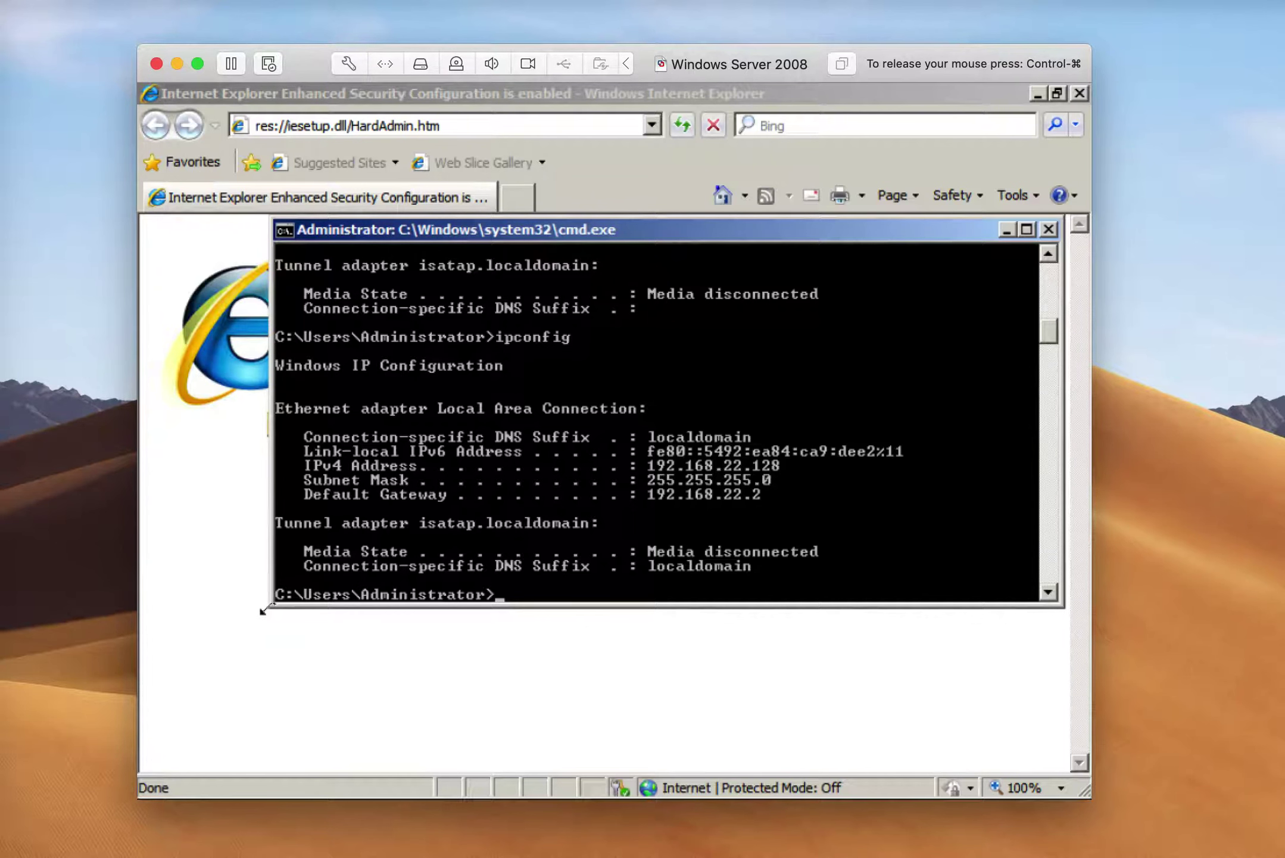
left_click(253, 651)
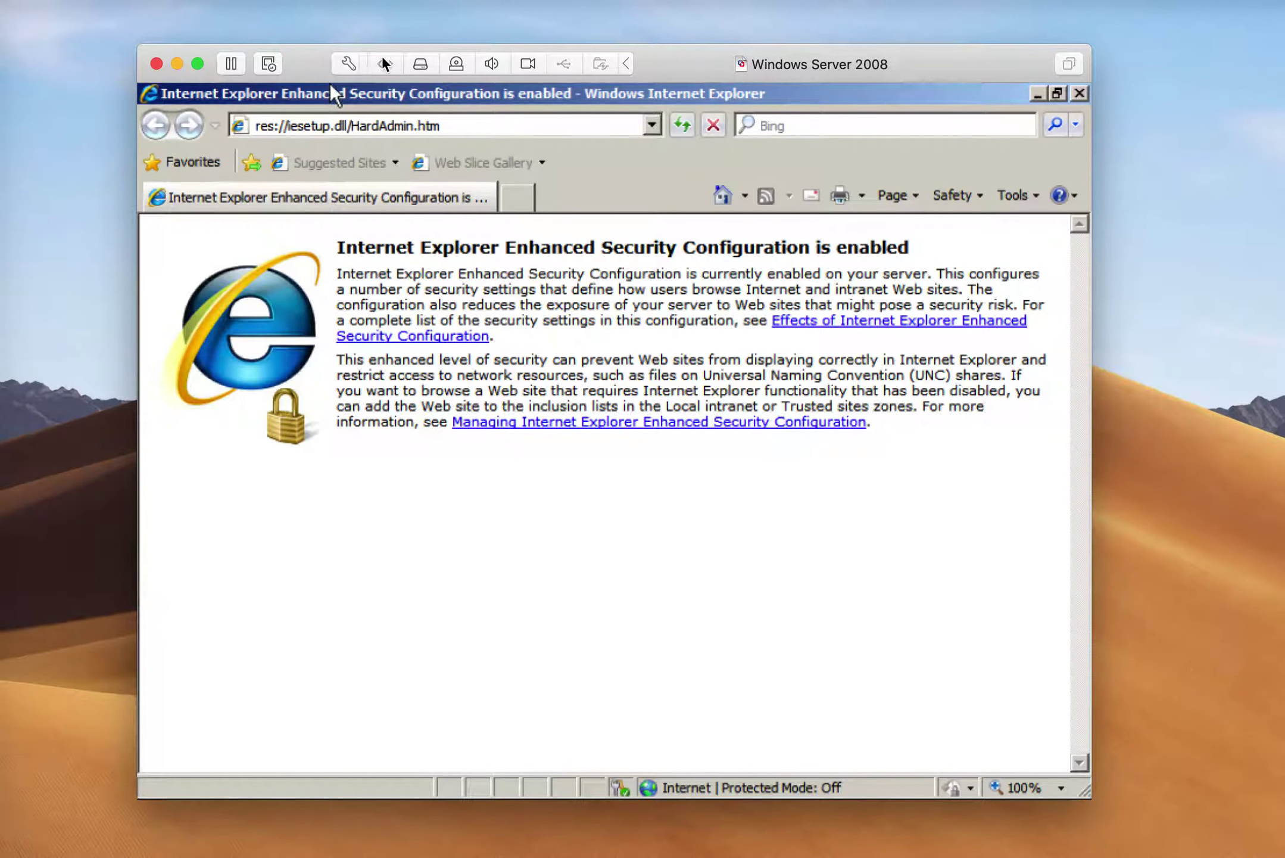
left_click(354, 126)
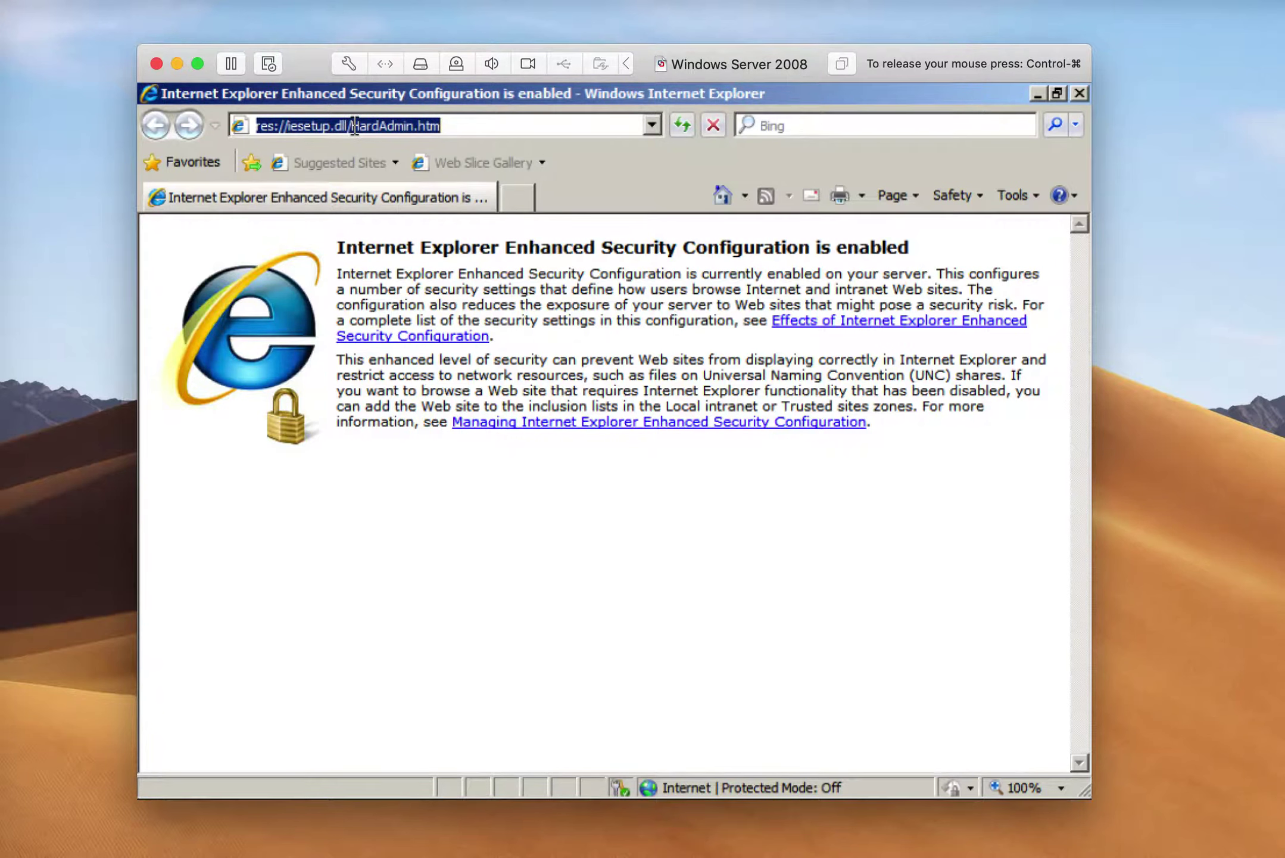
type("https://")
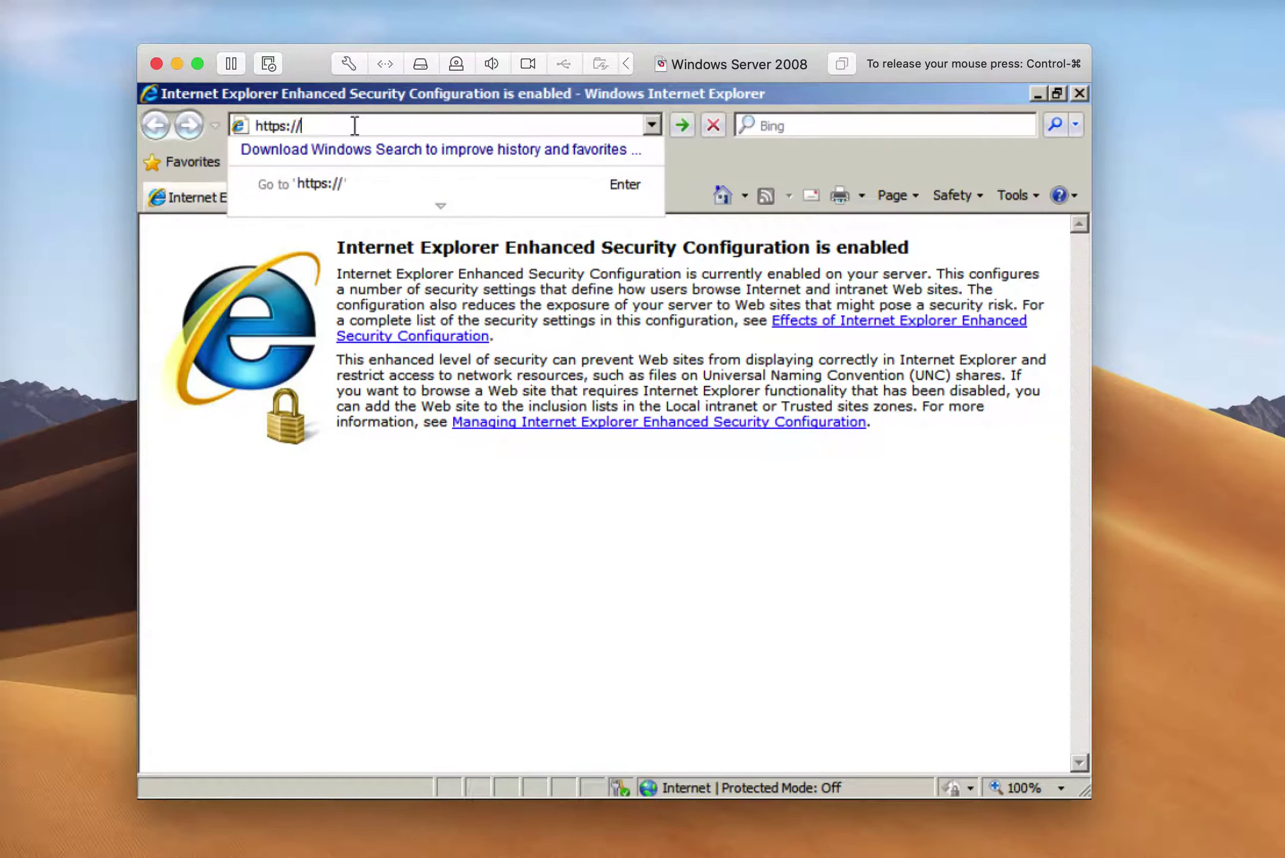
type("192.168.7.1")
key("Return")
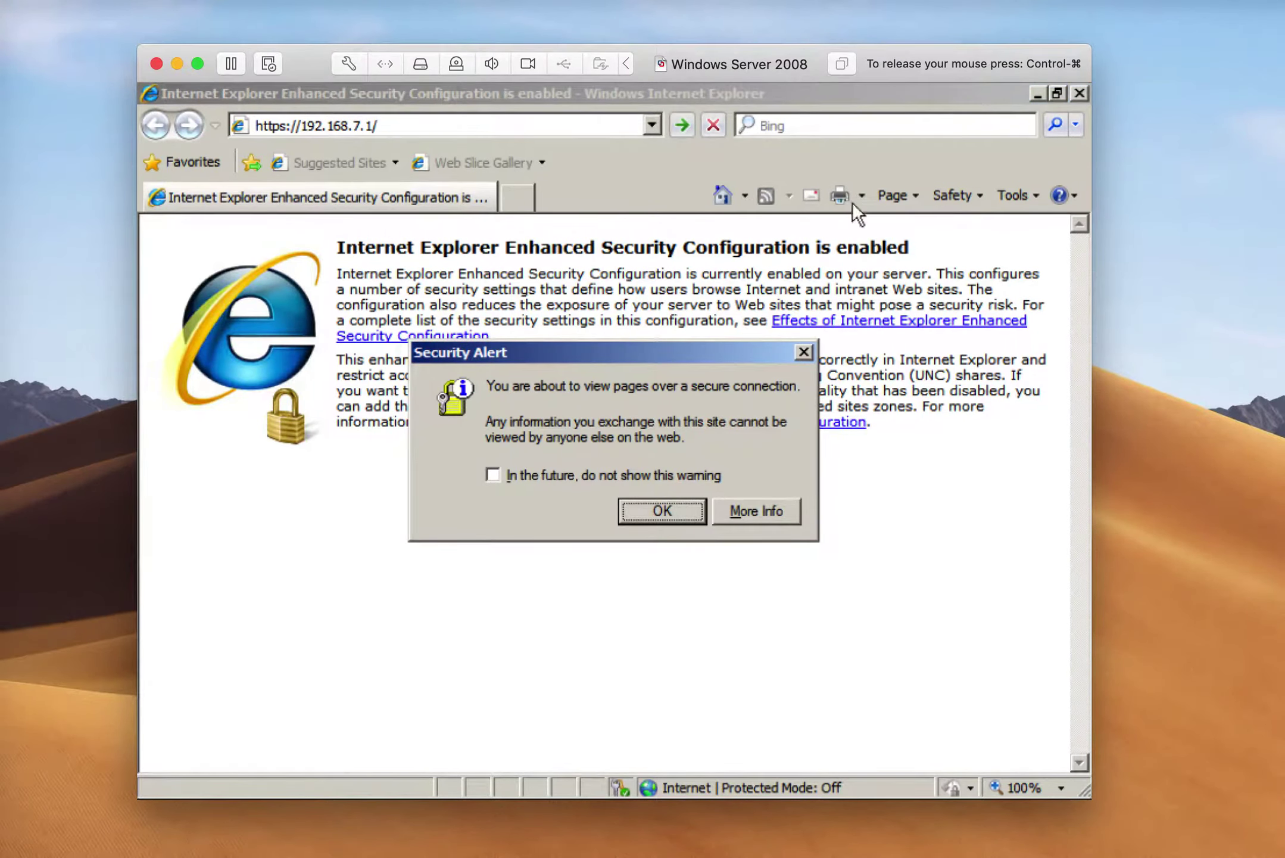
left_click(650, 516)
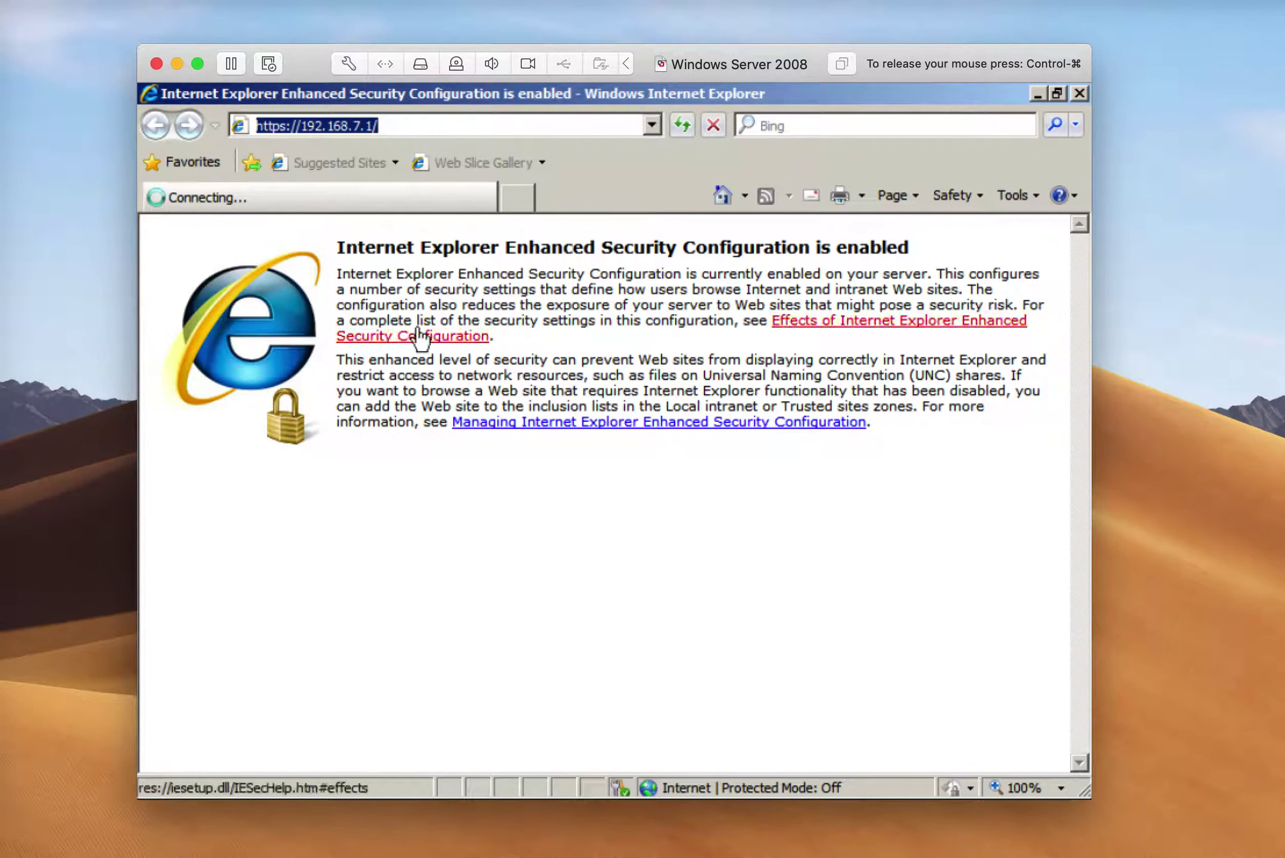
mouse_move(189, 790)
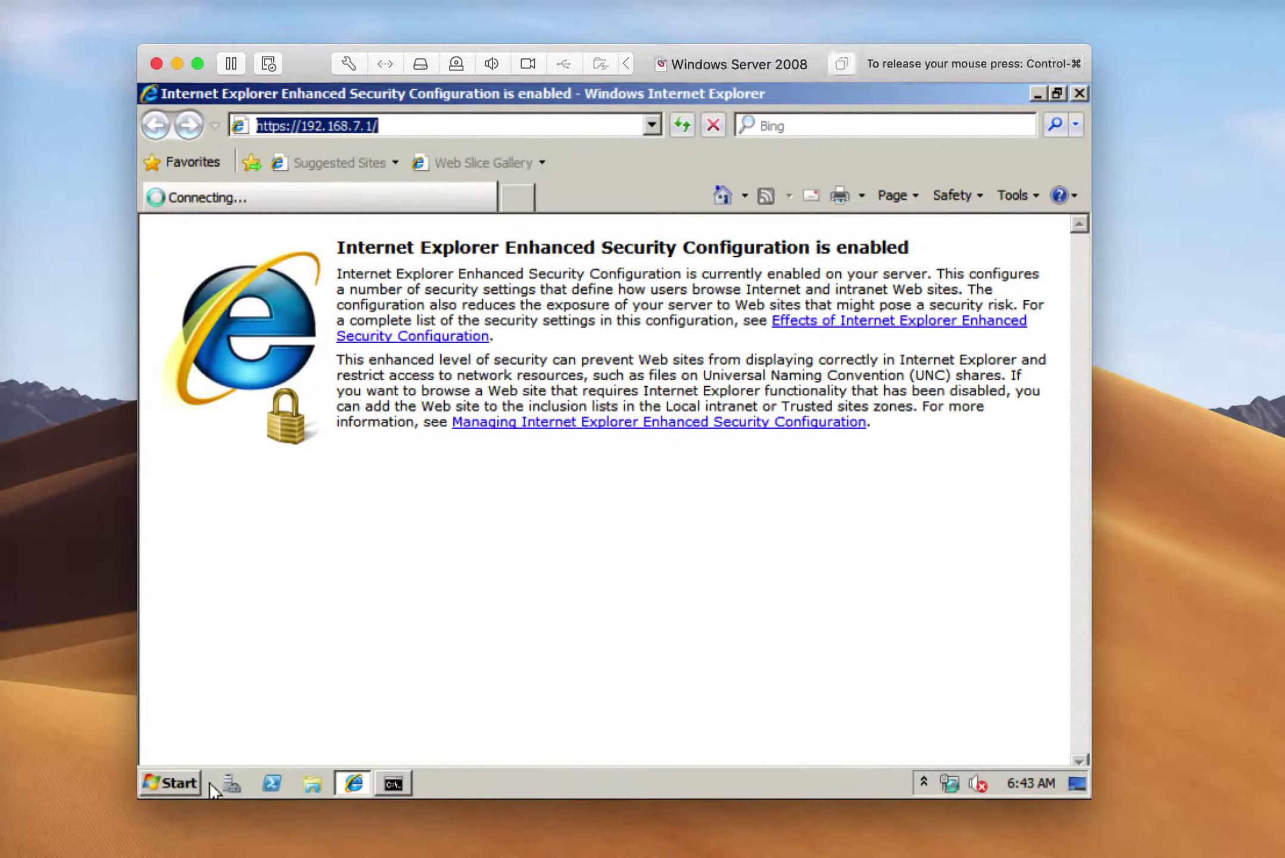
left_click(392, 783)
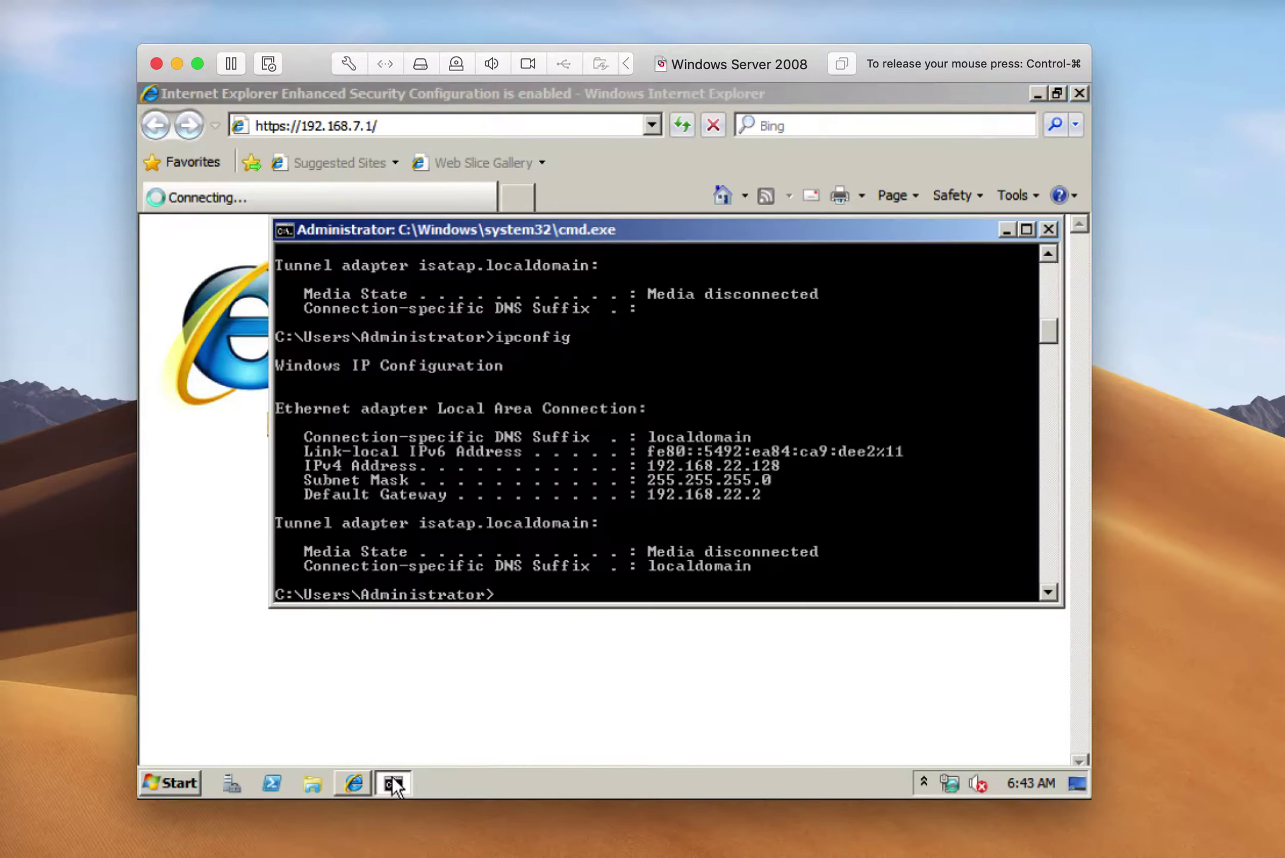
Rerun ipconfig, then add about:internet to Internet Explorer's Trusted sites
key("Up")
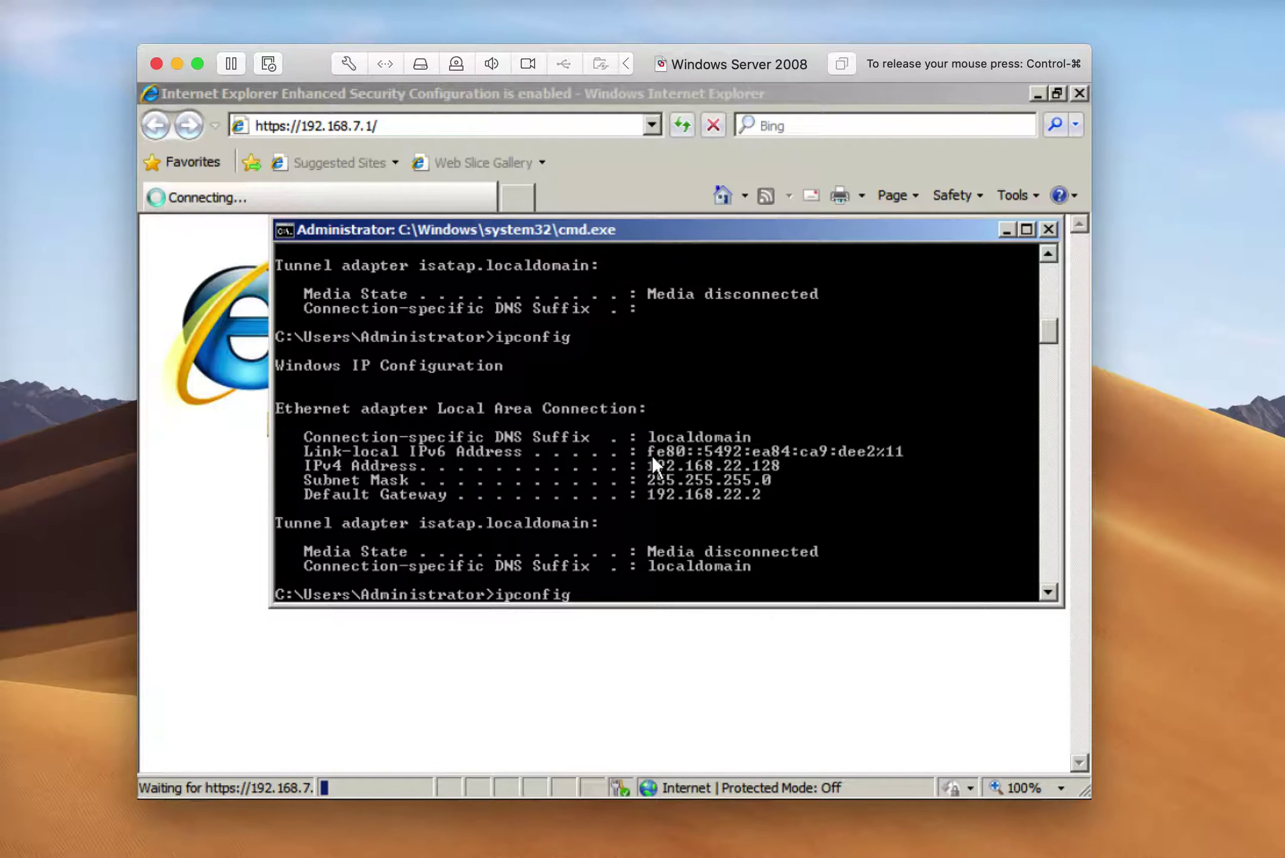
key("Return")
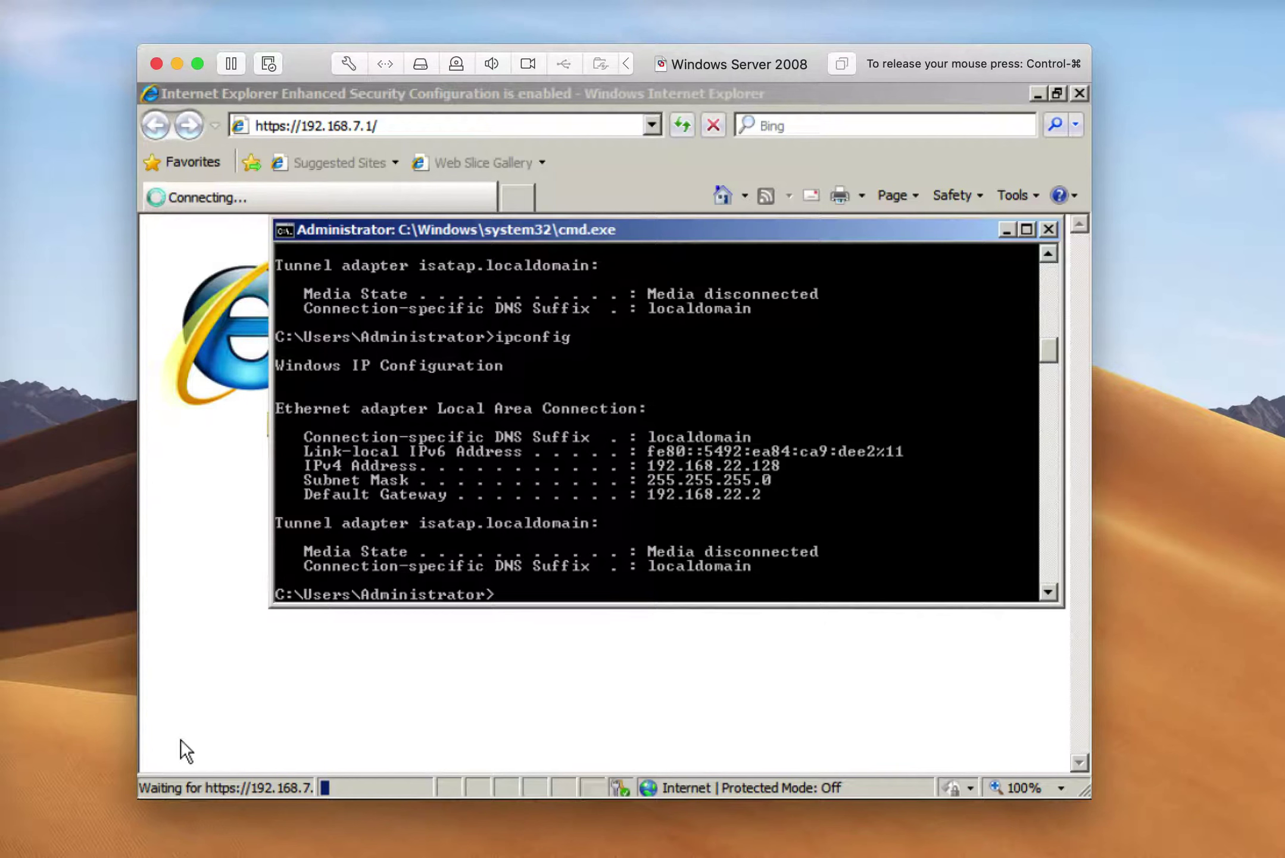
mouse_move(165, 792)
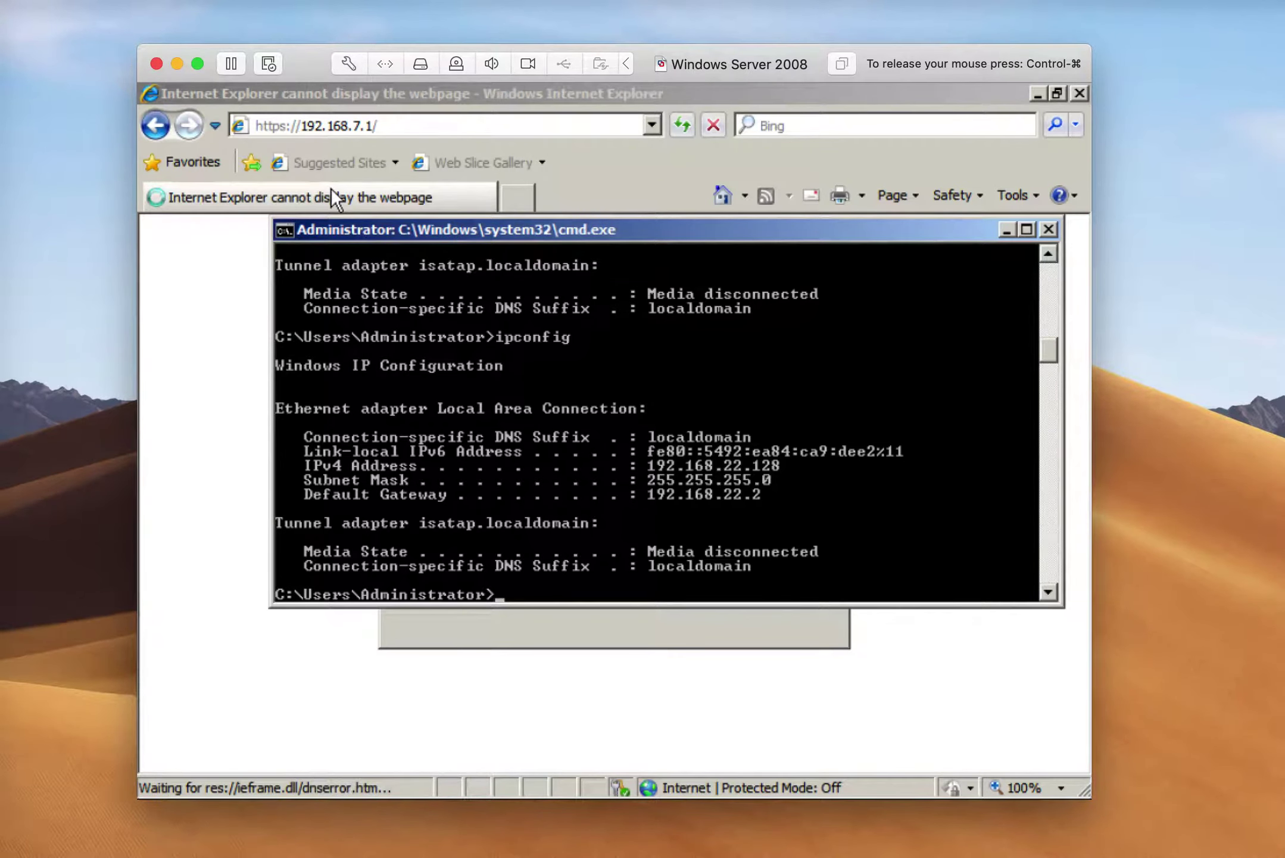
left_click(331, 189)
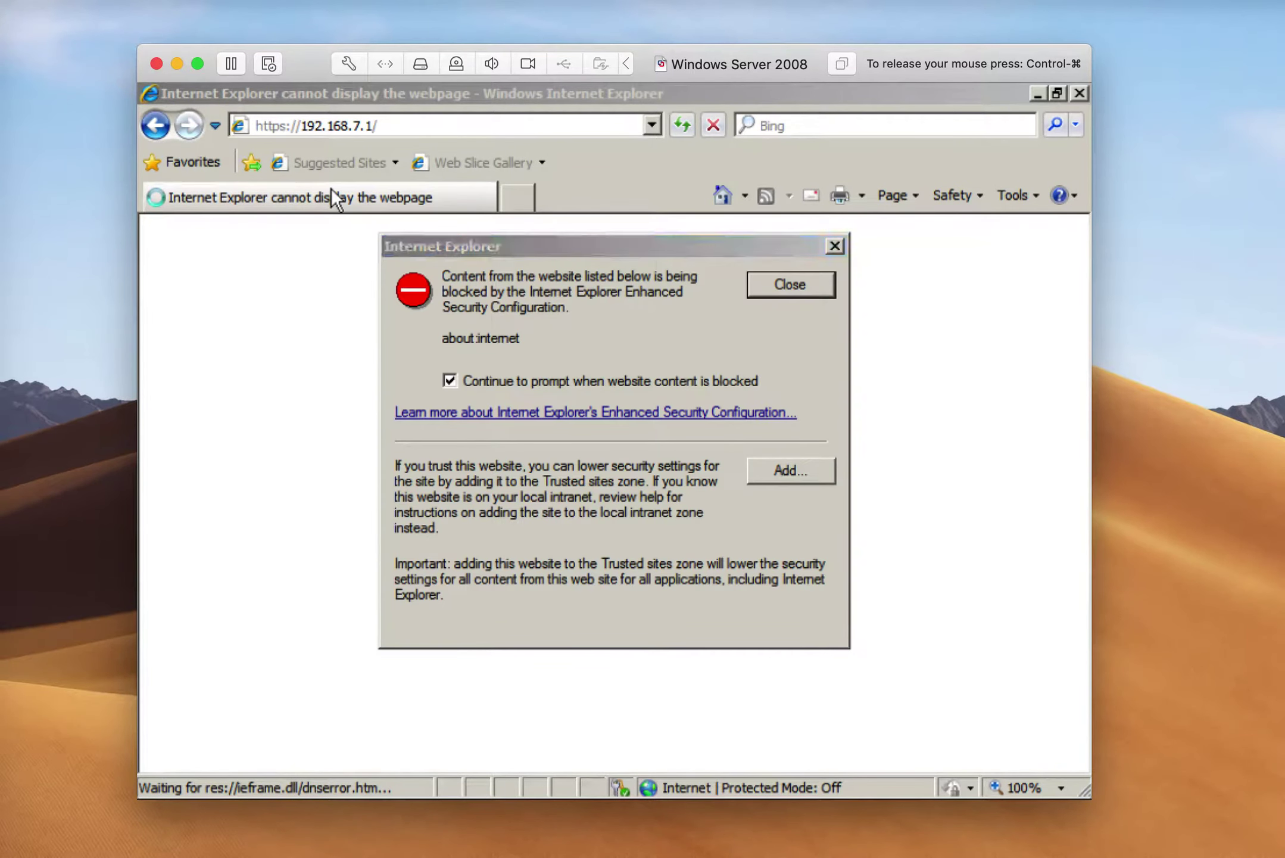
left_click(781, 469)
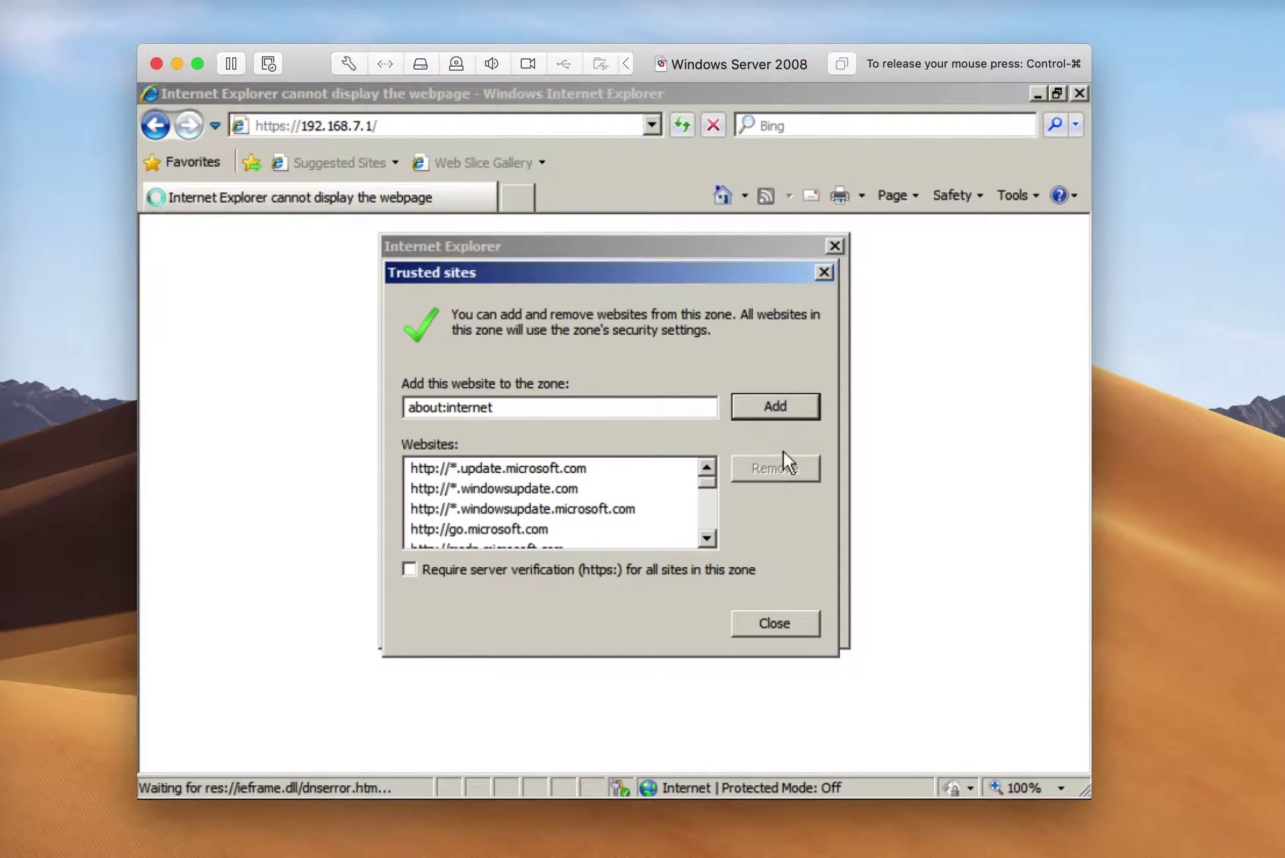
left_click(790, 396)
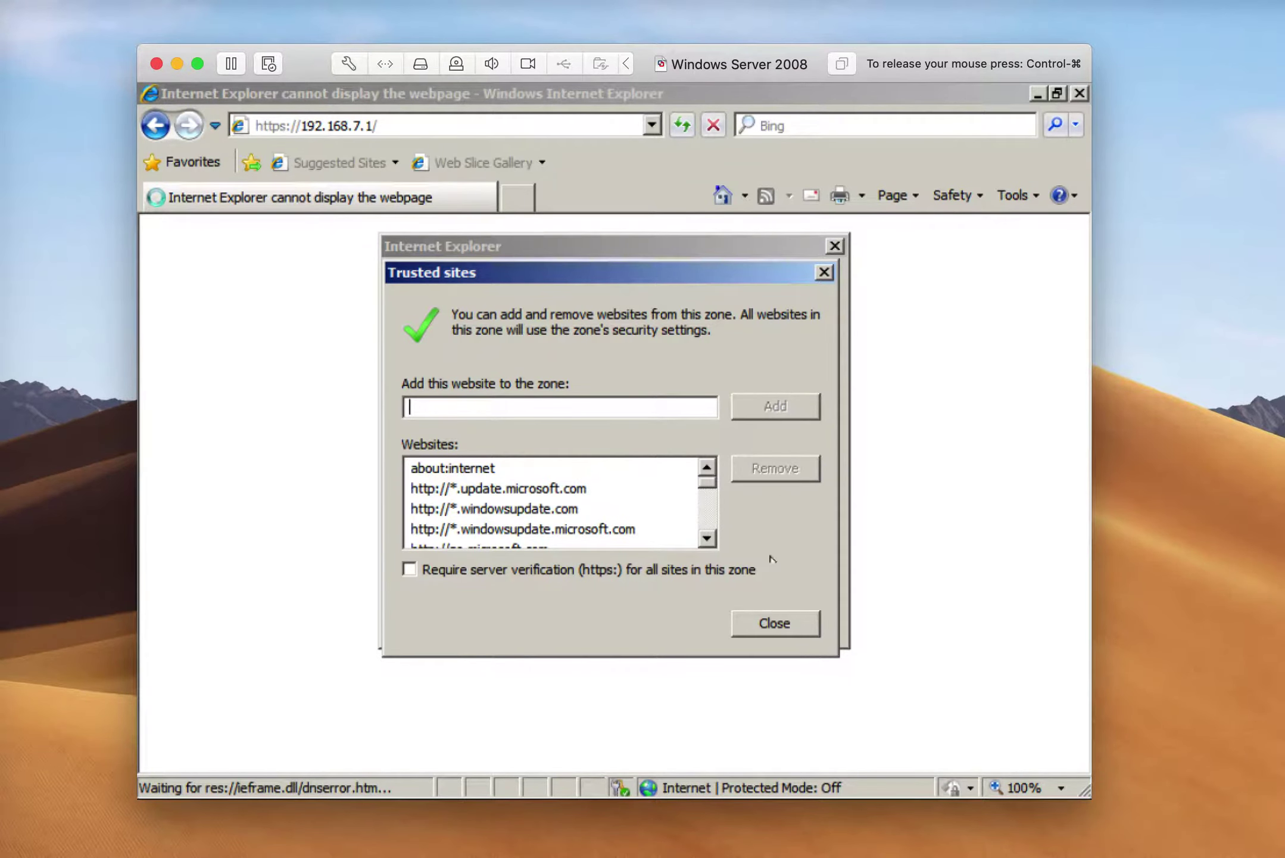
left_click(768, 623)
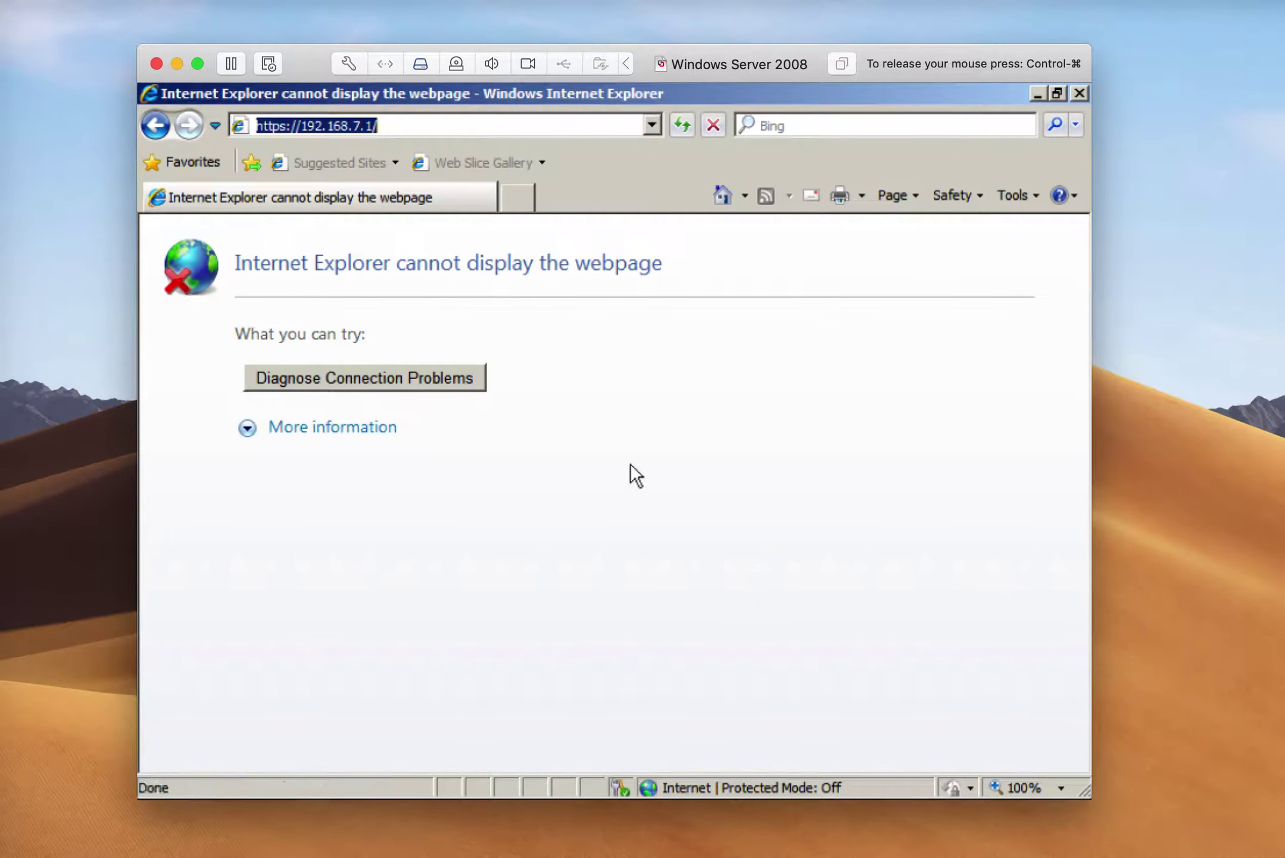
Reload 192.168.7.1 and rerun ipconfig, which now shows only 169.254.222.226 with no gateway
key("Return")
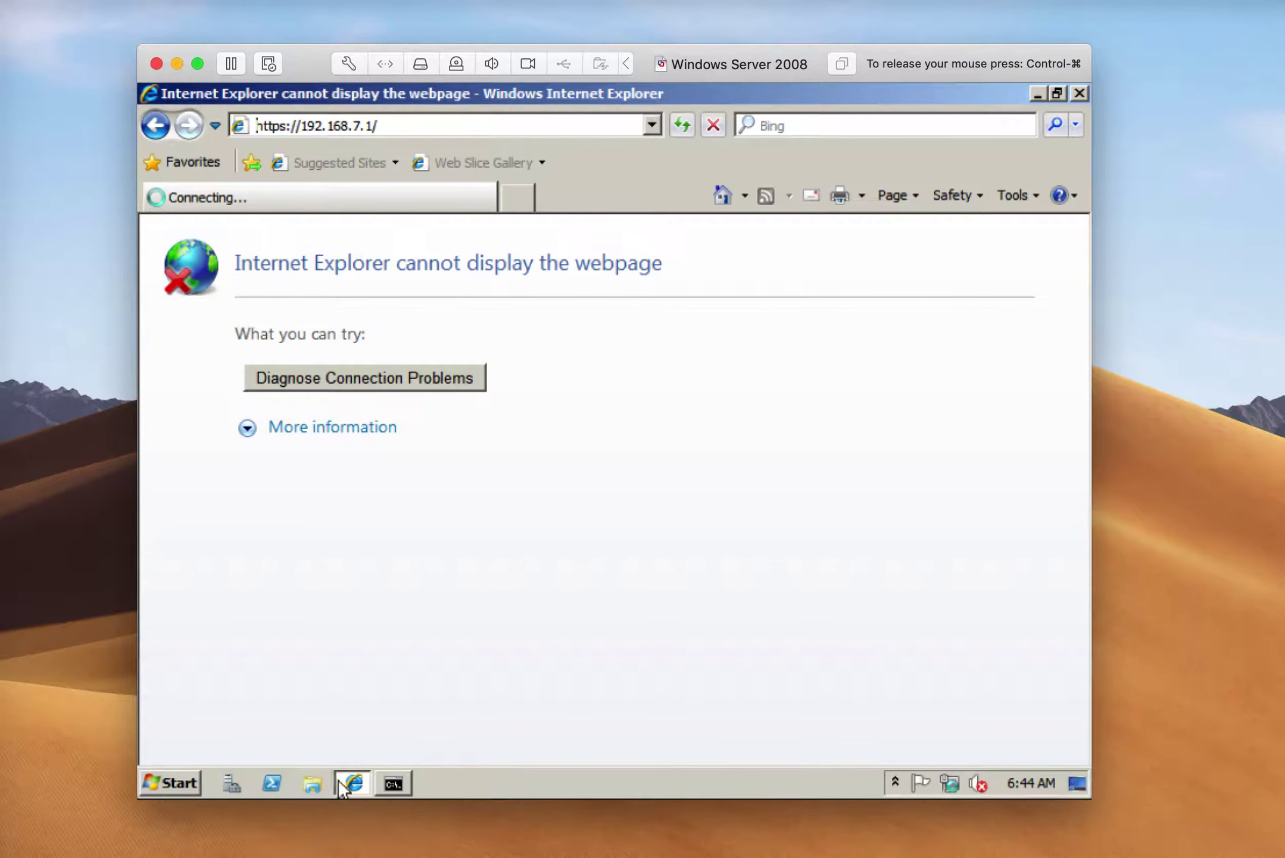
left_click(390, 776)
key("Up")
key("Return")
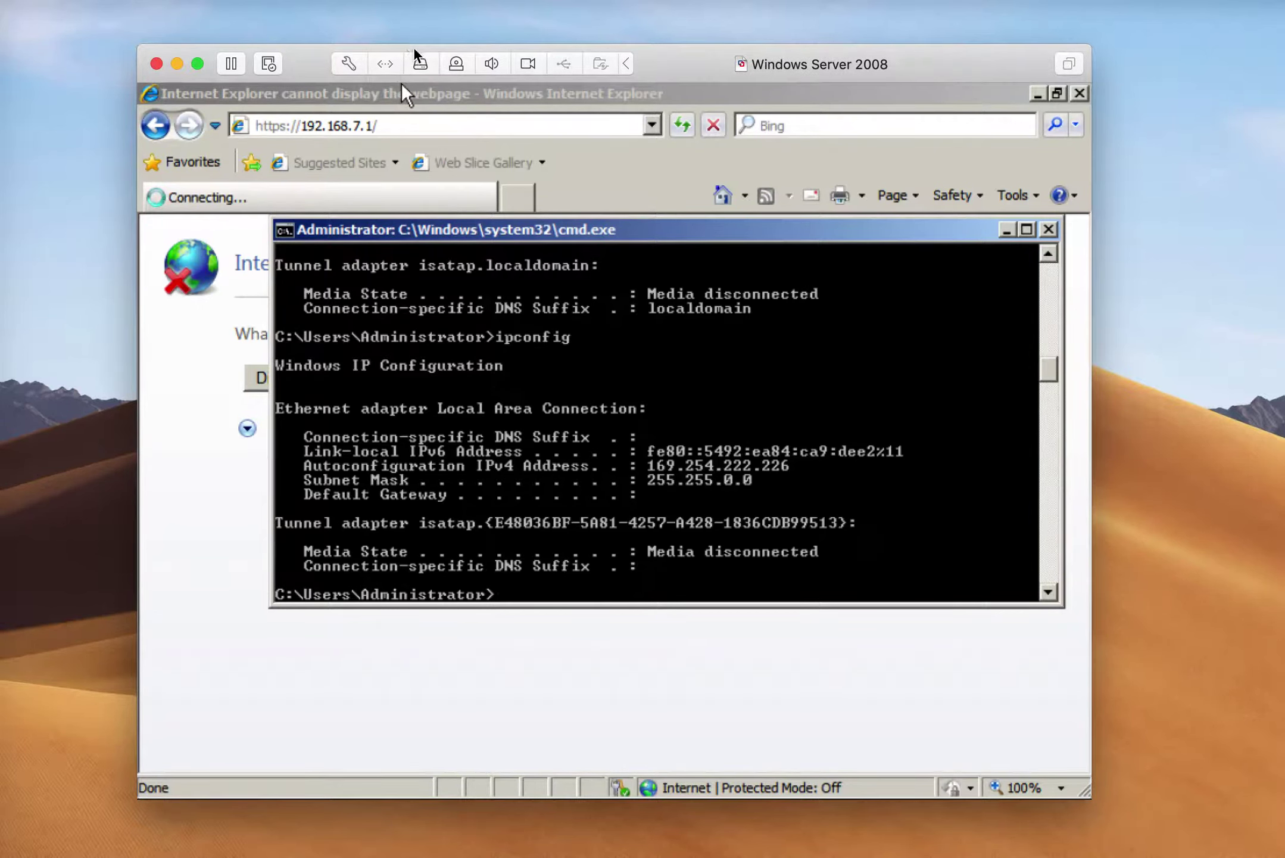
left_click(384, 64)
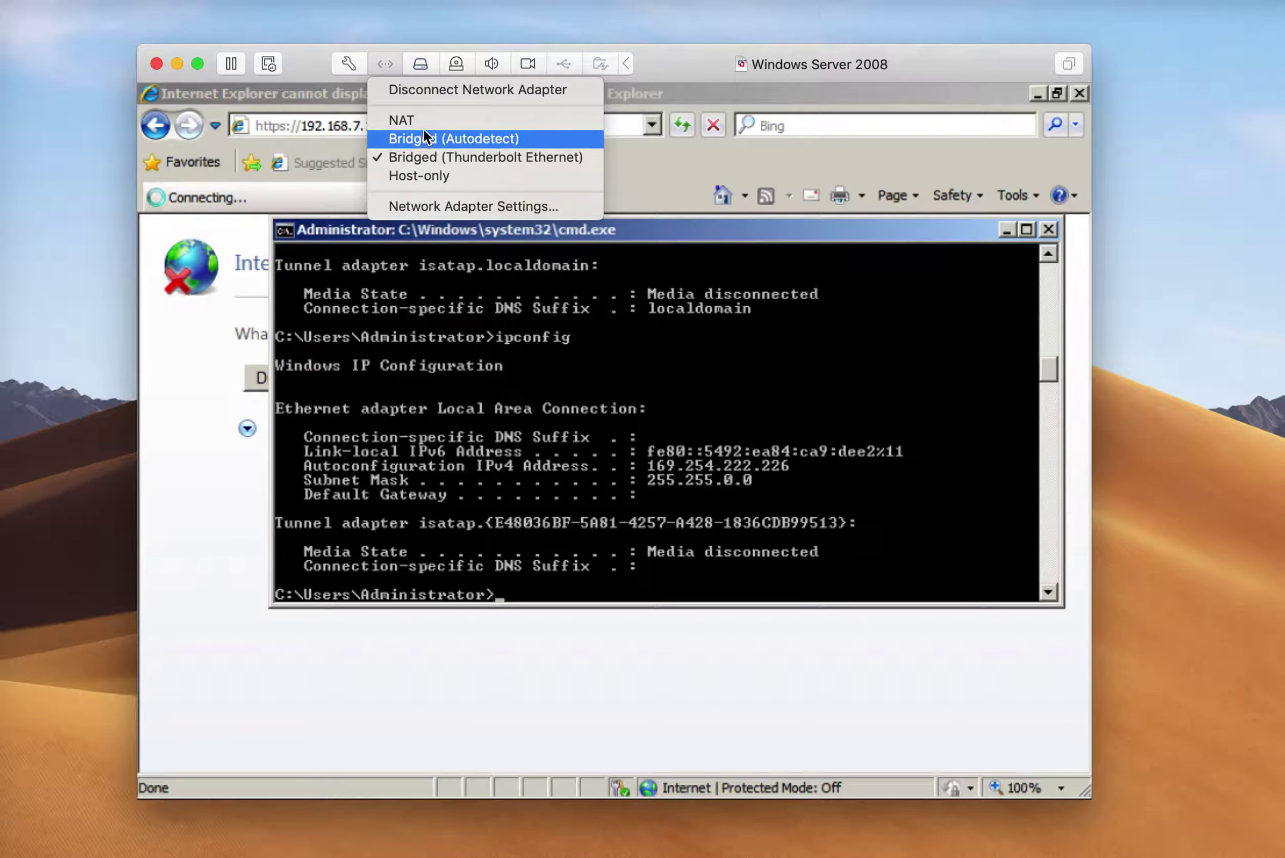
left_click(404, 205)
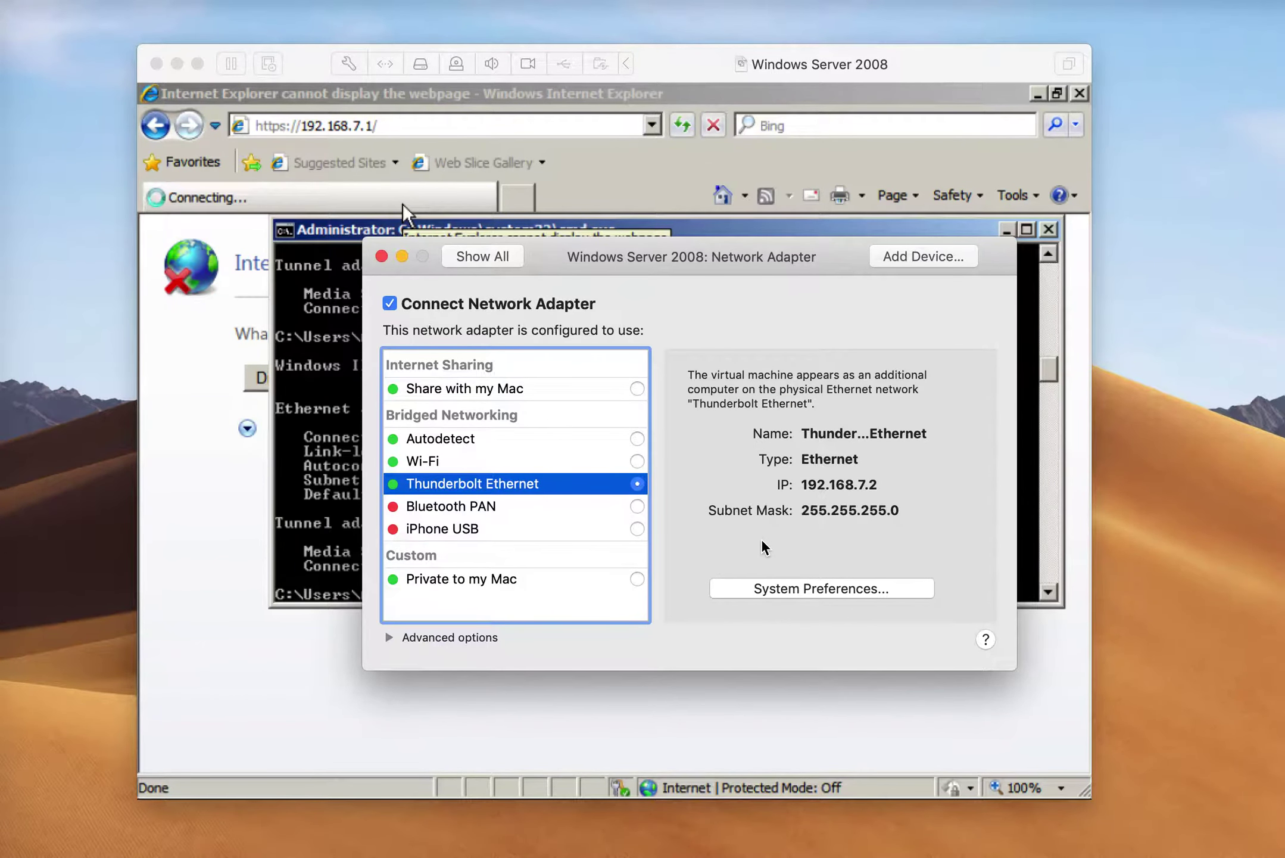
left_click(388, 639)
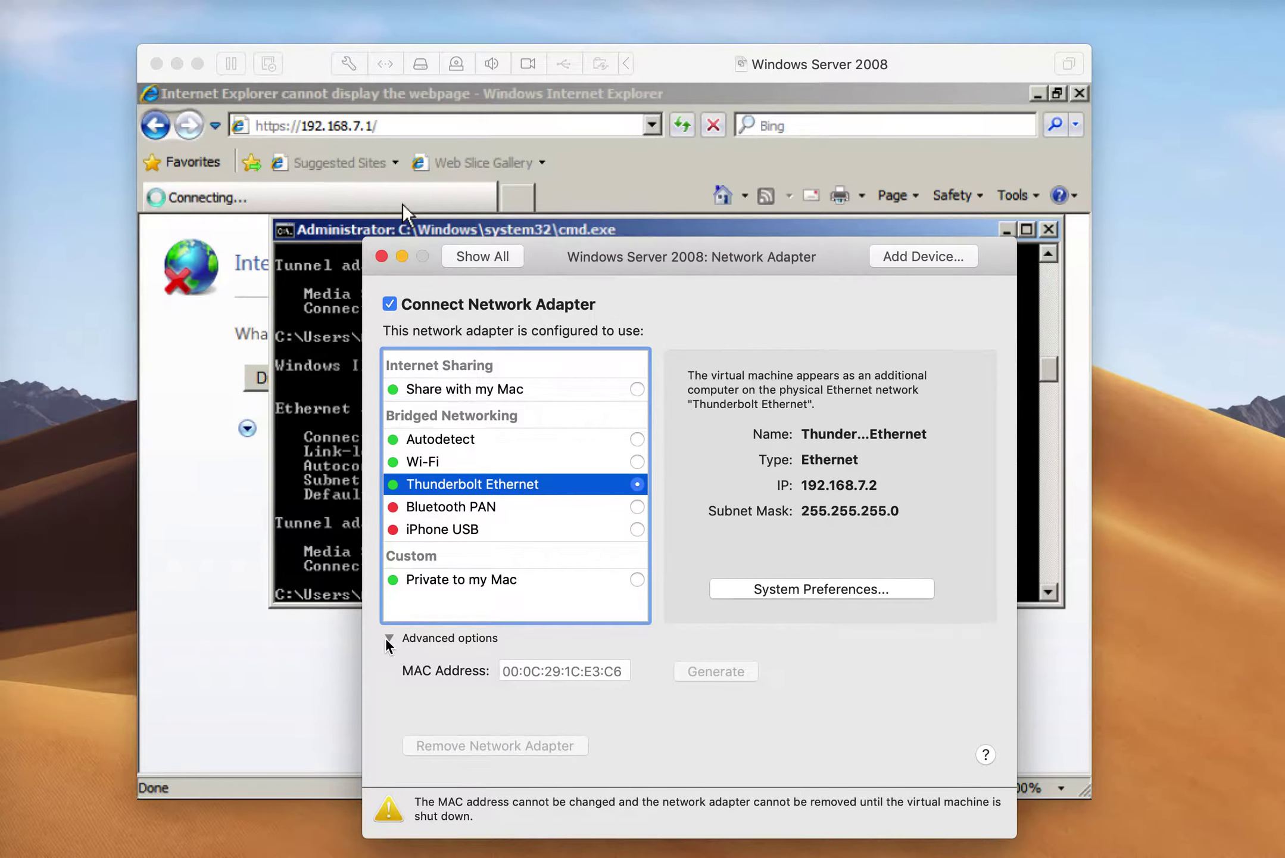
left_click(388, 638)
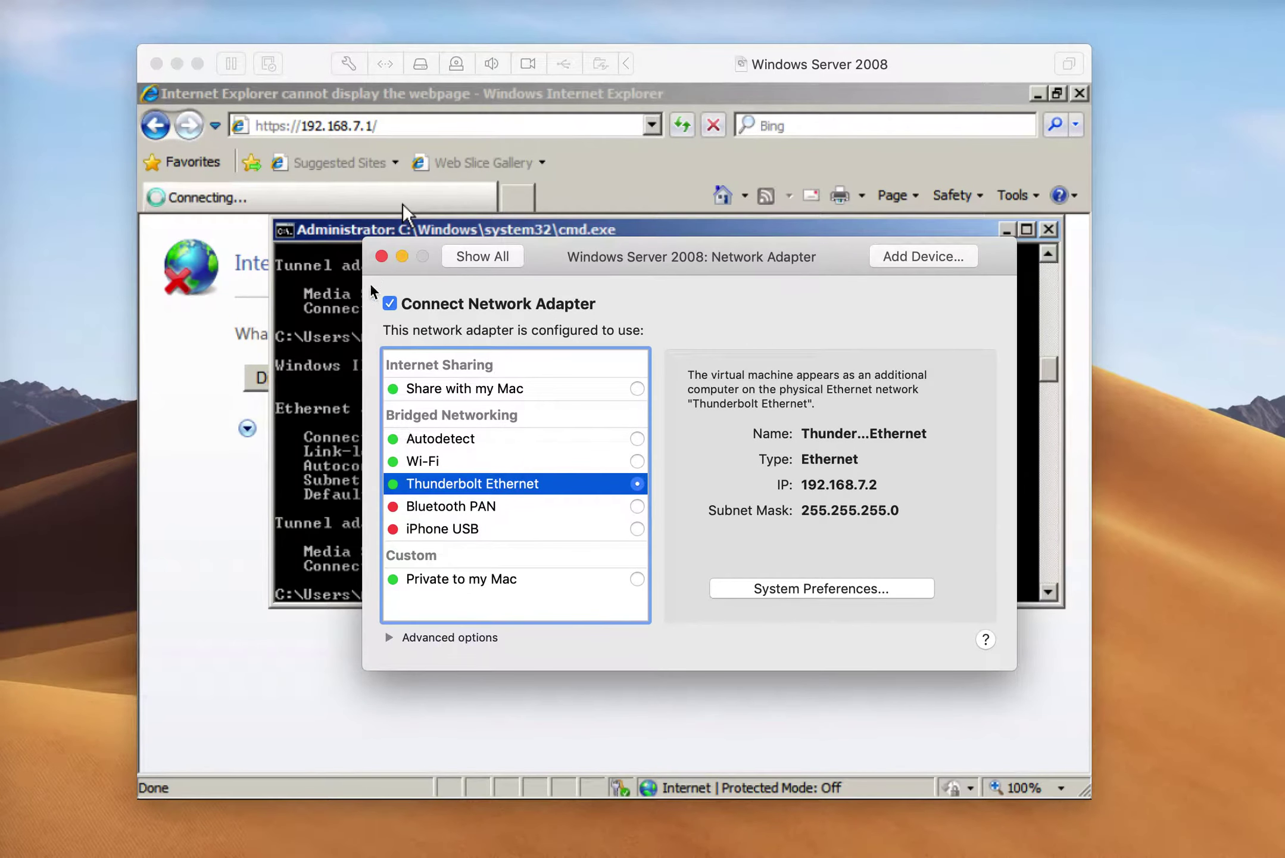
left_click(382, 257)
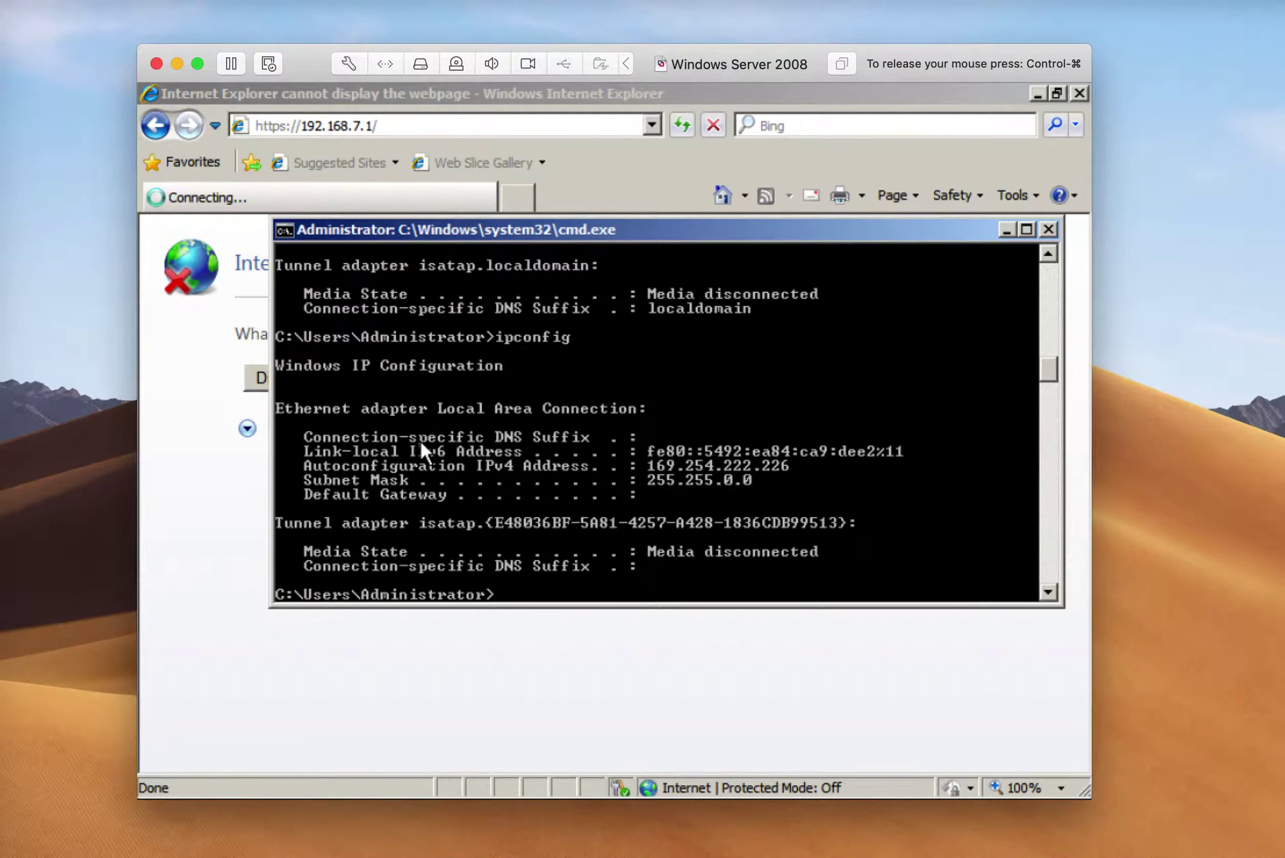
Ping 192.168.7.1 from the guest (all packets lost), then open the network status flyout
type("ping 192.168.7.")
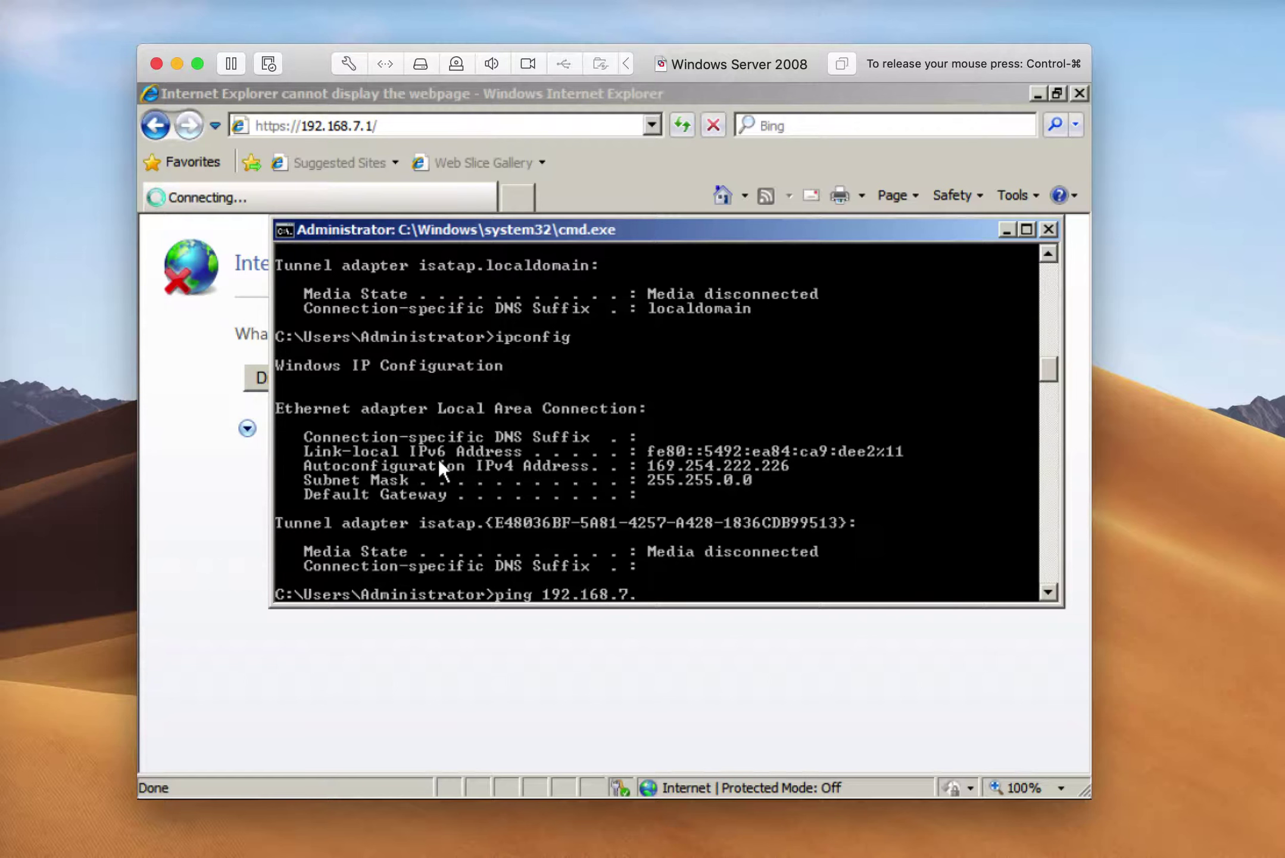
type("1")
key("Return")
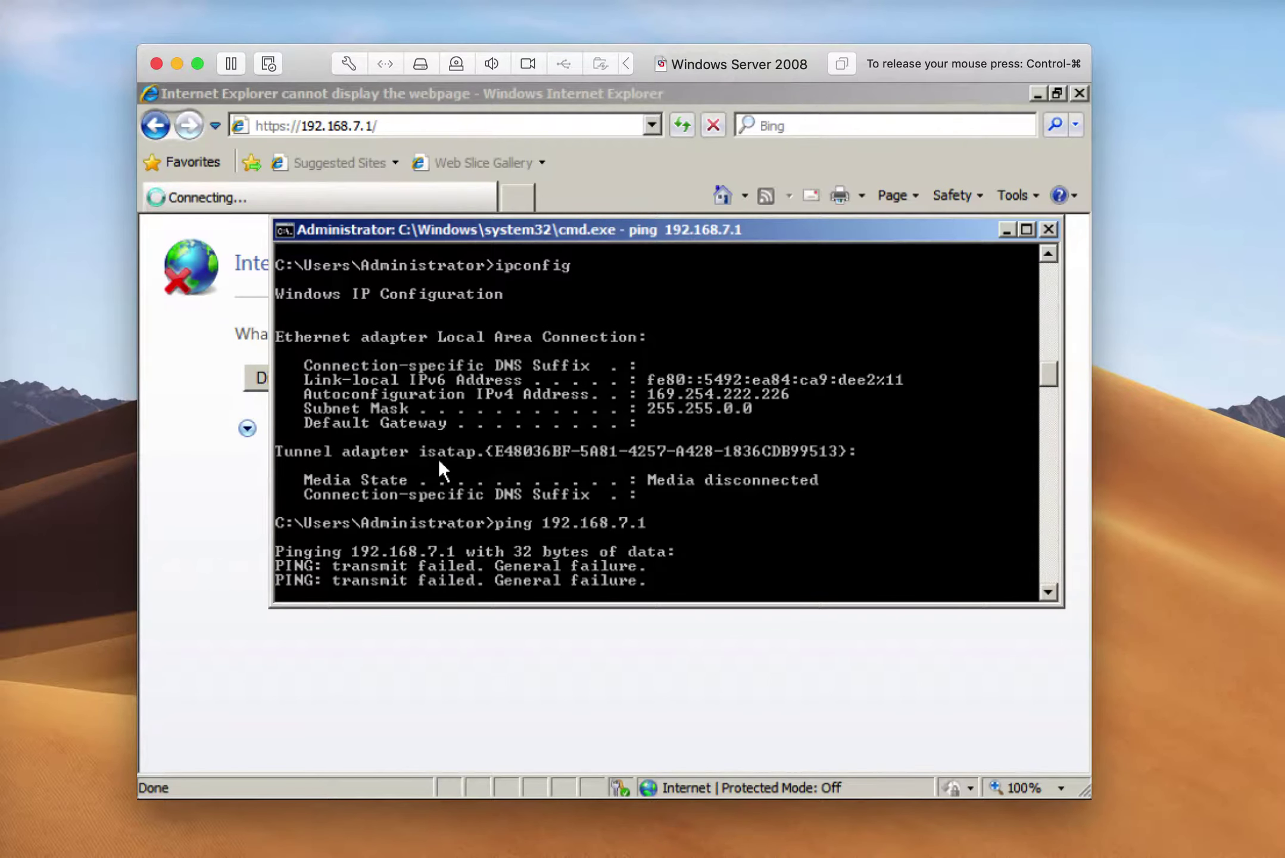
key("ctrl+c")
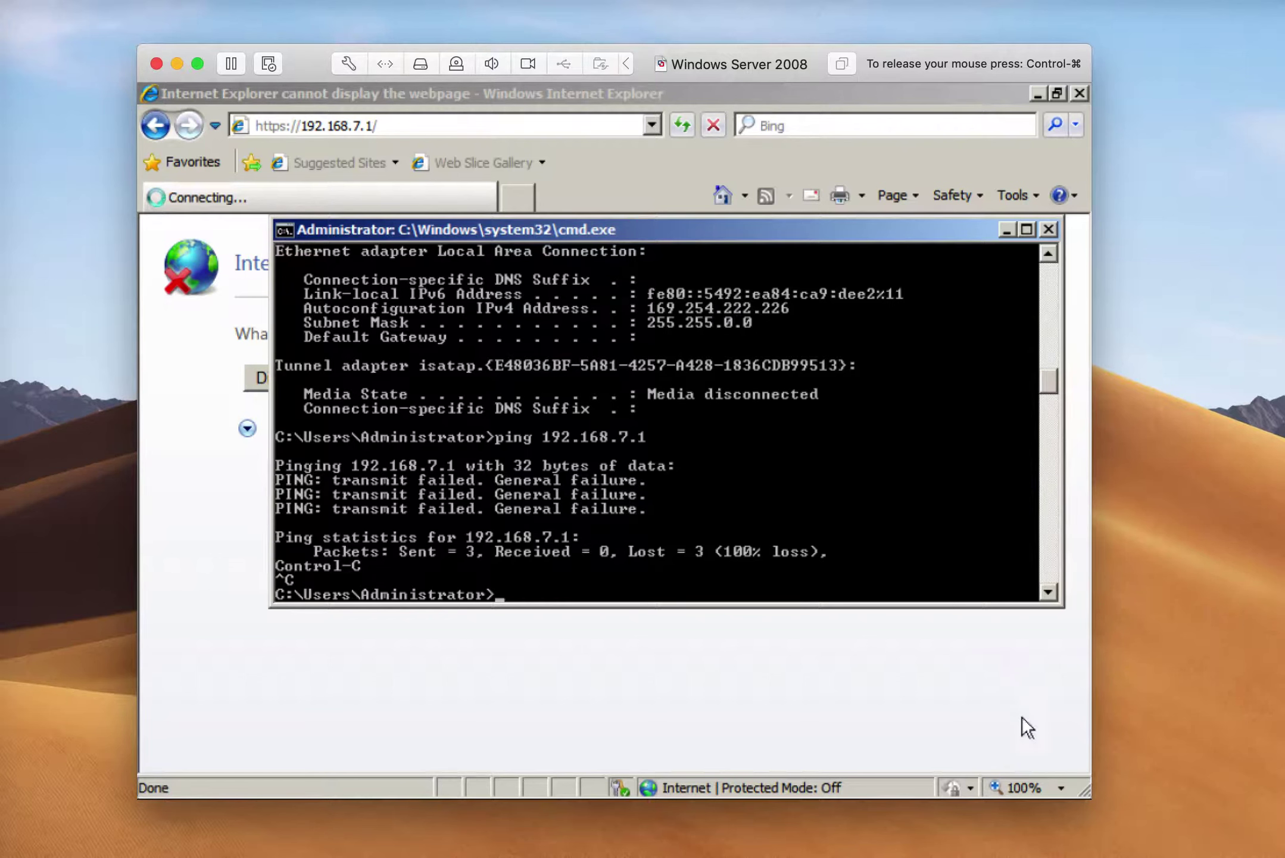
mouse_move(989, 795)
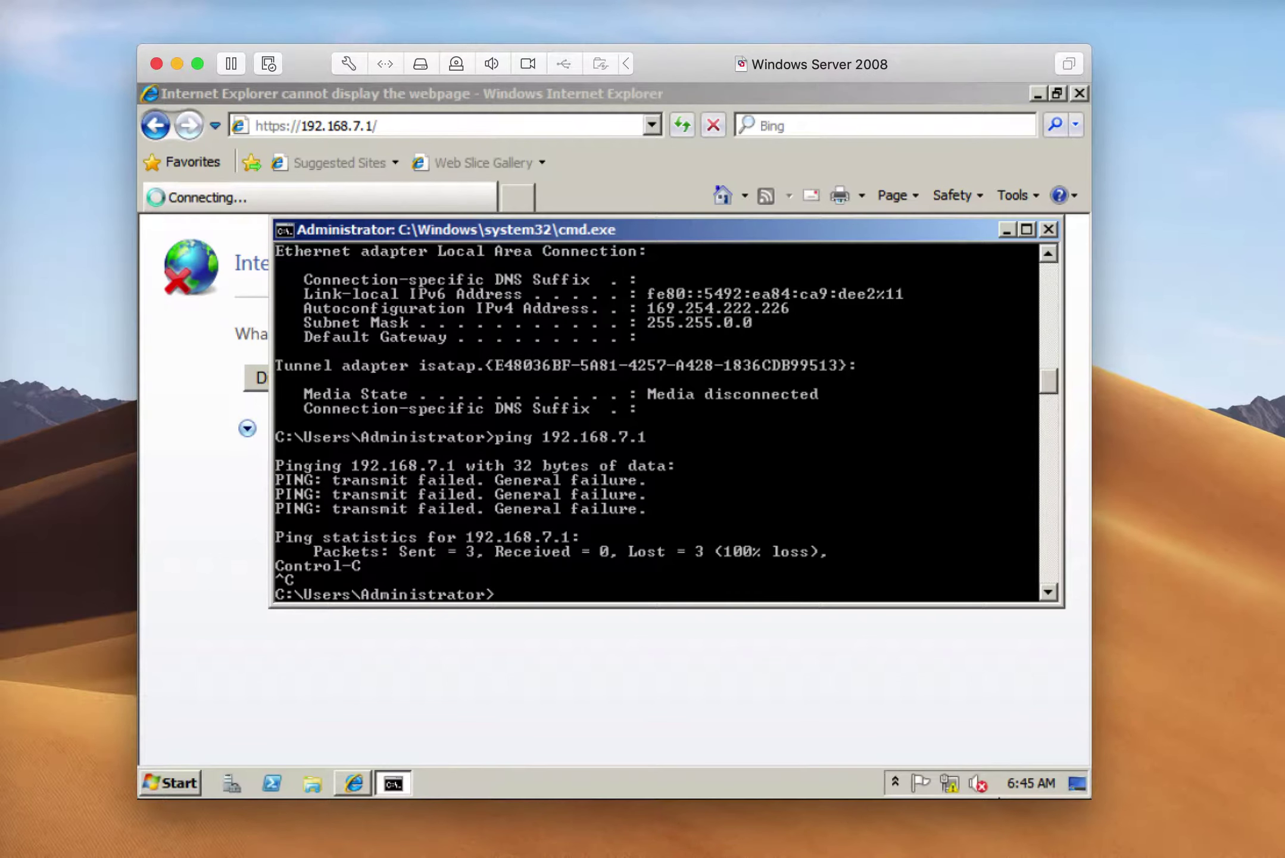
left_click(950, 786)
From Network and Sharing Center, cancel diagnostics and open the Local Area Connection status
left_click(939, 750)
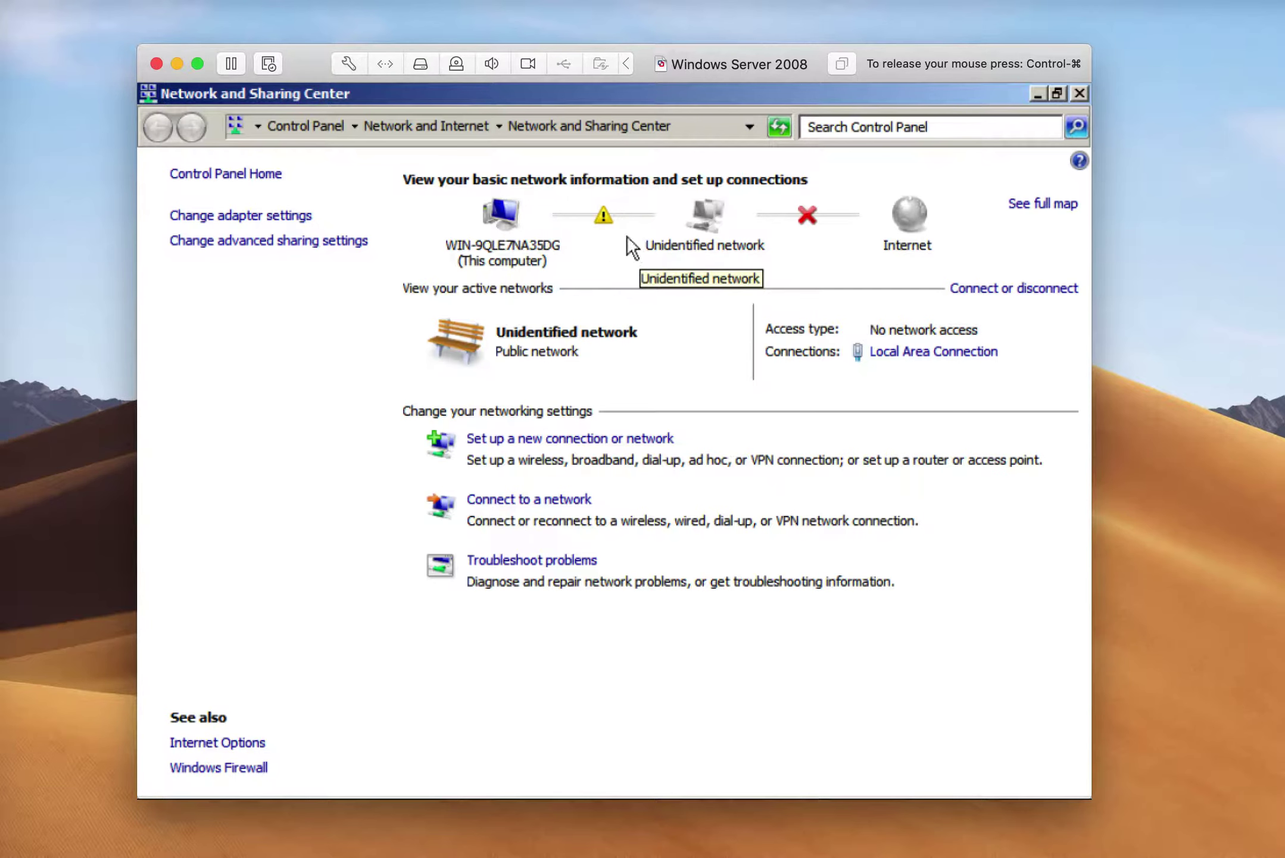
left_click(604, 220)
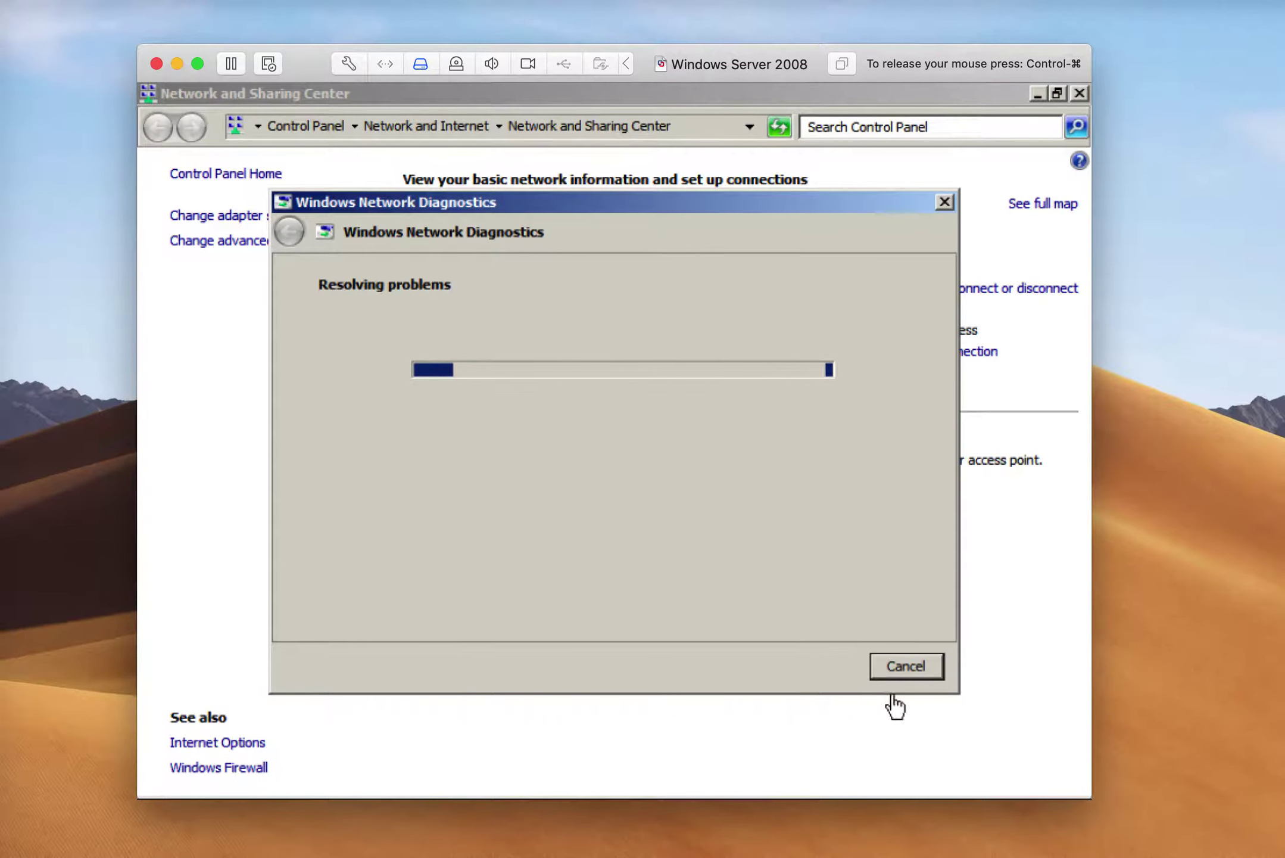
left_click(899, 668)
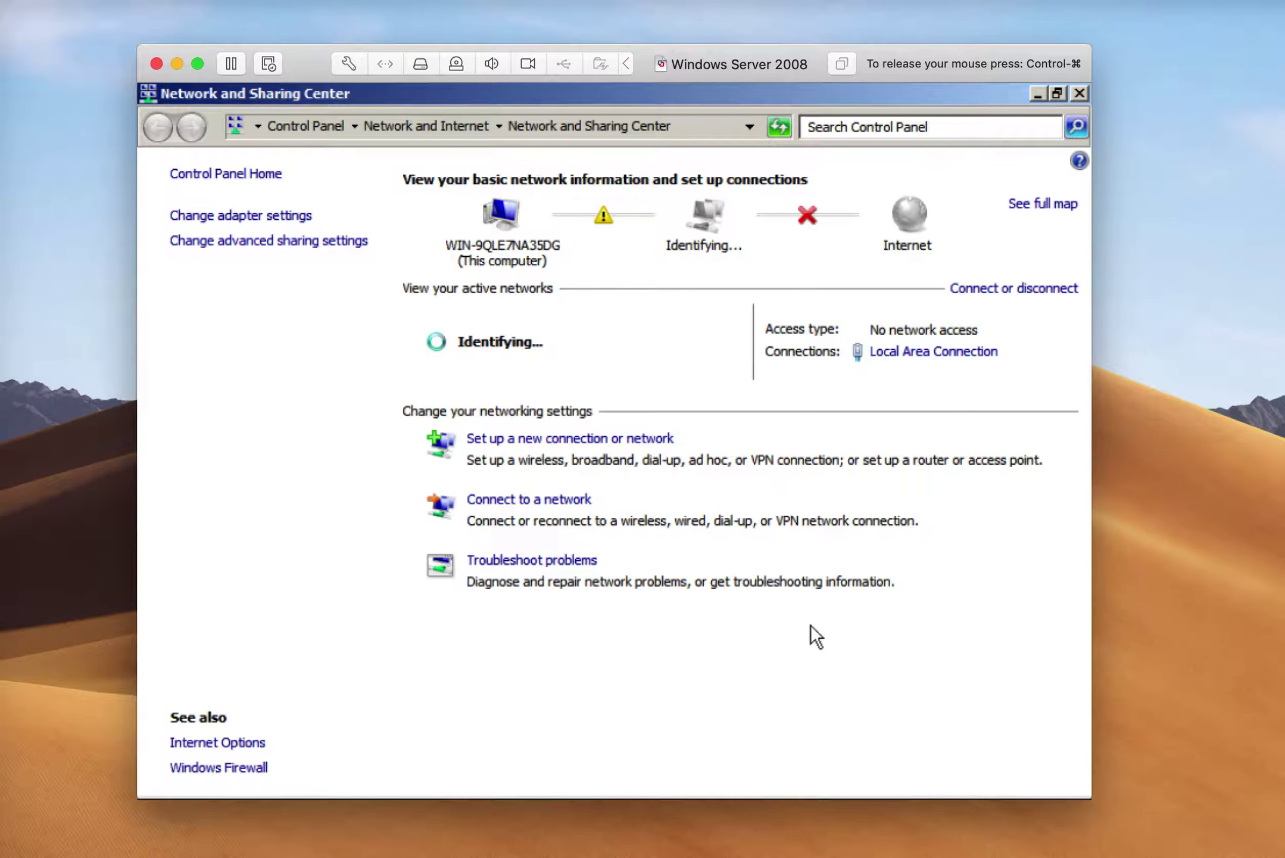
left_click(923, 354)
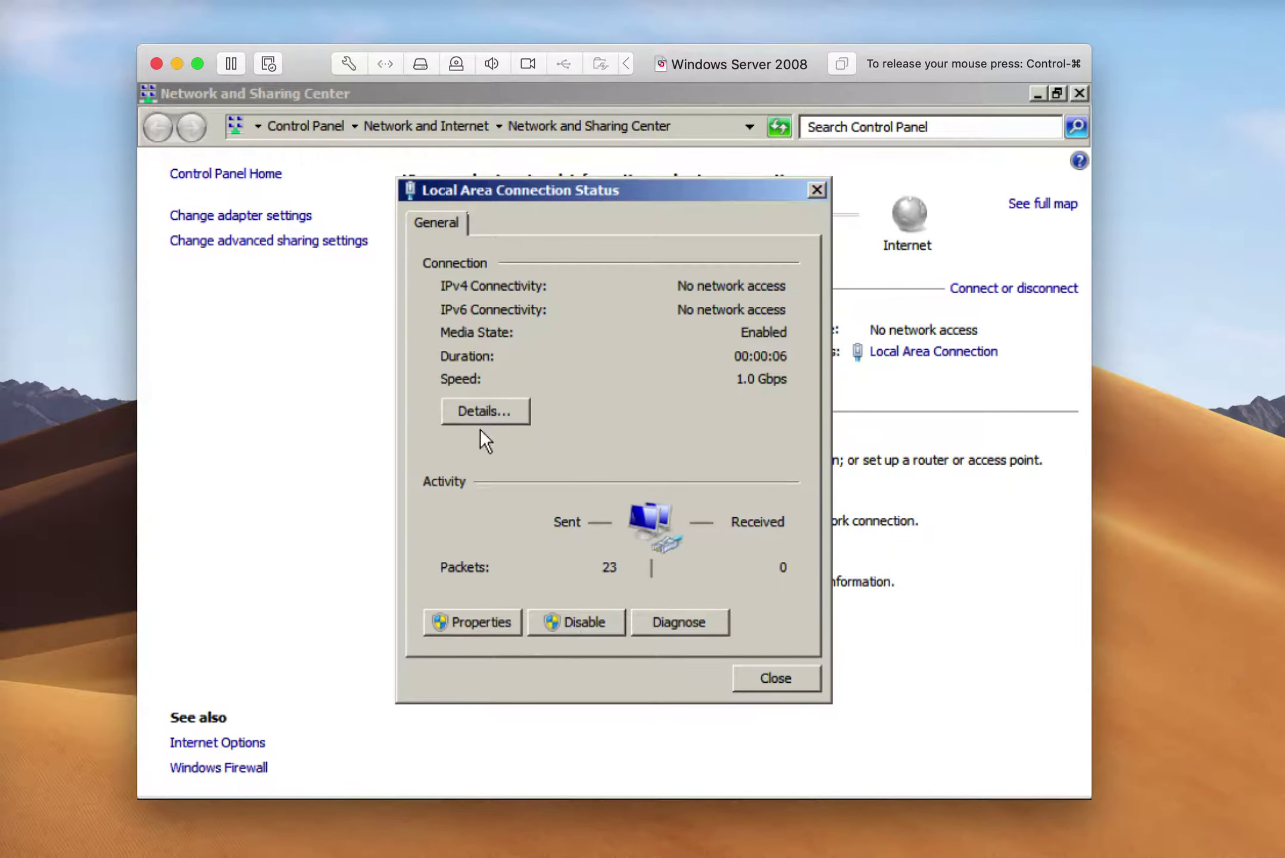
Check the connection details, then open the adapter's Internet Protocol Version 4 properties
left_click(484, 413)
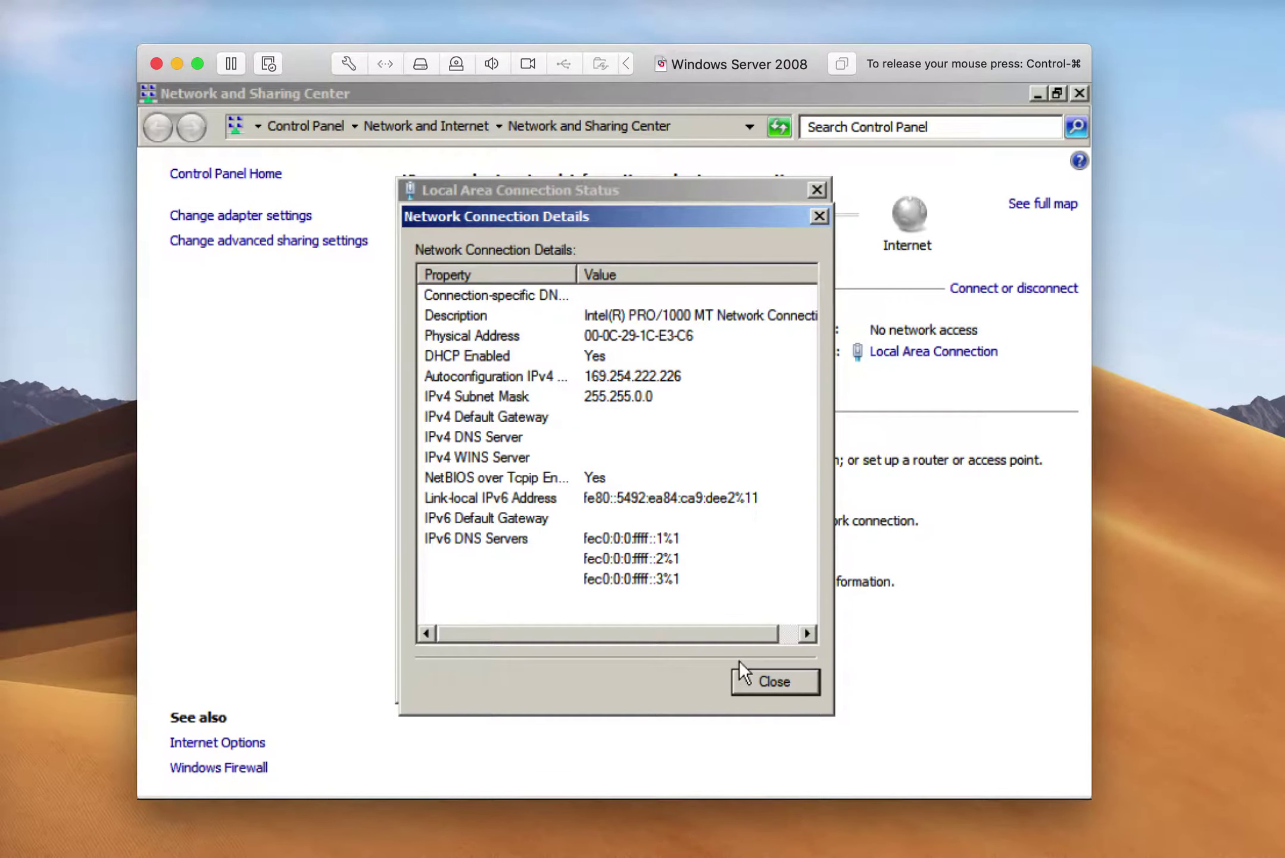
left_click(760, 683)
left_click(464, 621)
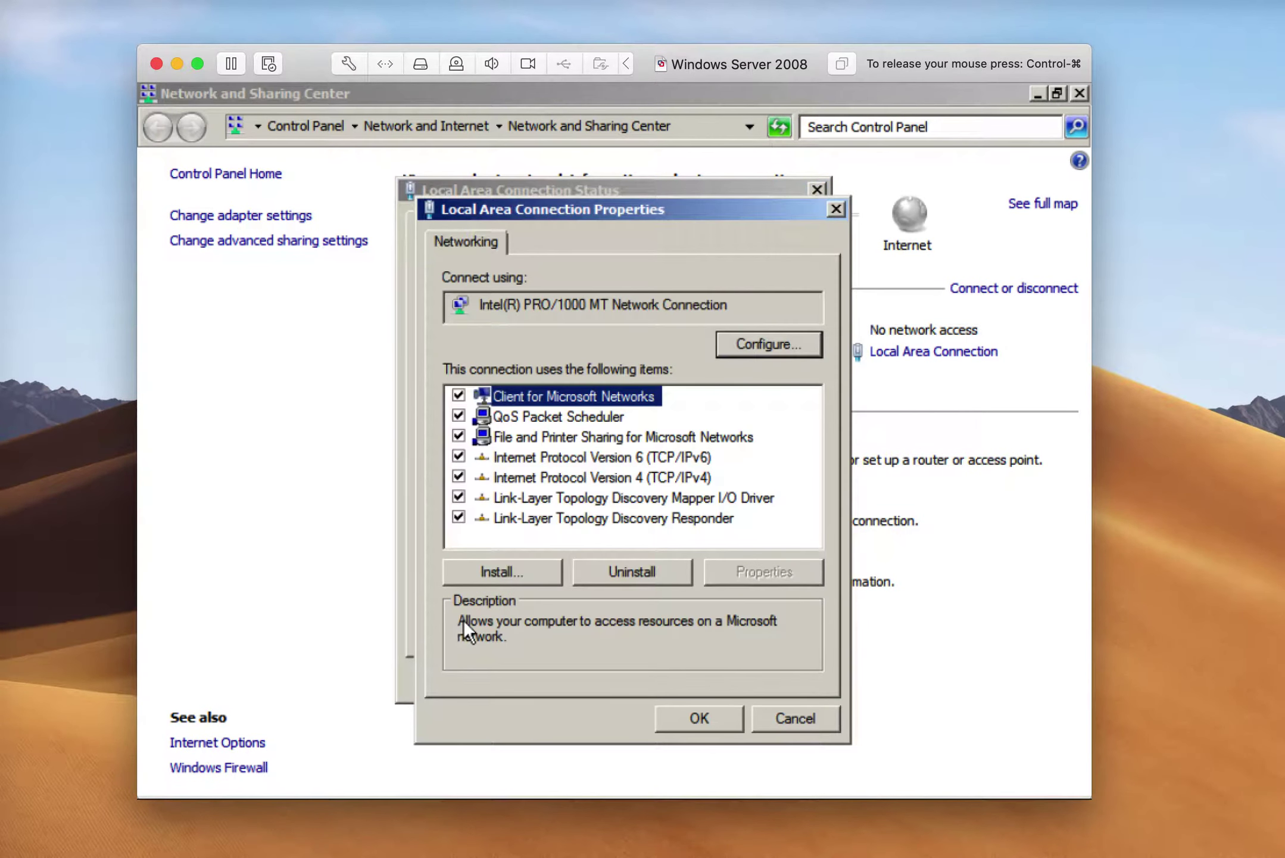
double_click(570, 478)
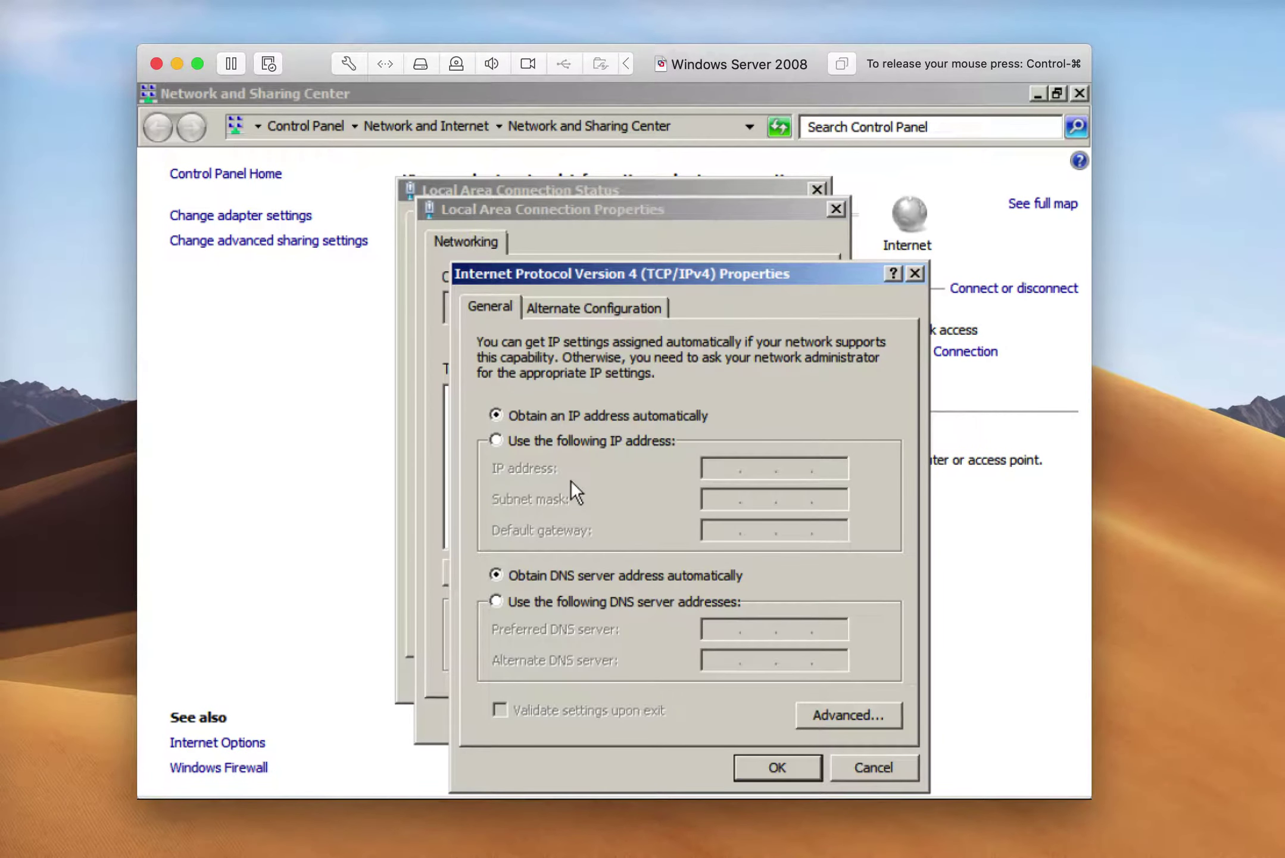
Set static IP 192.168.7.3, mask 255.255.255.0, gateway 192.168.7.1, and save
left_click(548, 439)
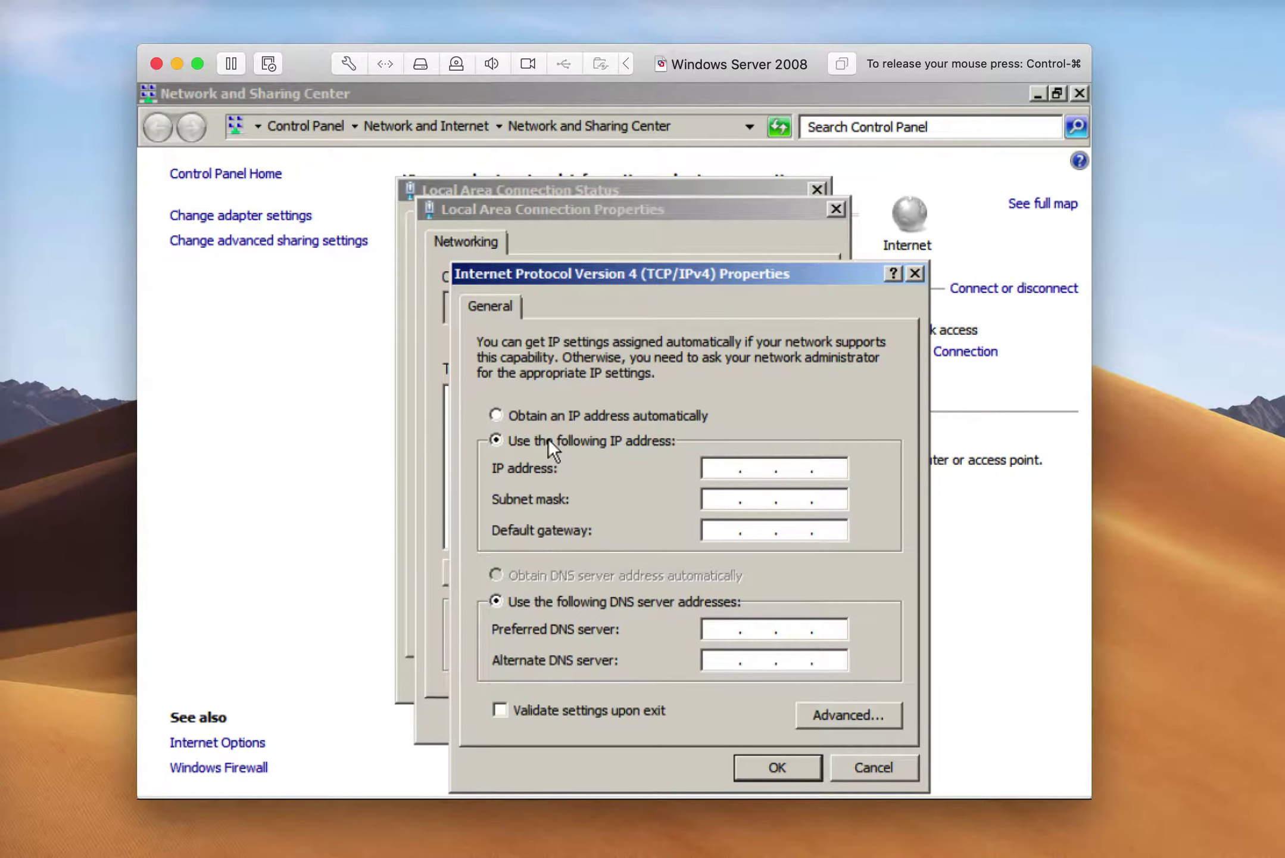
left_click(722, 468)
type("192 . 168 . 7 . 3")
left_click(716, 499)
left_click(737, 536)
type("192.168.")
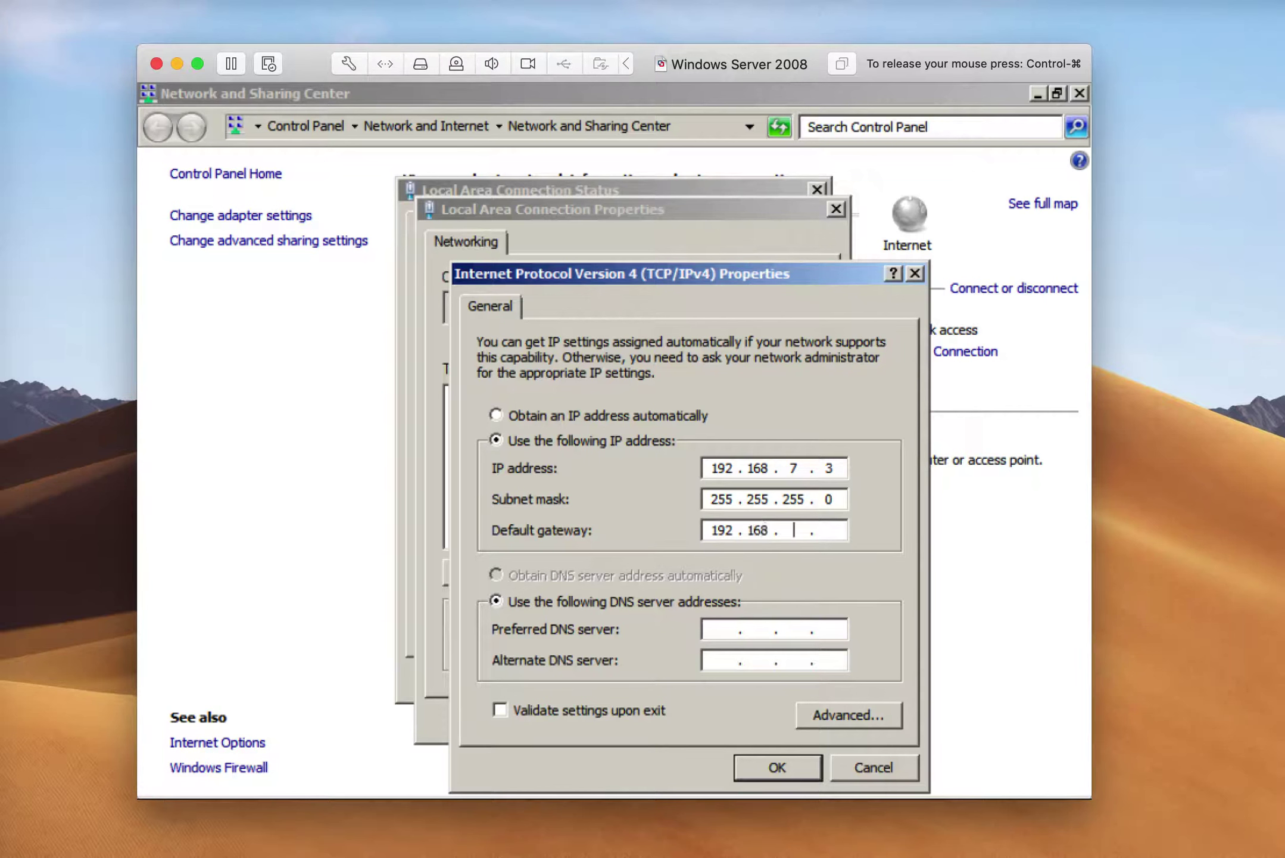
type("7.1")
left_click(774, 766)
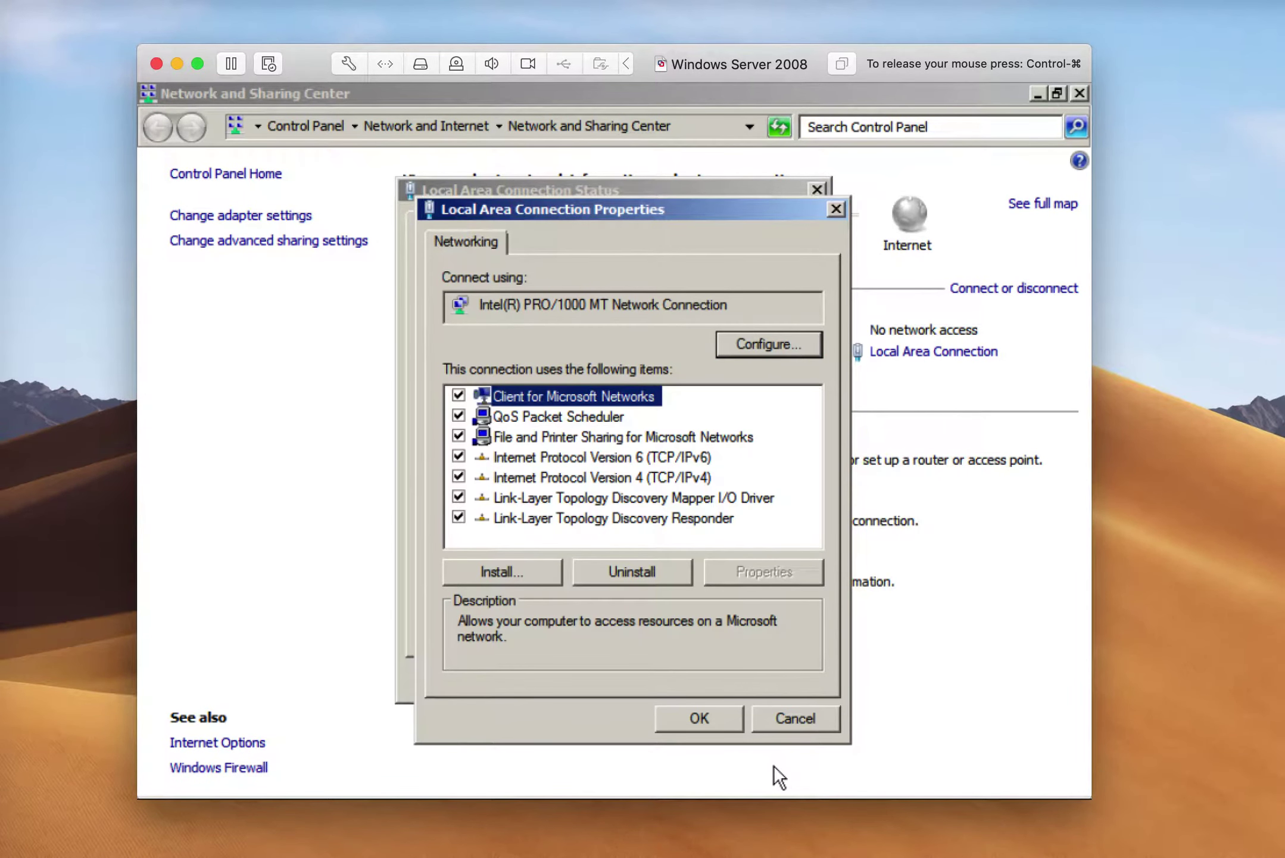
left_click(701, 716)
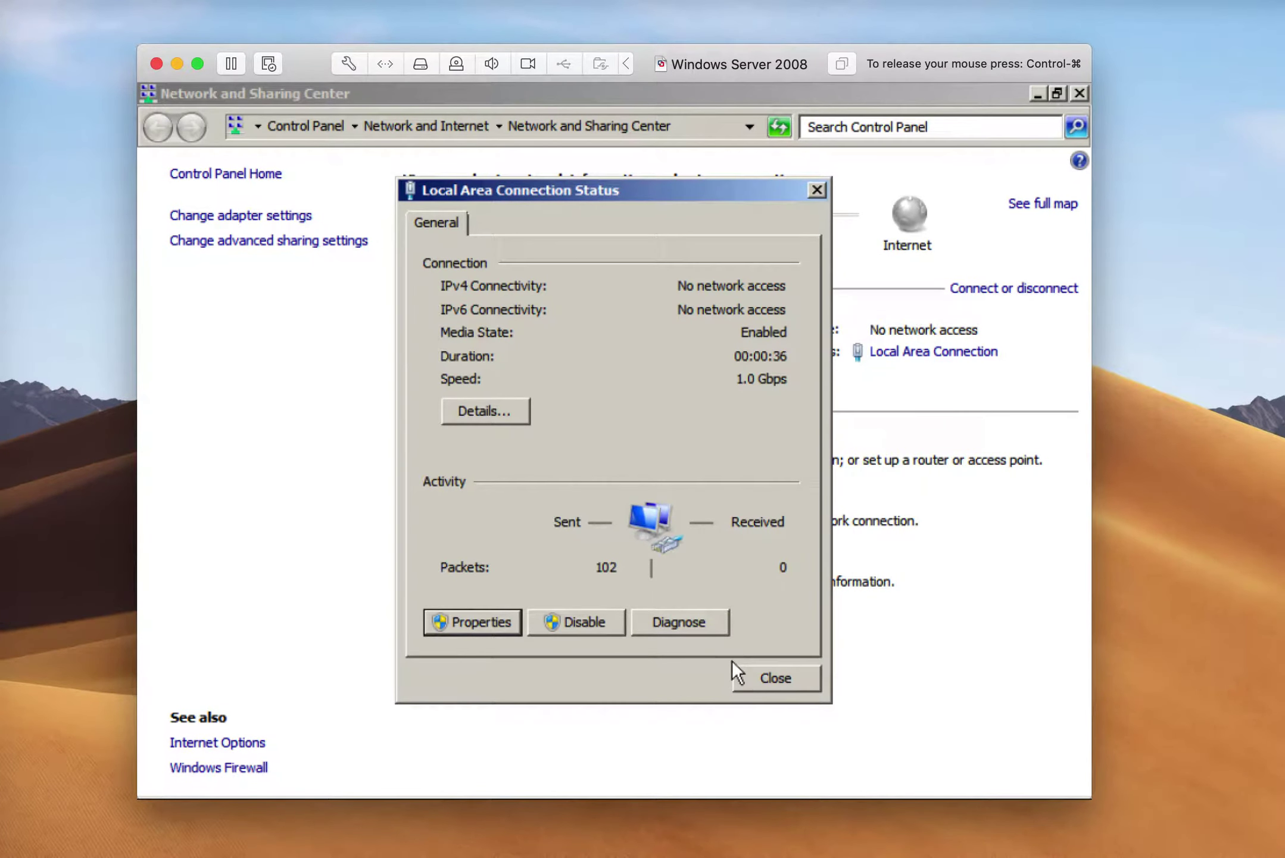
left_click(751, 671)
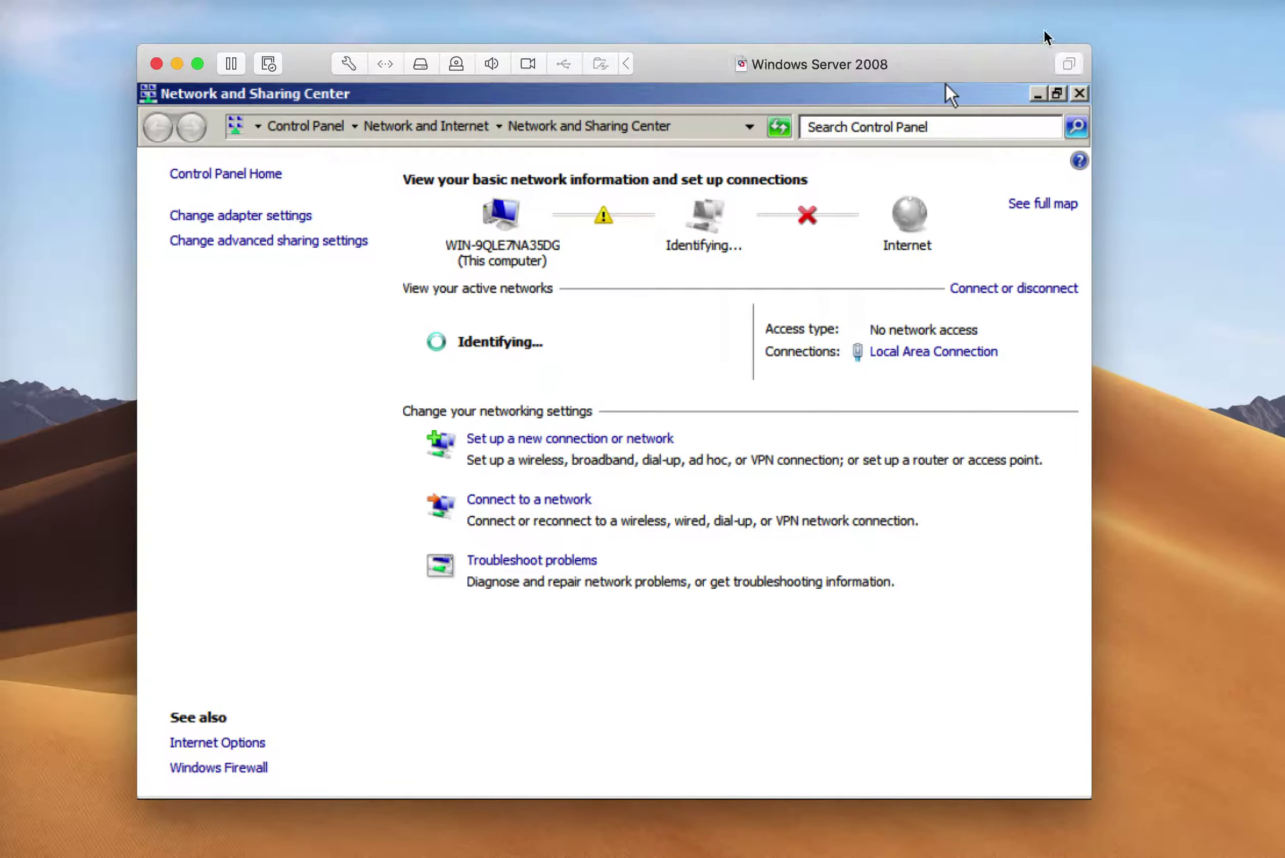
left_click(1077, 93)
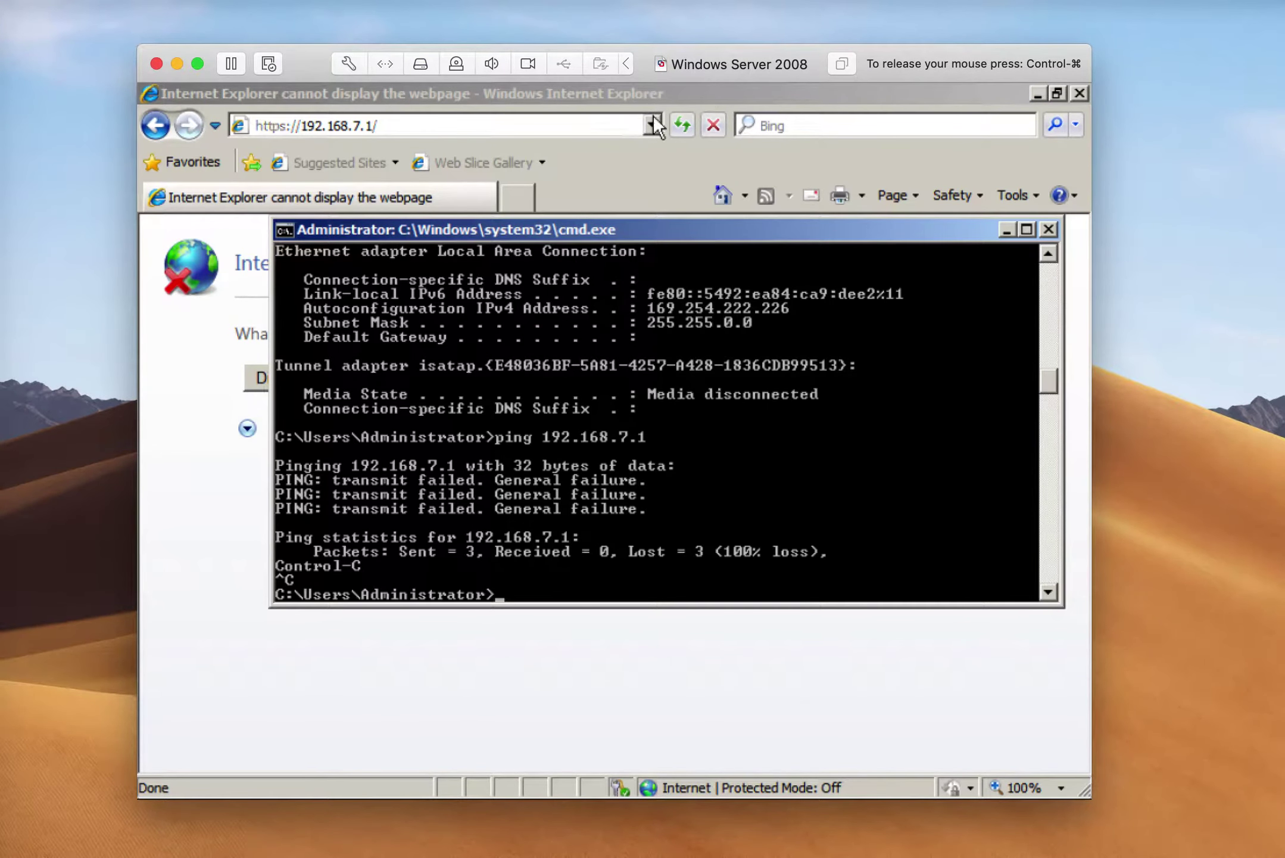
left_click(682, 124)
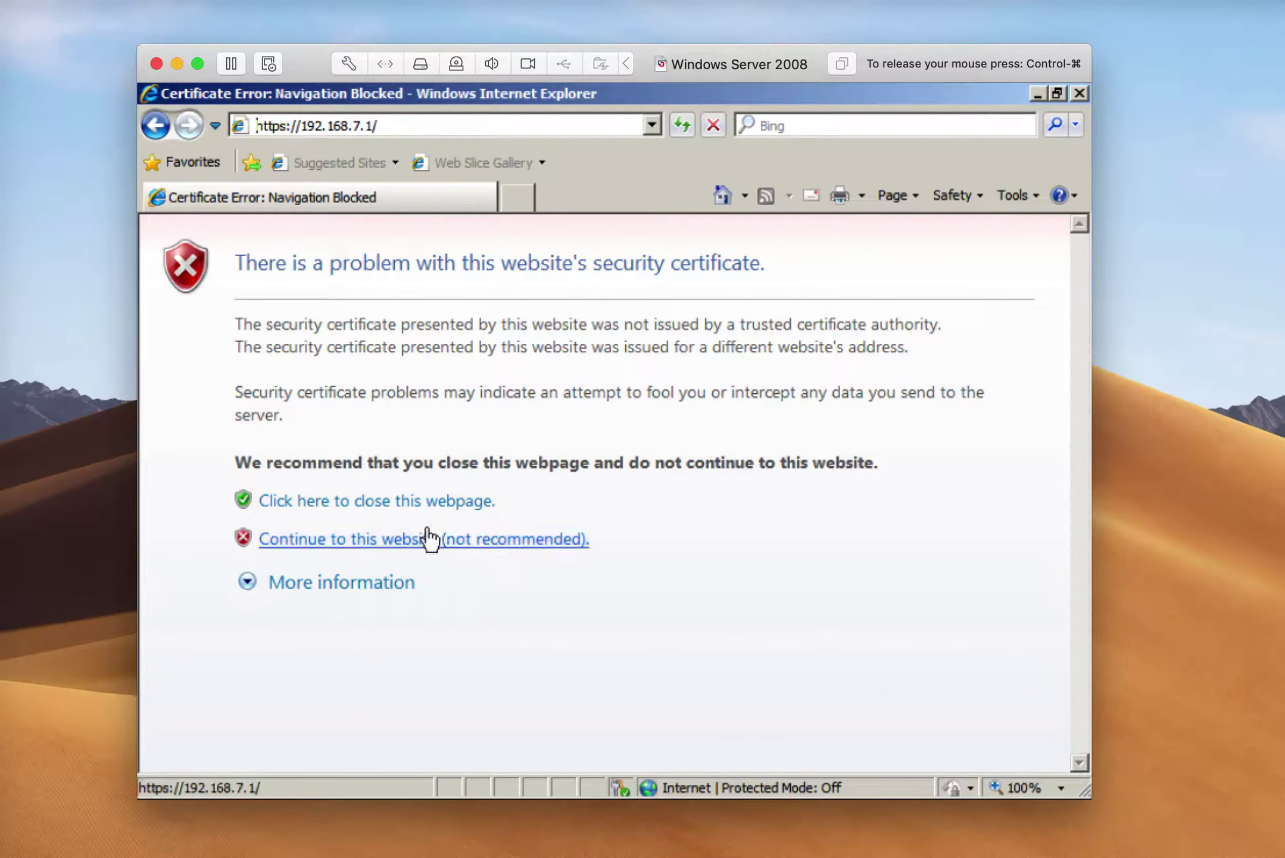
left_click(411, 548)
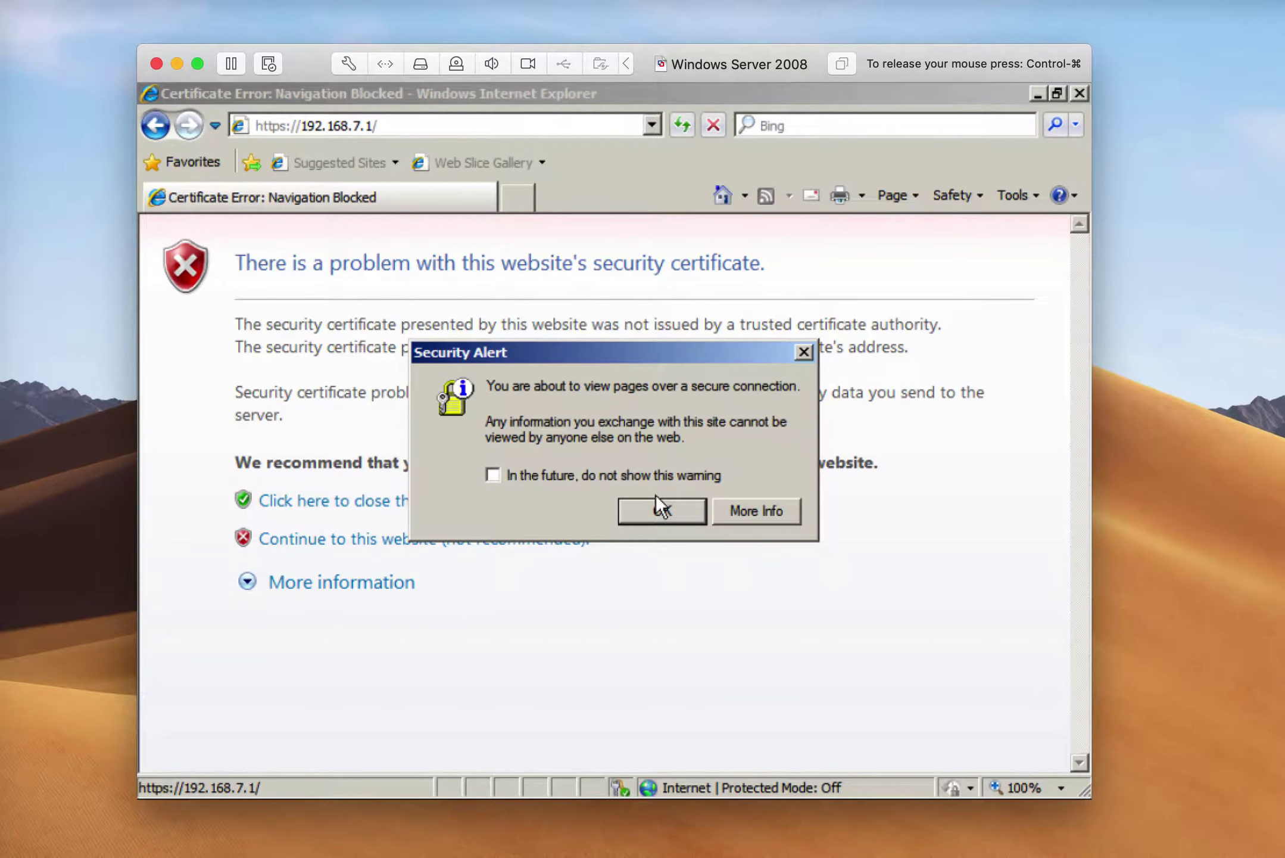
left_click(653, 501)
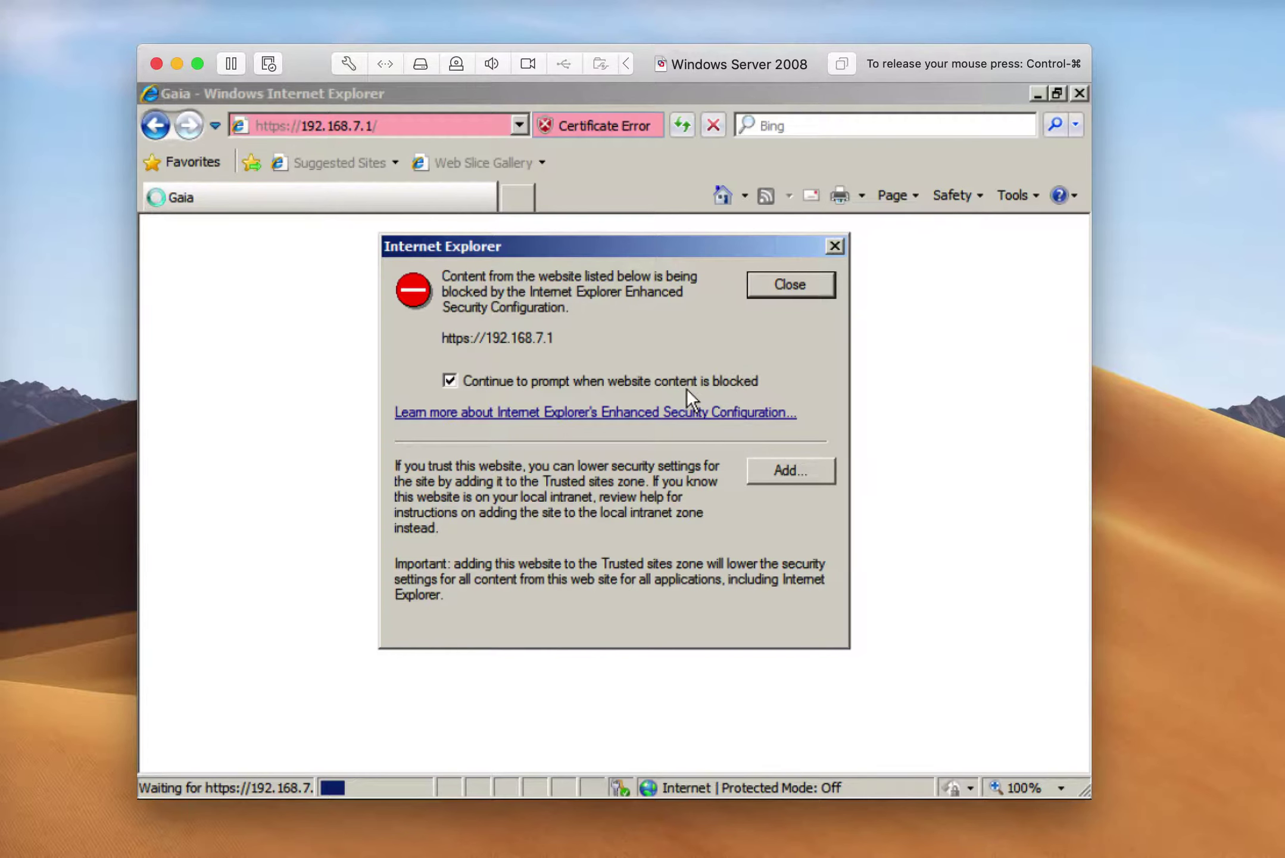
left_click(783, 294)
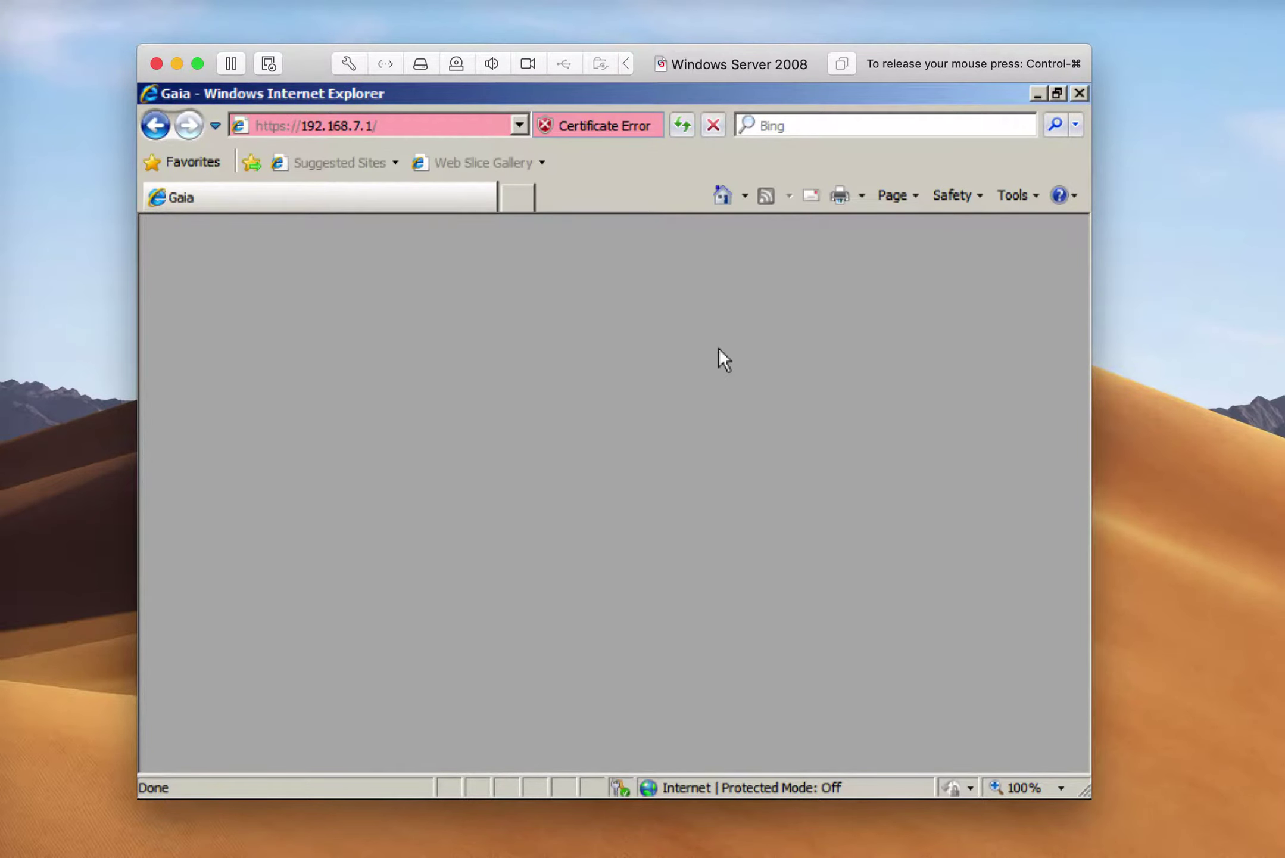
left_click(494, 122)
key("Return")
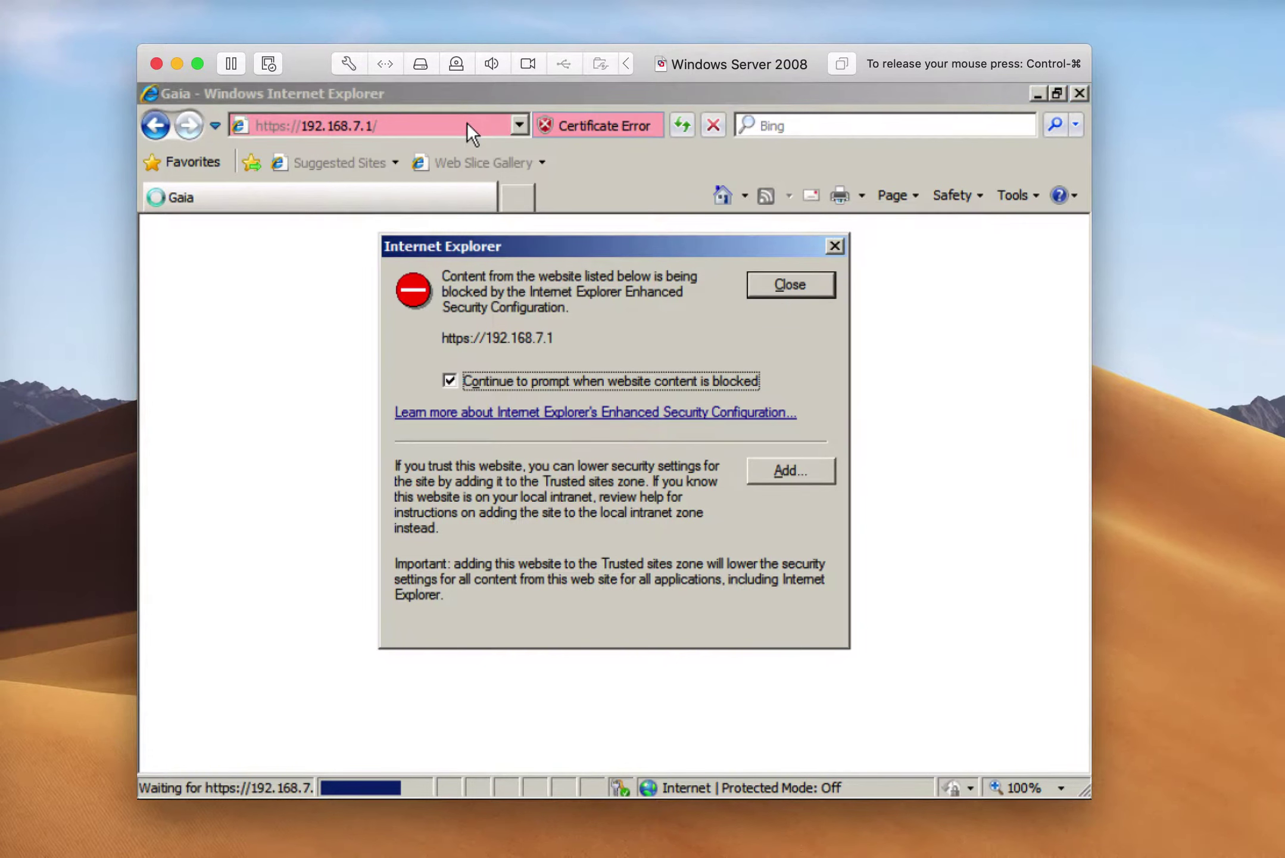
left_click(788, 468)
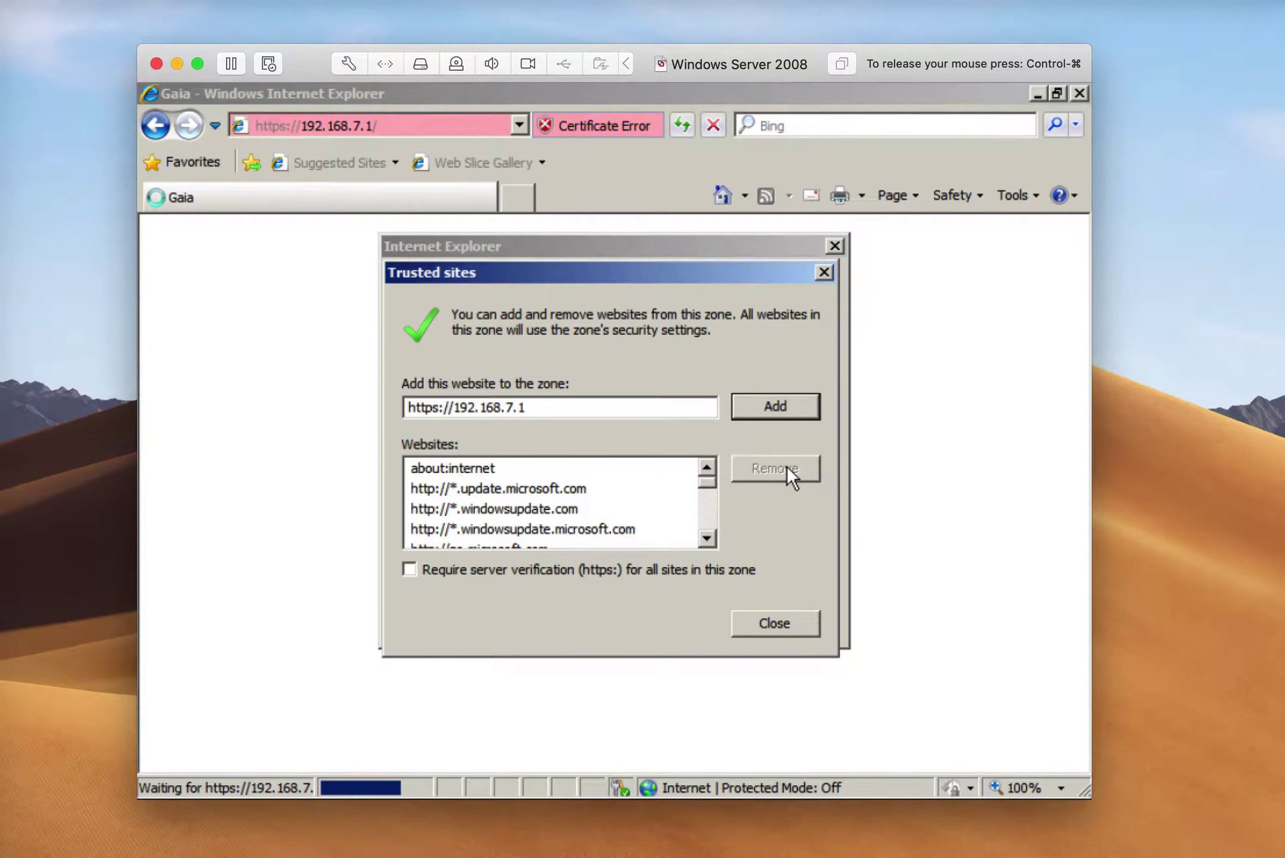
left_click(783, 400)
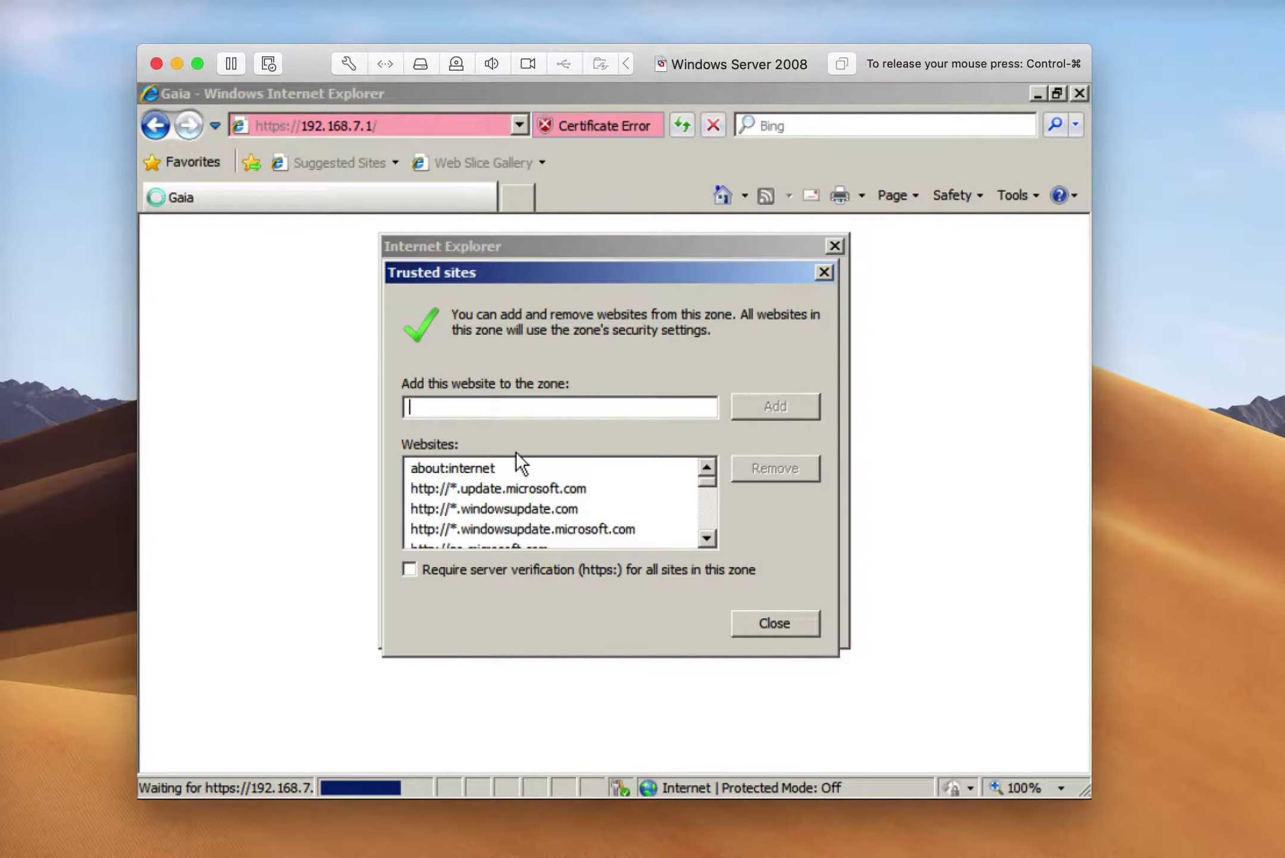
left_click(467, 465)
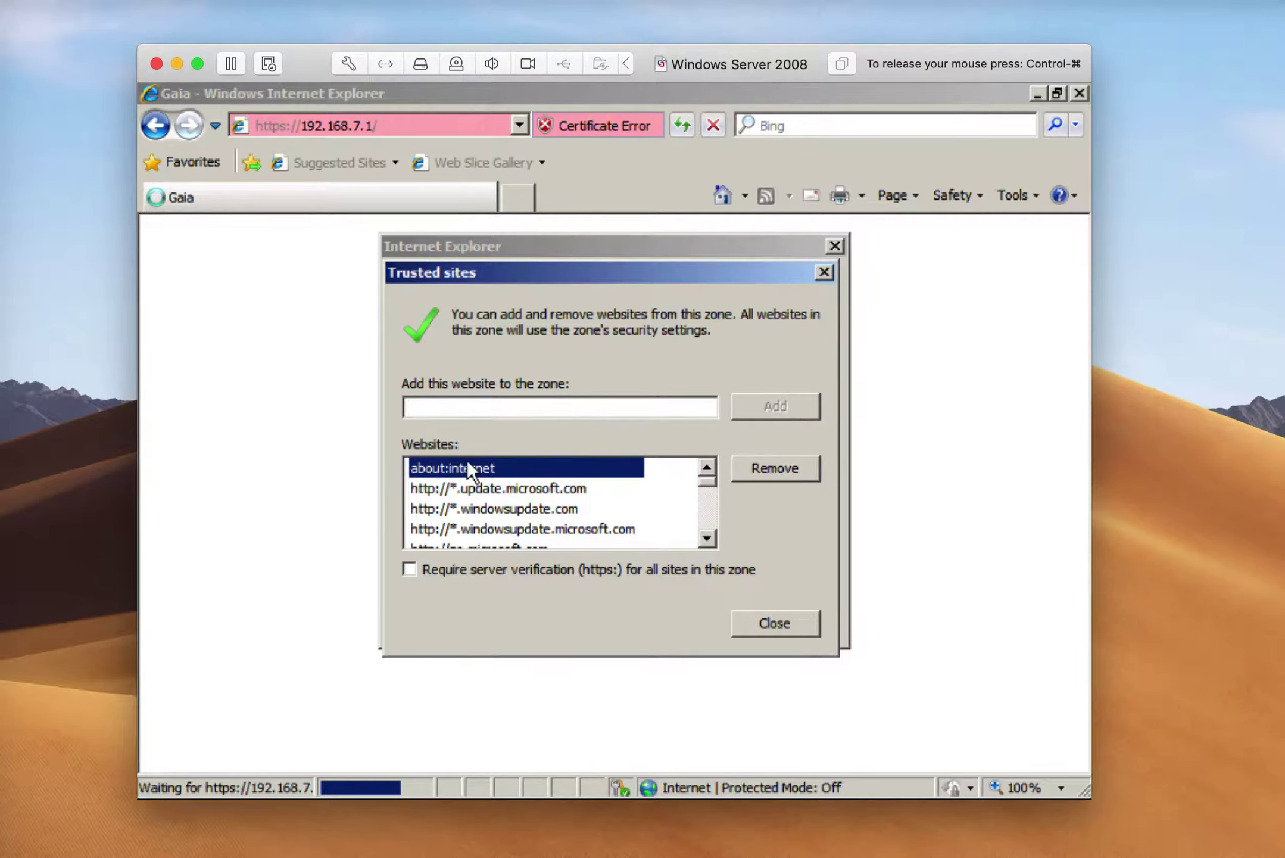
left_click(779, 468)
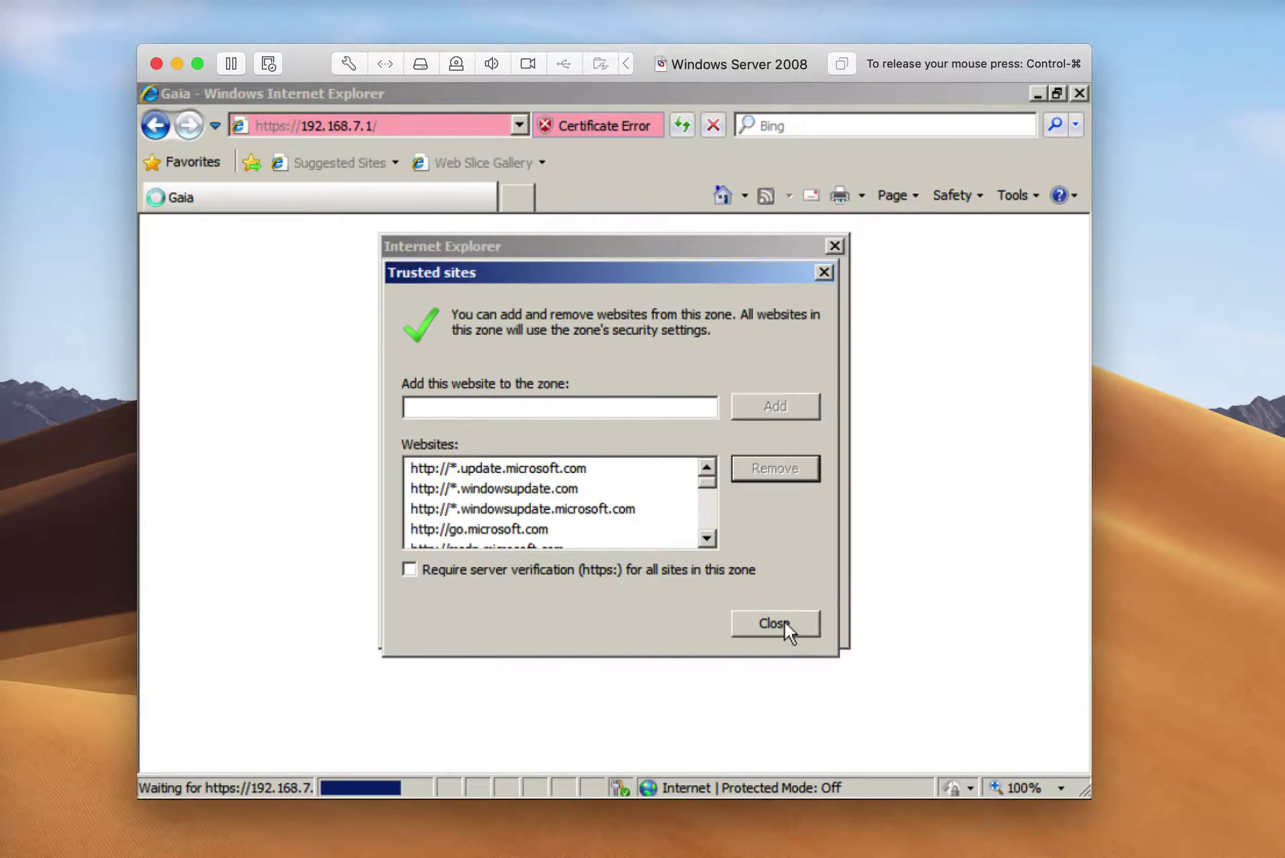
left_click(775, 623)
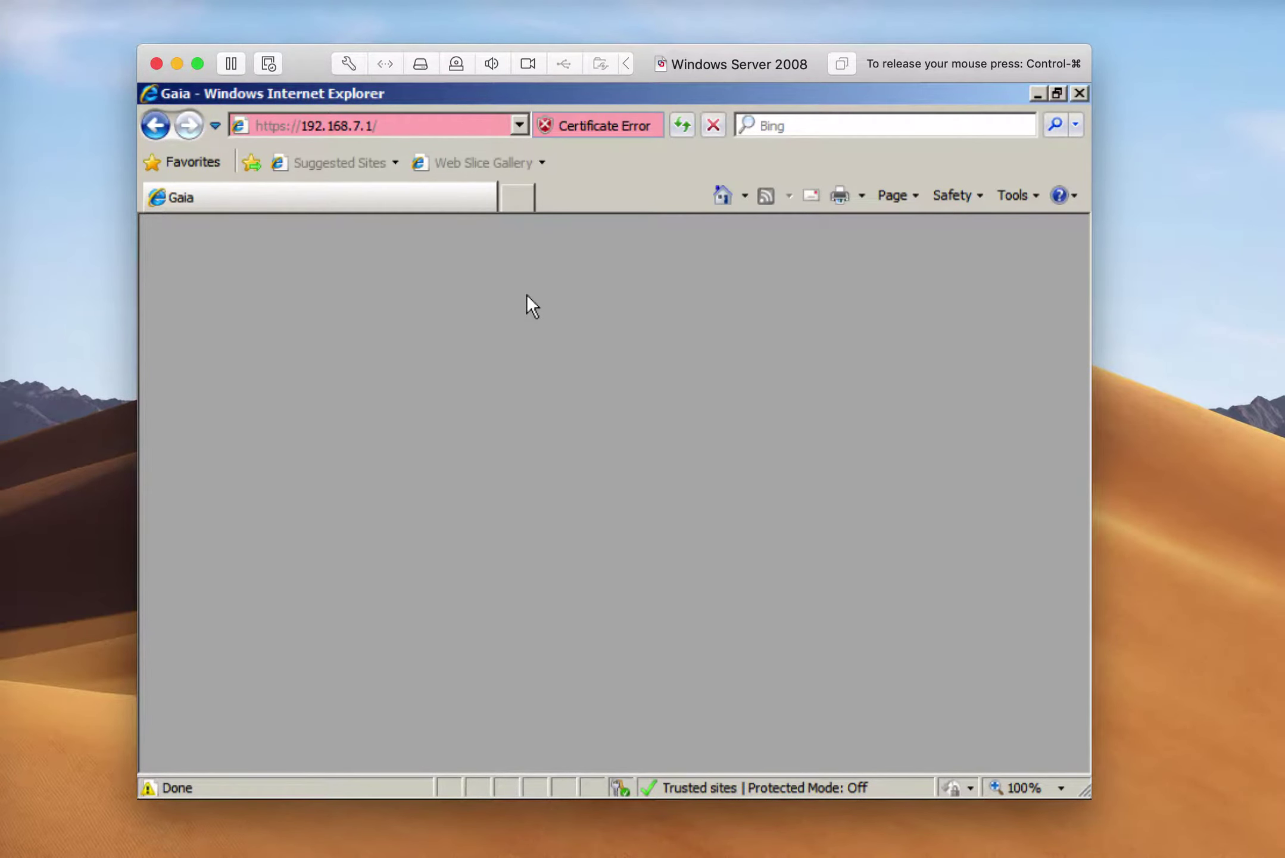
Log in to the Gaia Portal as admin with the account password
left_click(684, 123)
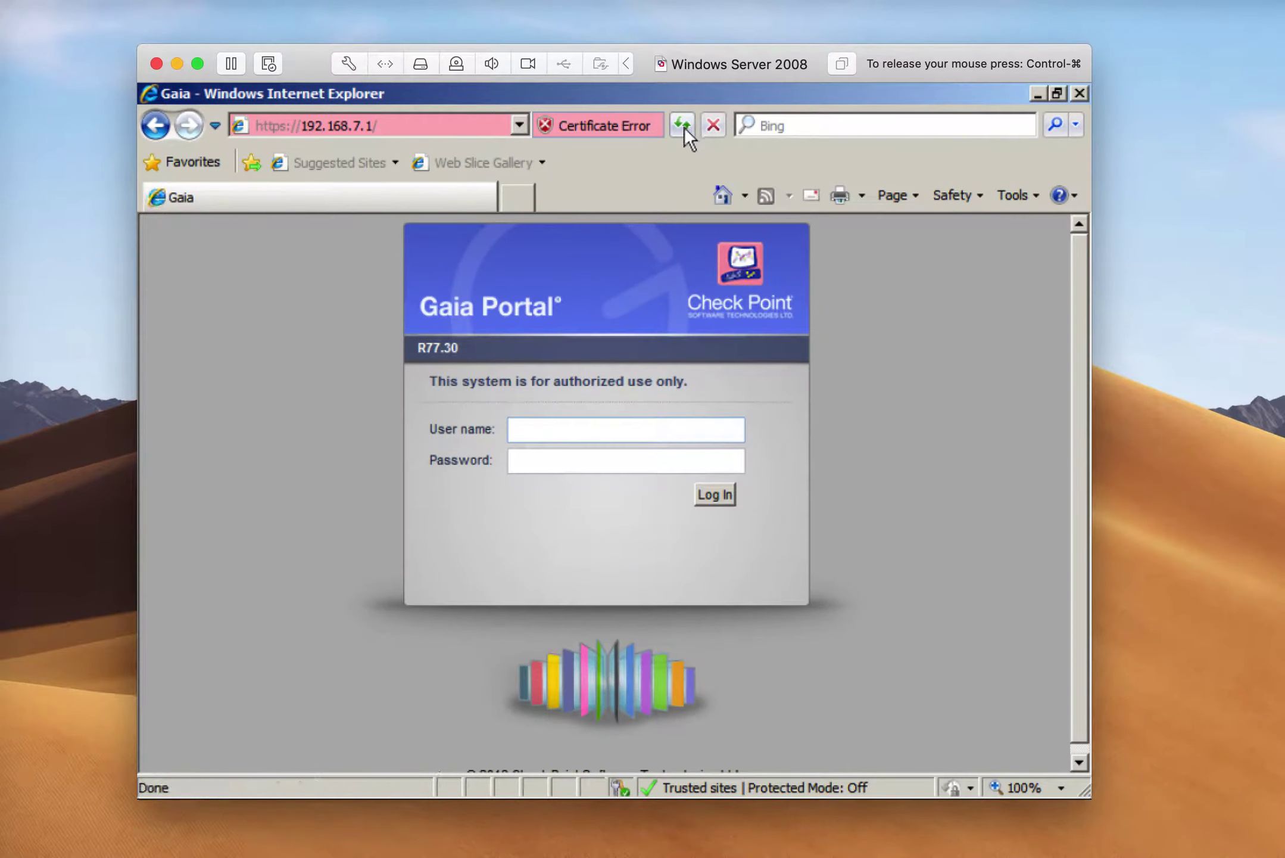
type("admin")
key("Tab")
type("admin")
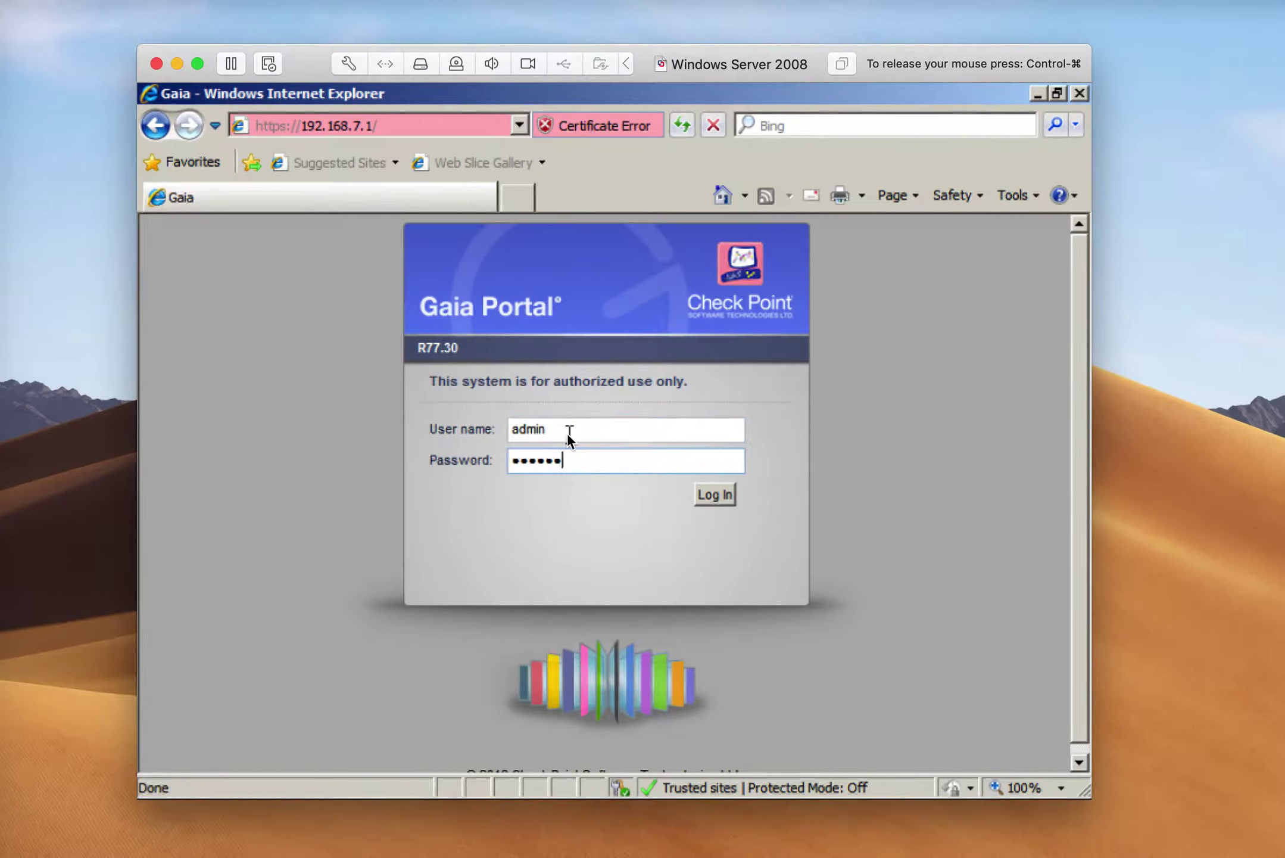
key("Return")
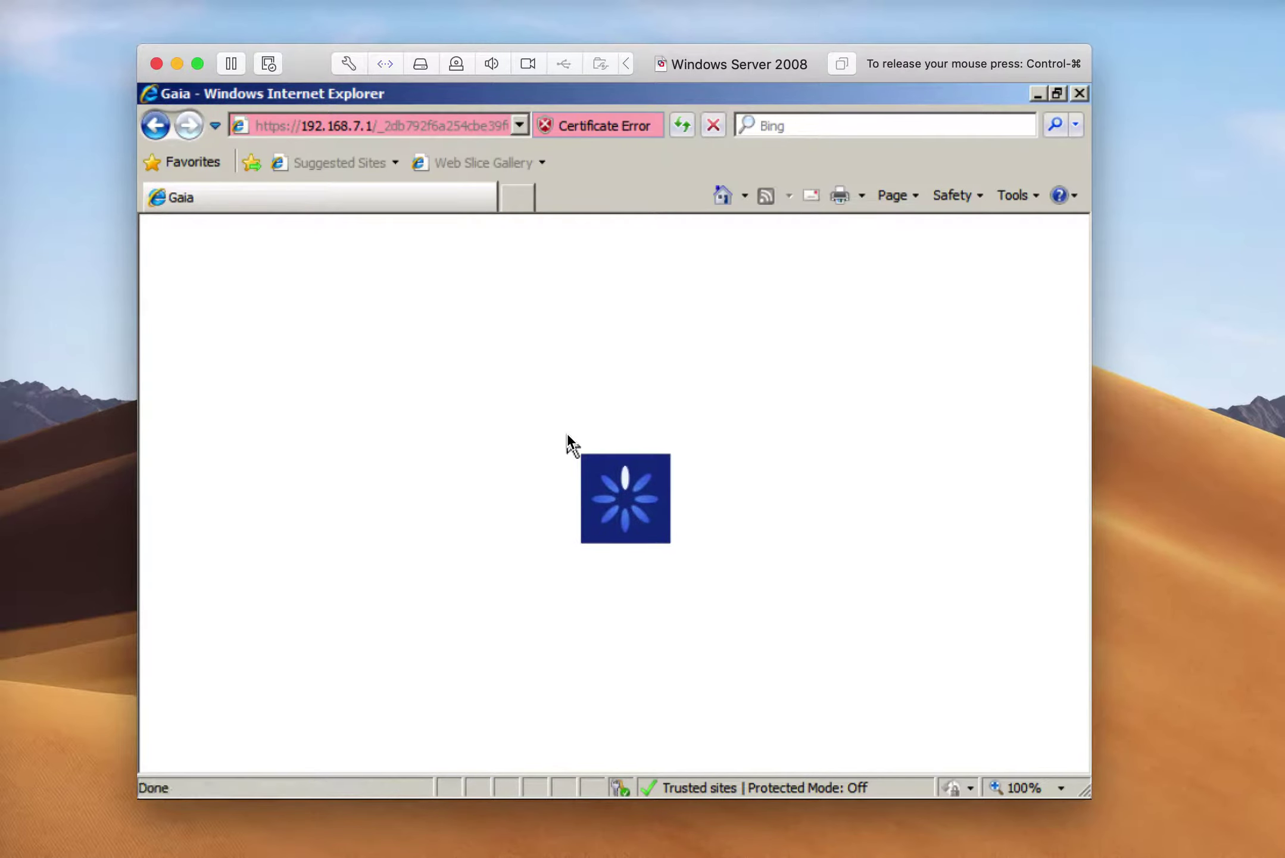
key("ctrl+super")
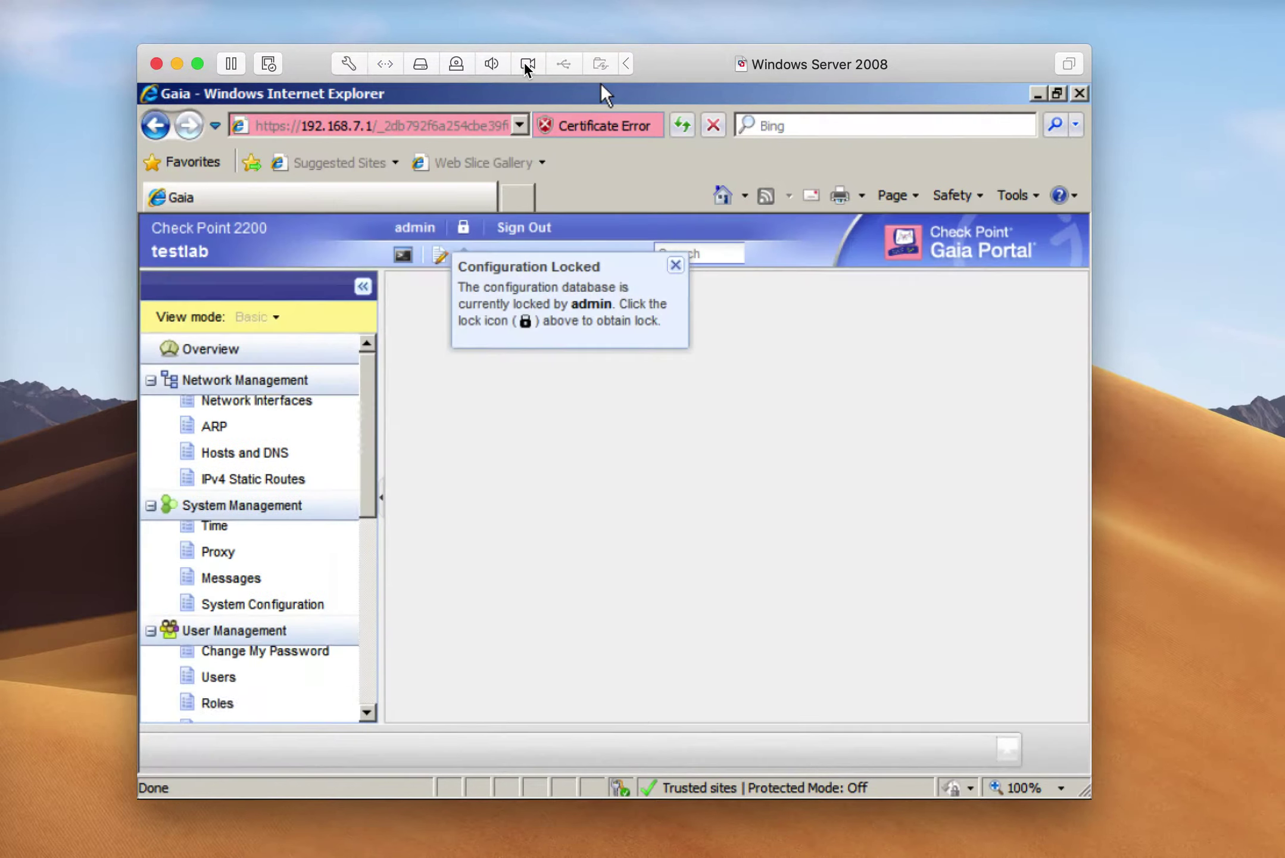
left_click(501, 200)
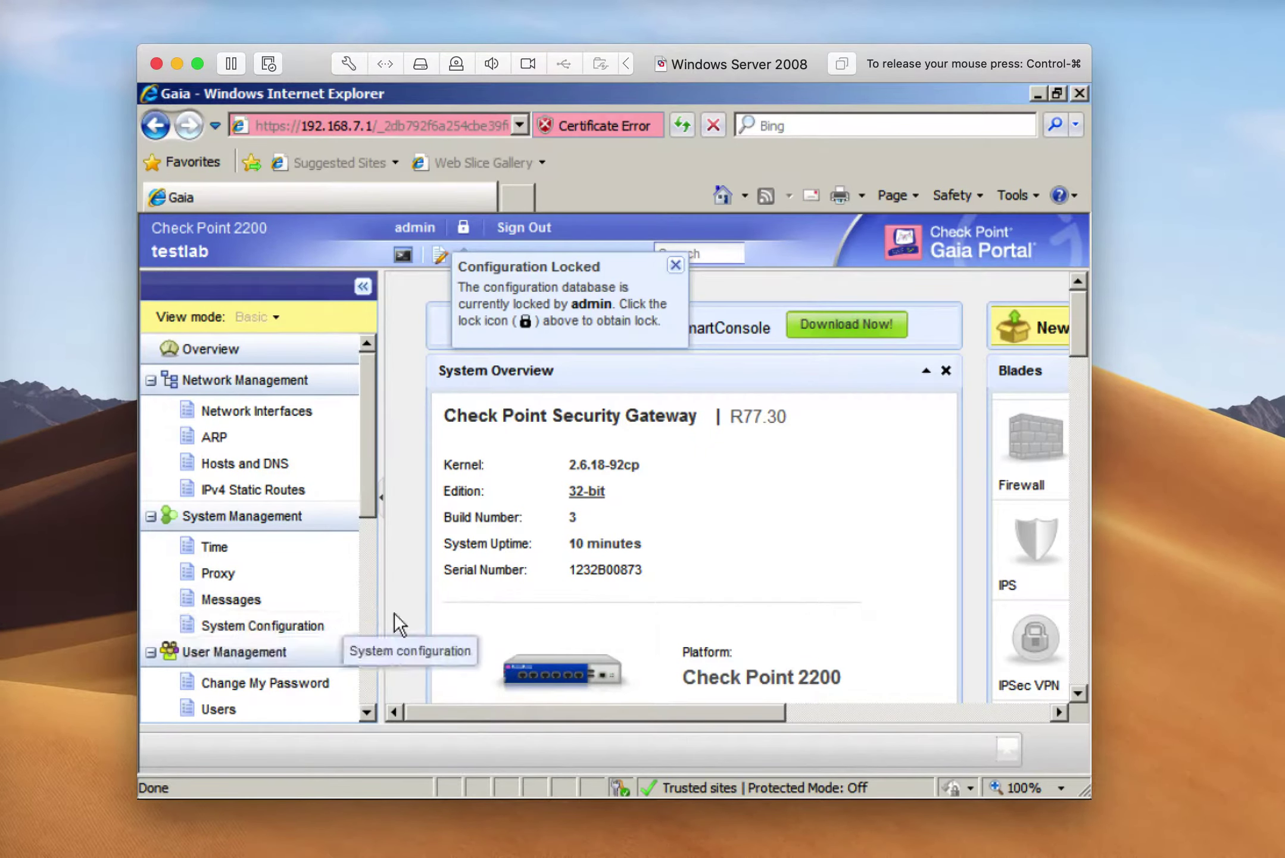
Override the Gaia Portal configuration lock to gain read-write access
left_click(675, 266)
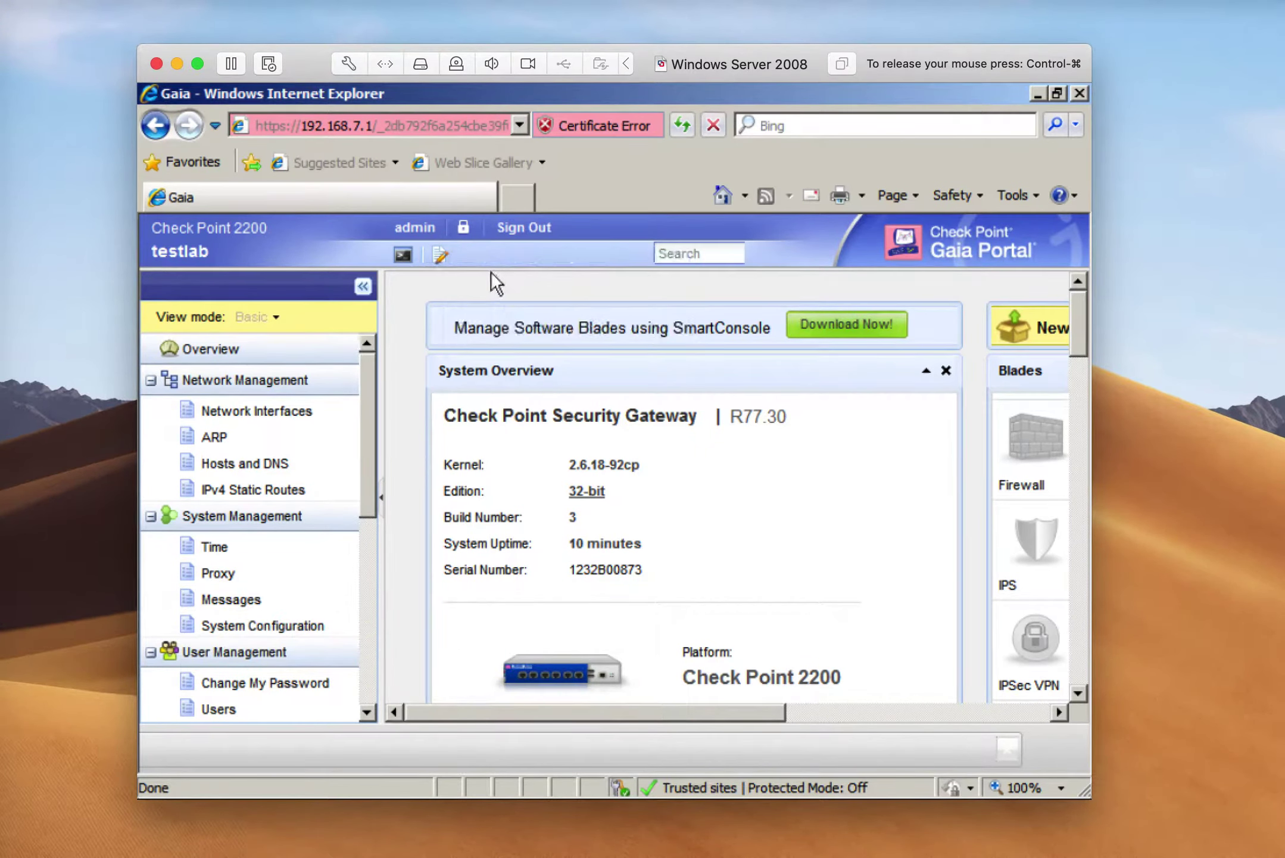
left_click(464, 226)
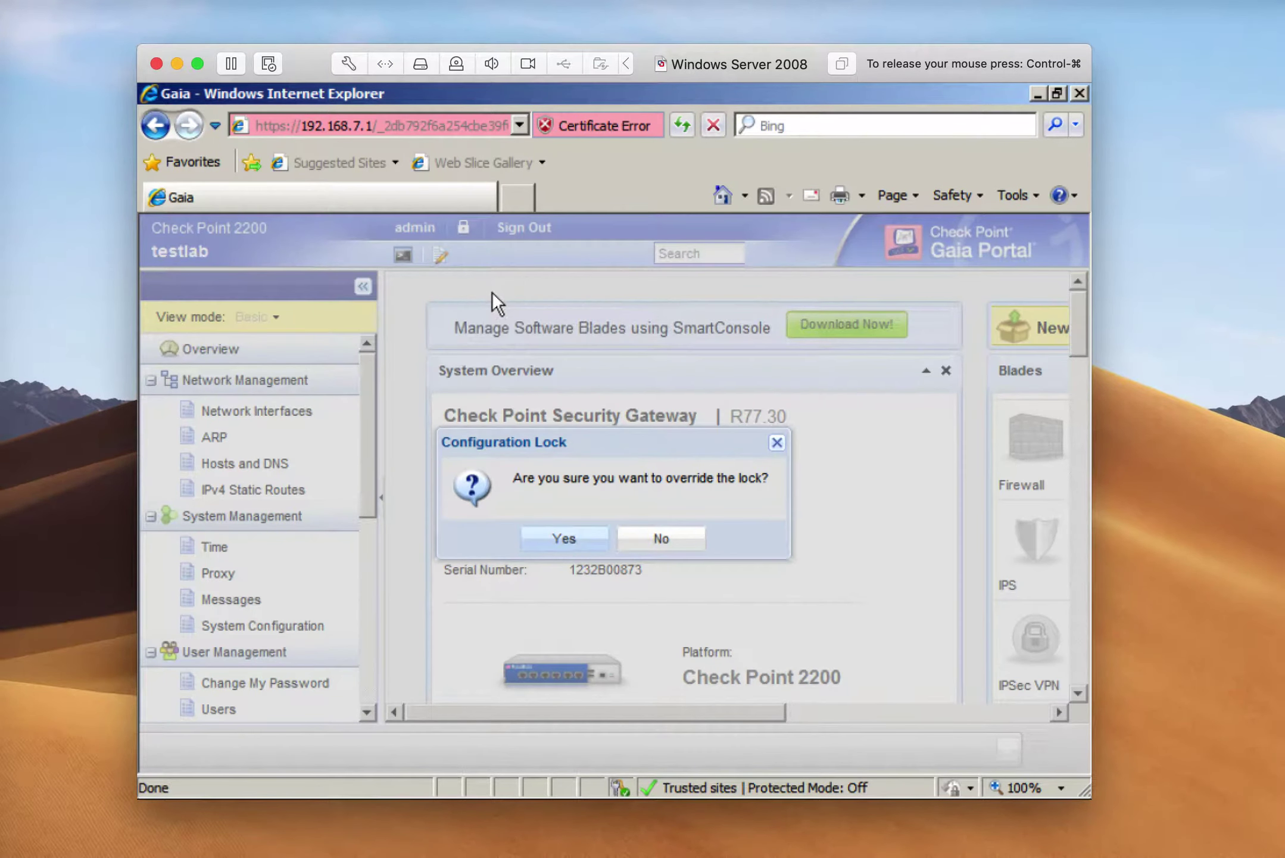
left_click(545, 539)
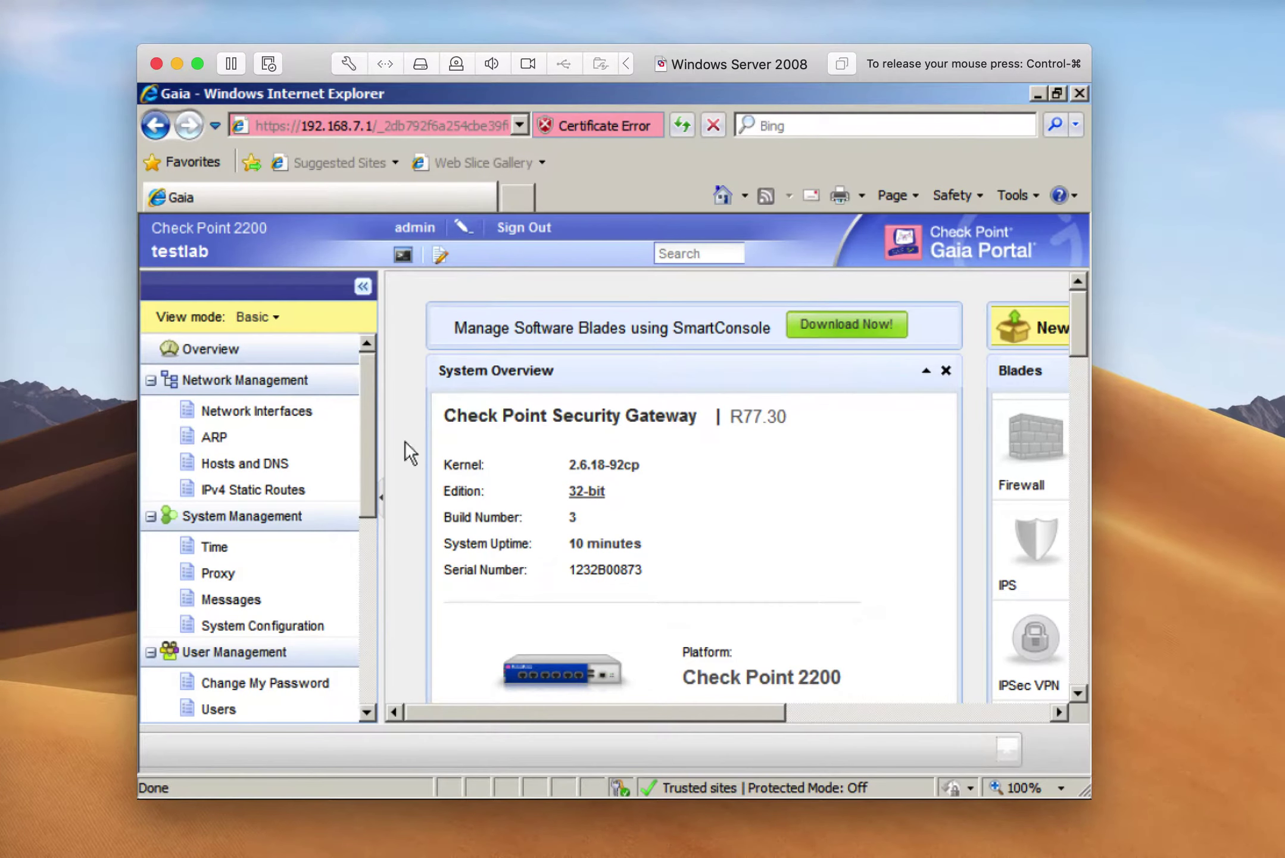
Open the Network Interfaces page showing Mgmt at 192.168.7.1 and eth1–eth5
left_click(211, 438)
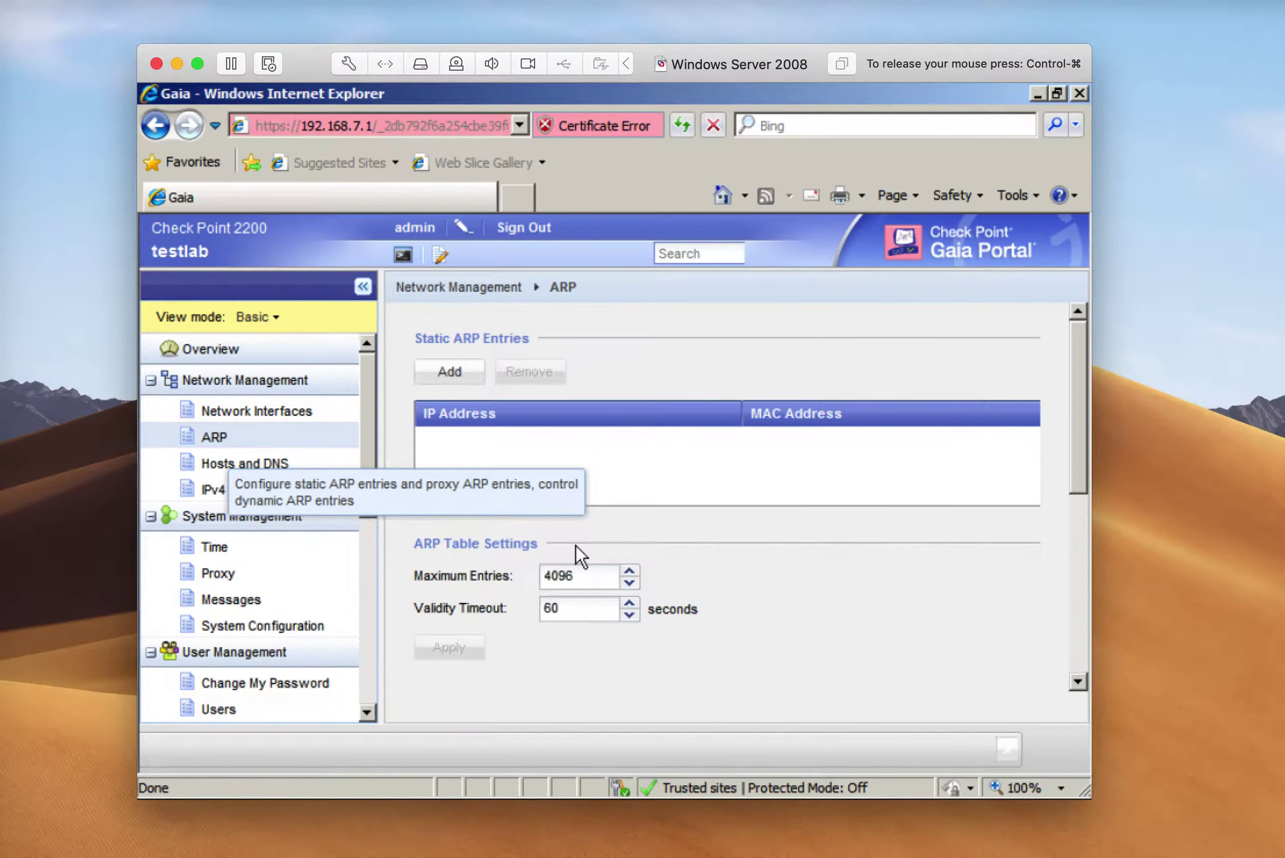
scroll(747, 583, "down", 10)
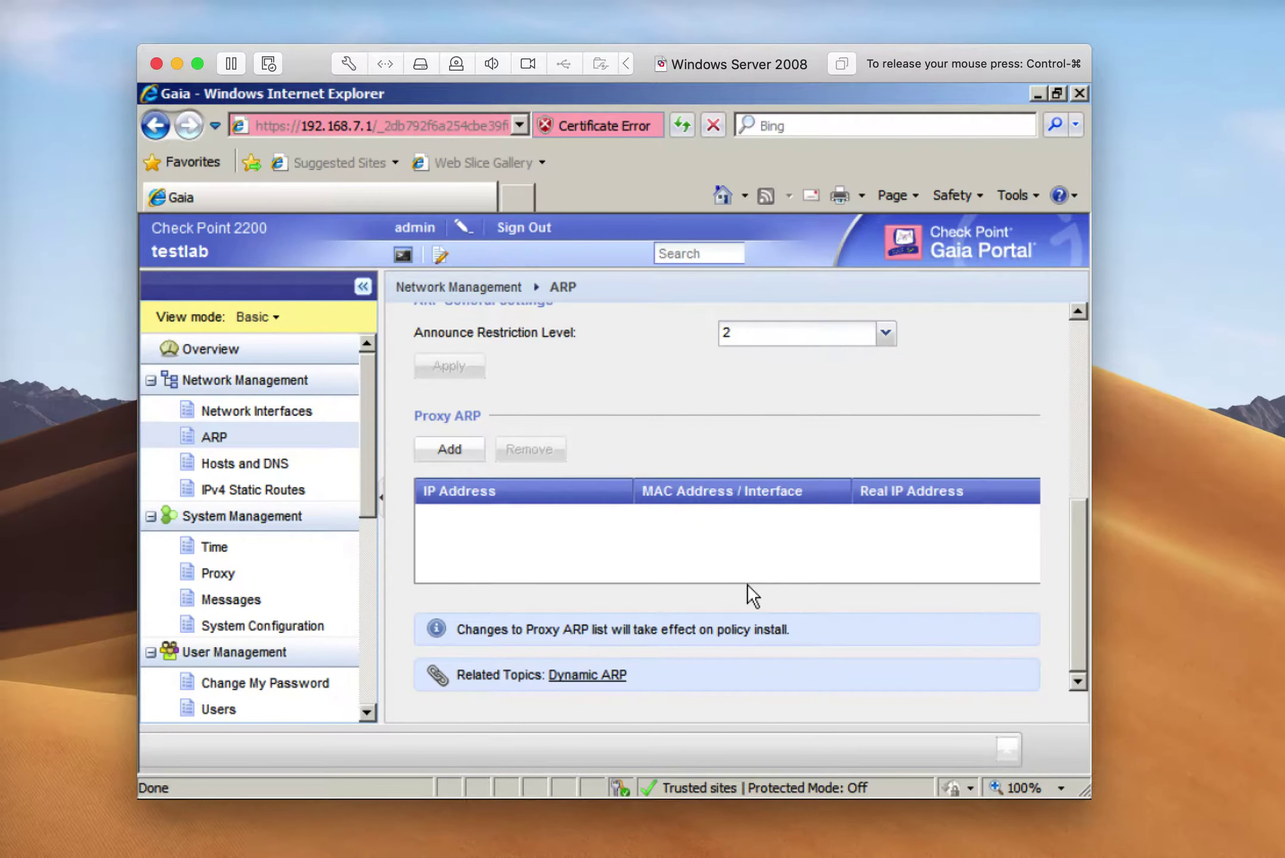
scroll(747, 584, "up", 10)
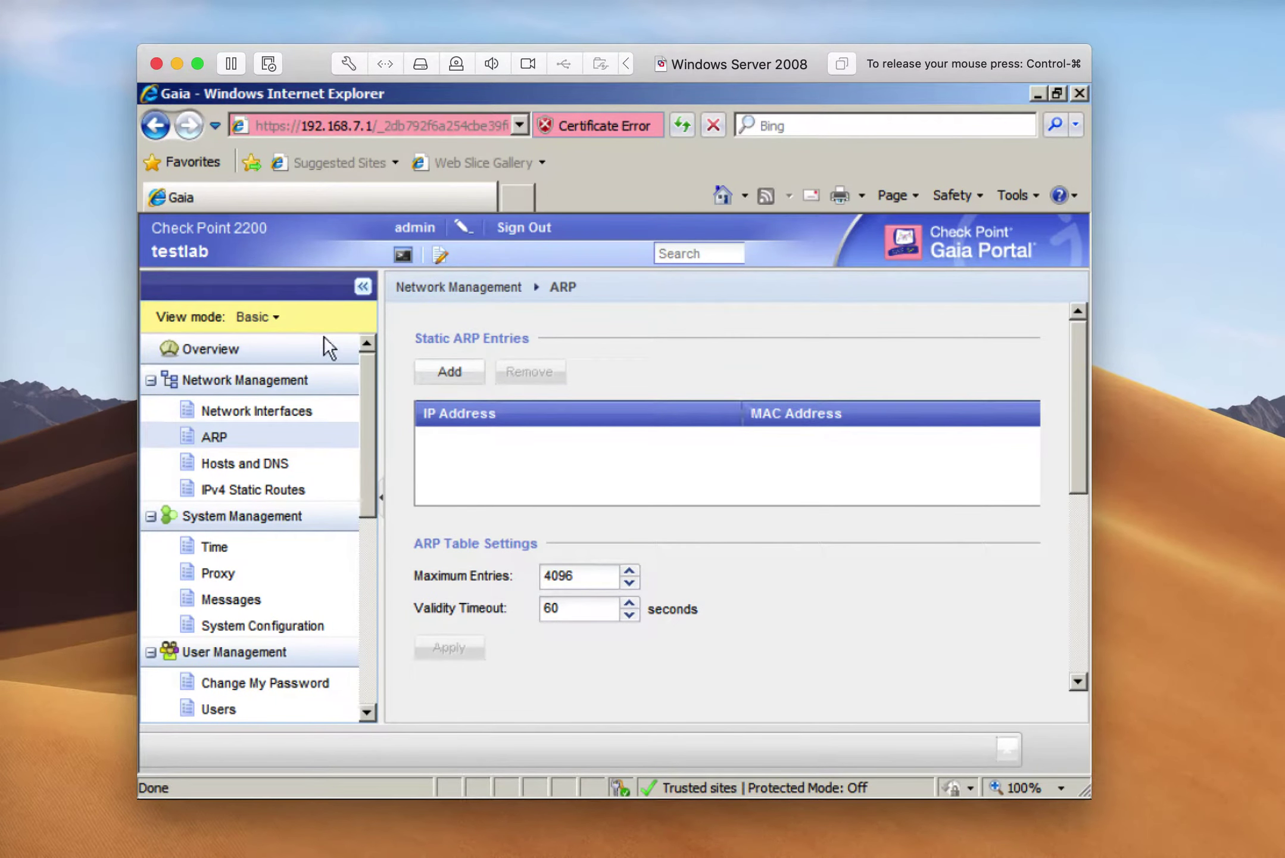
left_click(258, 410)
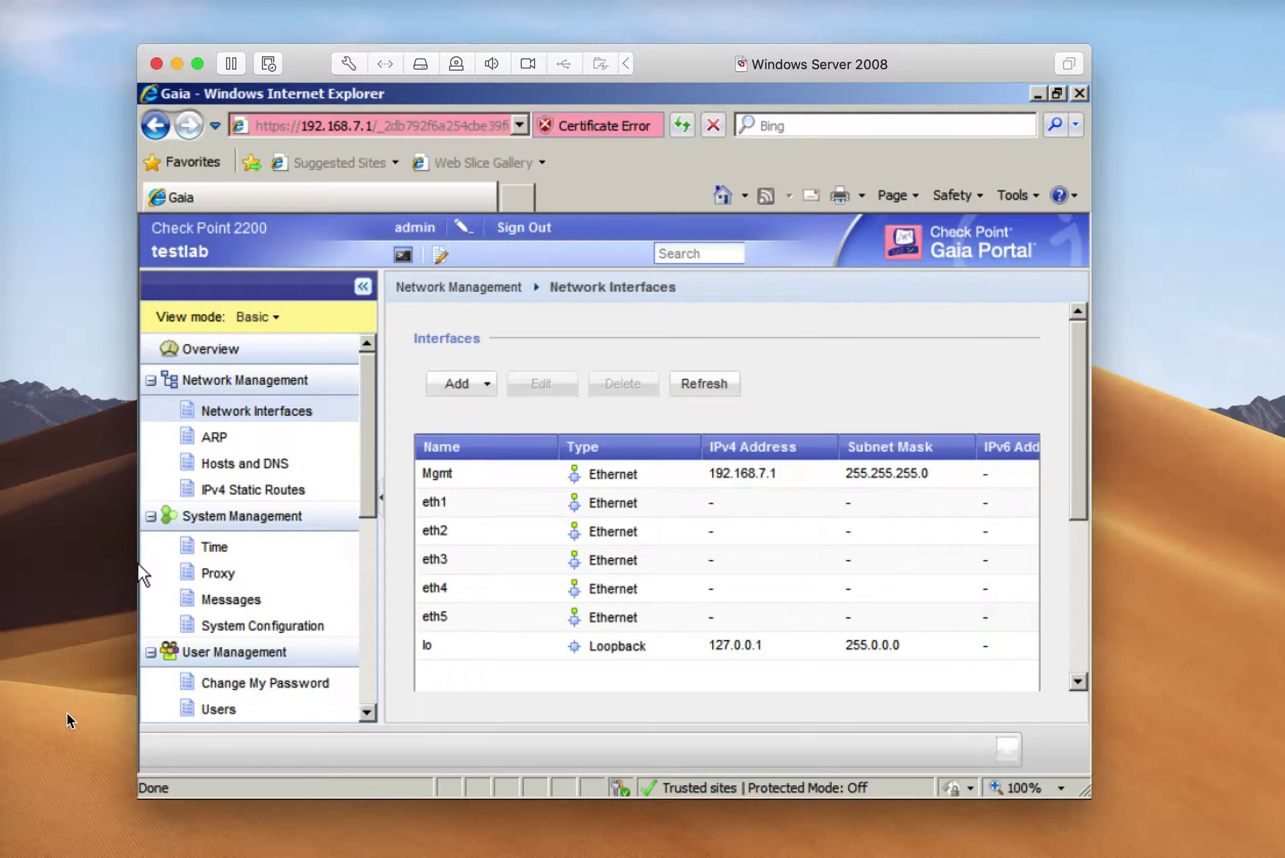
left_click(165, 793)
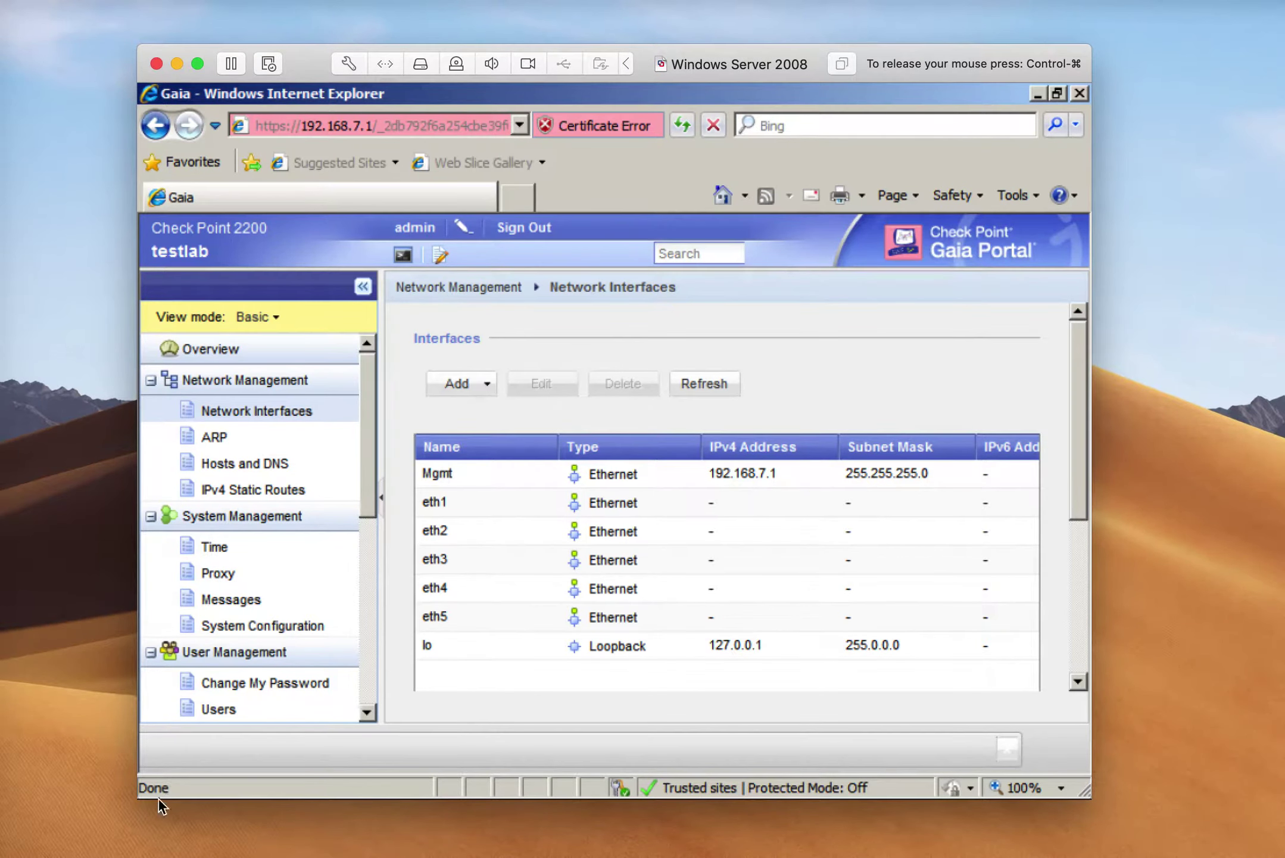
Run 'ssh -l admin 192.168.7.1' in the guest command prompt, then minimize it
mouse_move(159, 798)
left_click(395, 782)
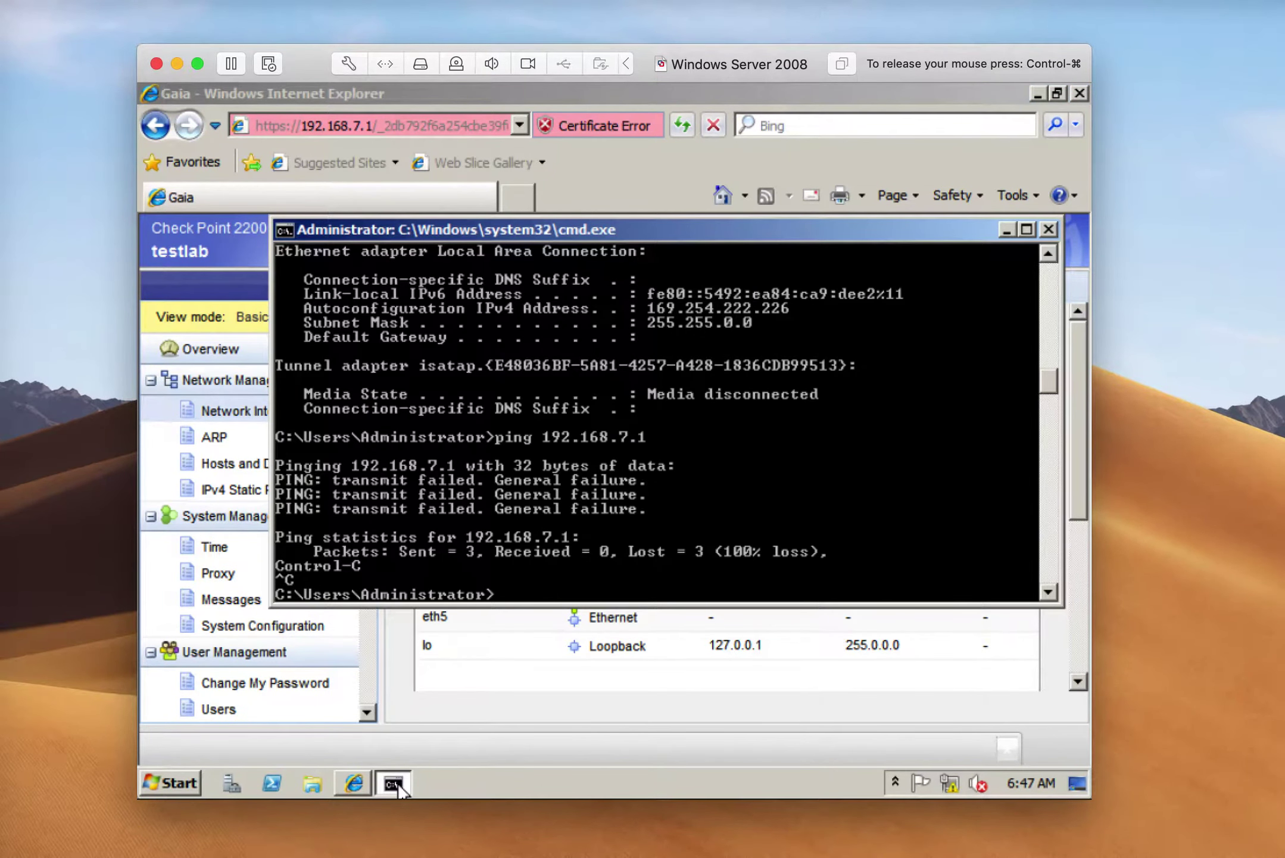
type("ss")
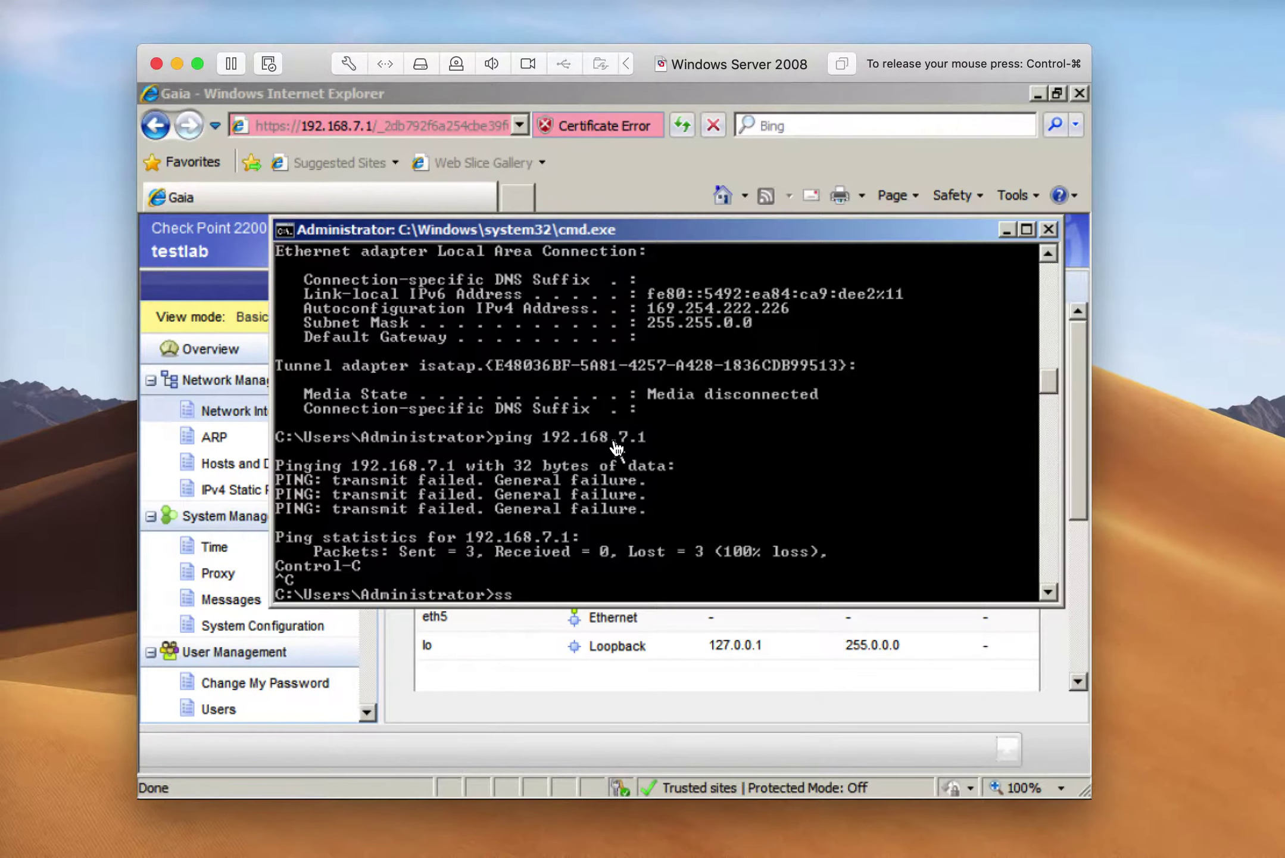
type("h -l admin1")
key("BackSpace")
type("192,=.")
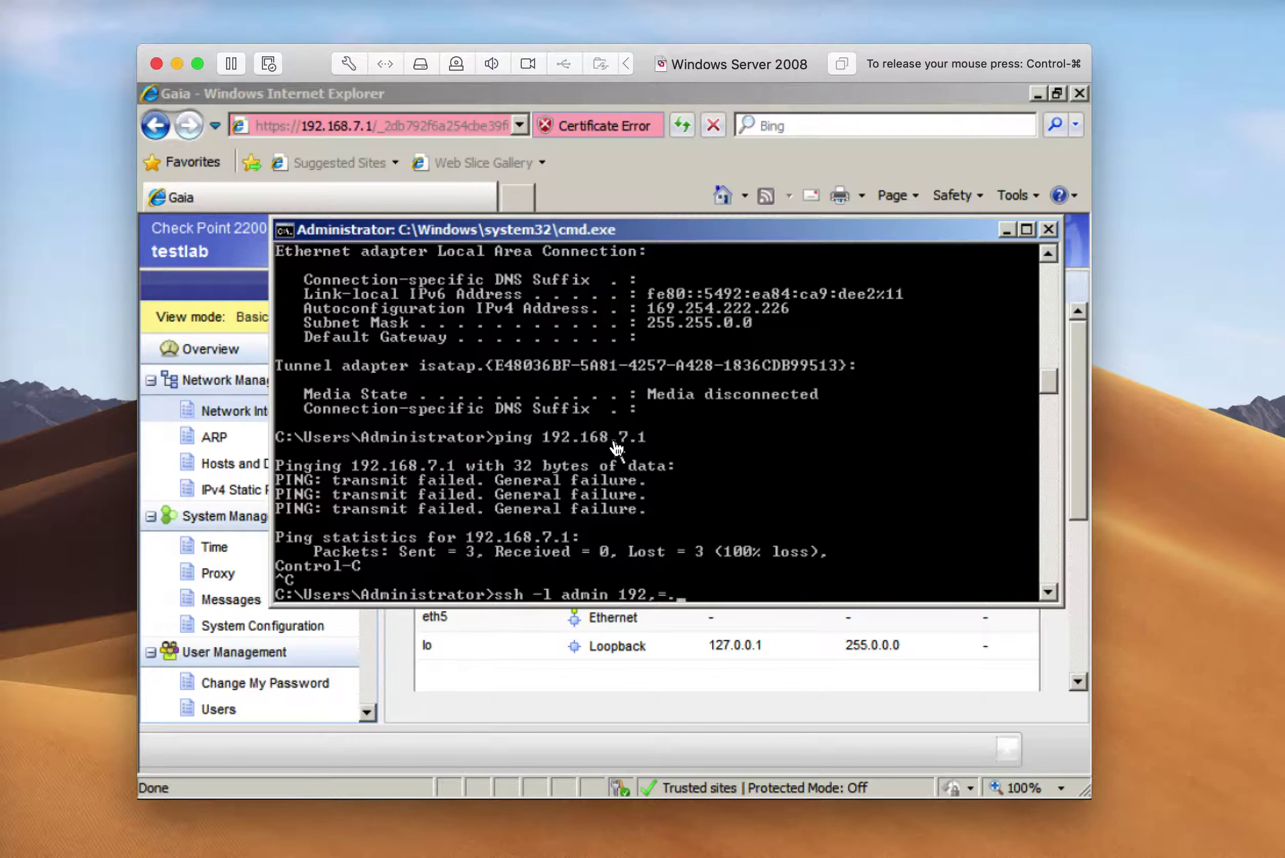
key("BackSpace")
key("BackSpace")
type("168.7.1")
key("Return")
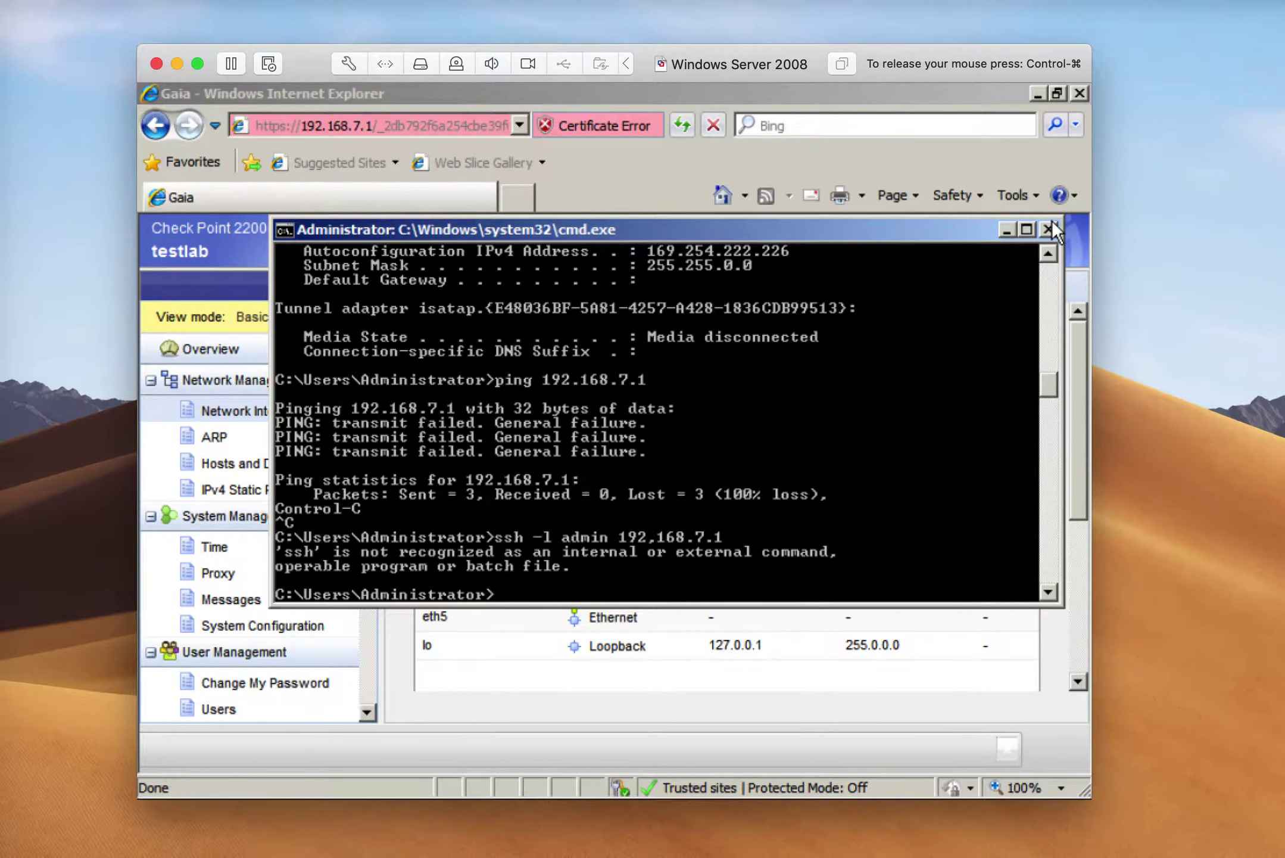
left_click(1011, 228)
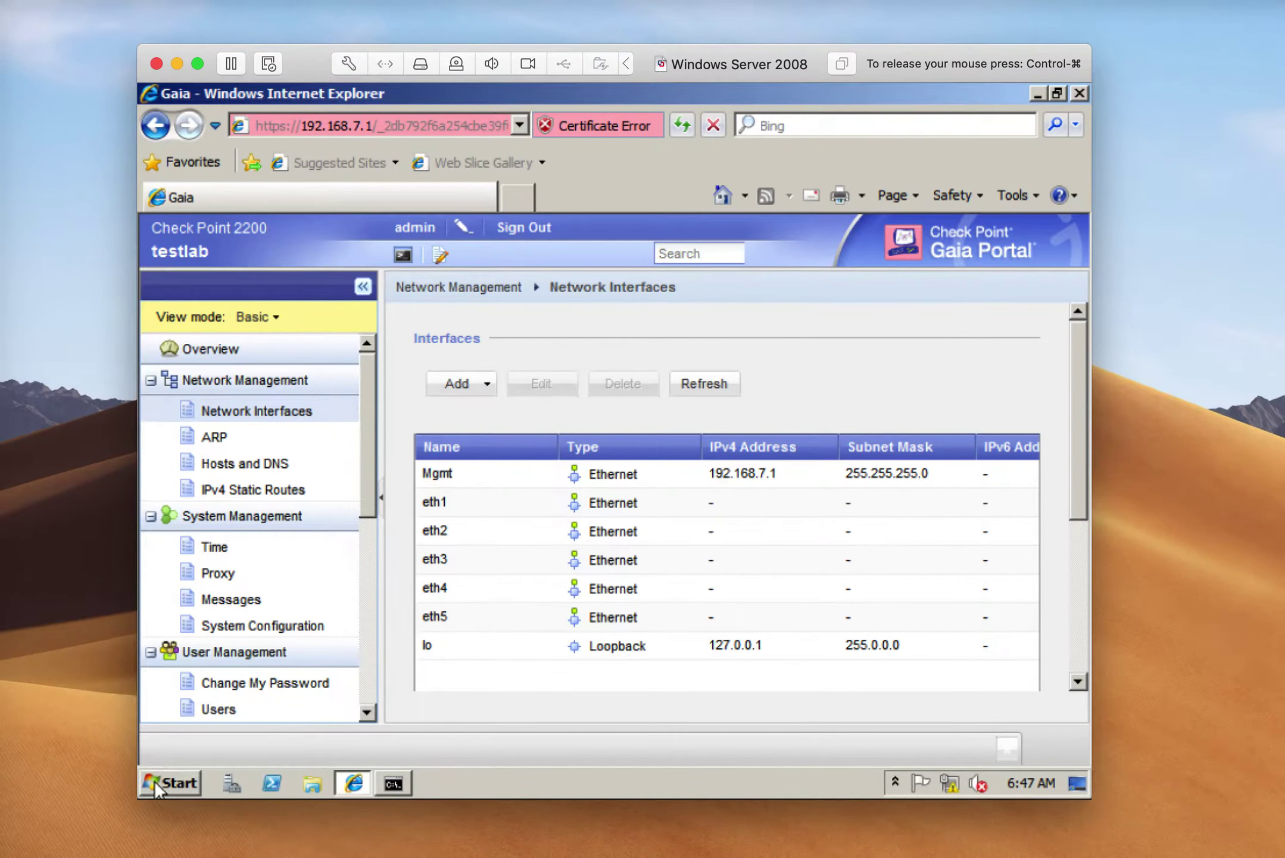
Set the VM network adapter to Share with my Mac and launch Internet Explorer
left_click(156, 782)
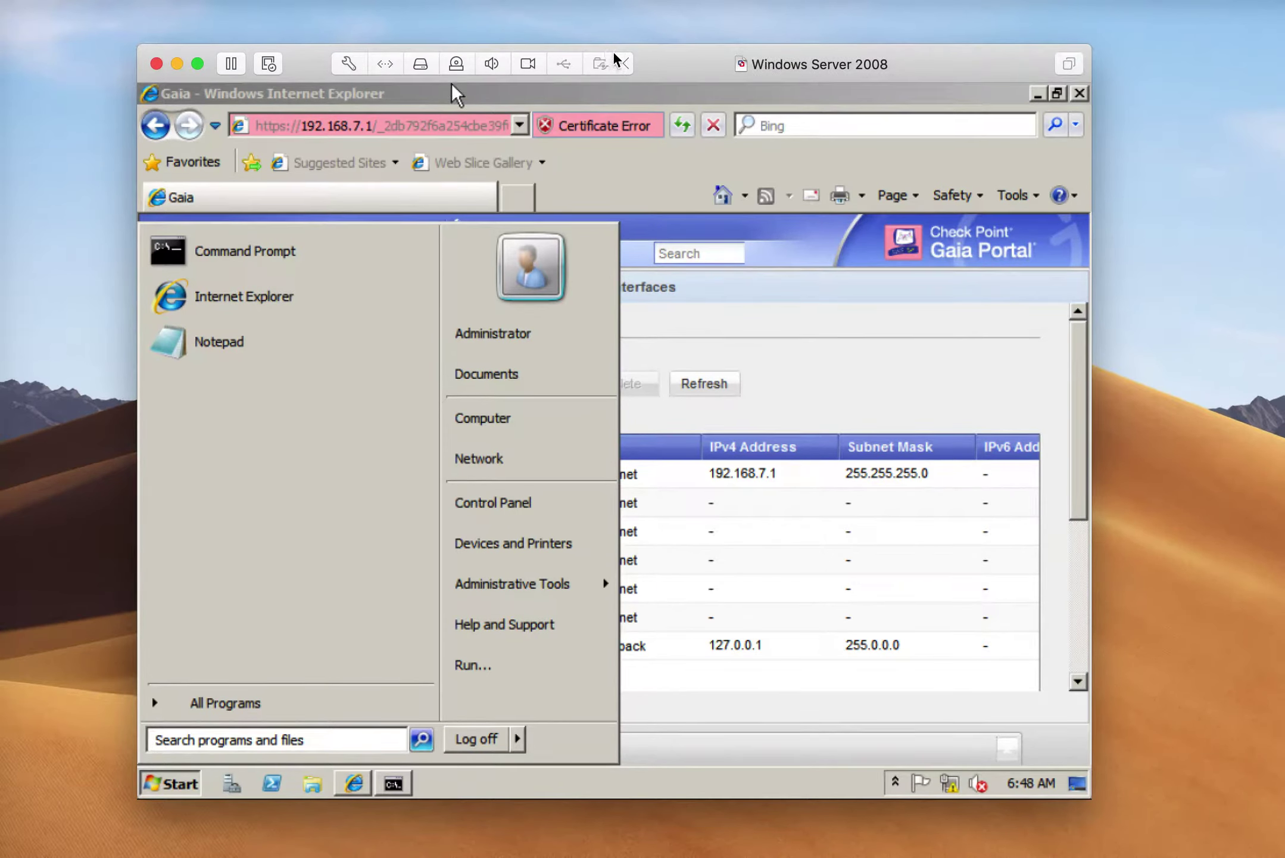
left_click(387, 64)
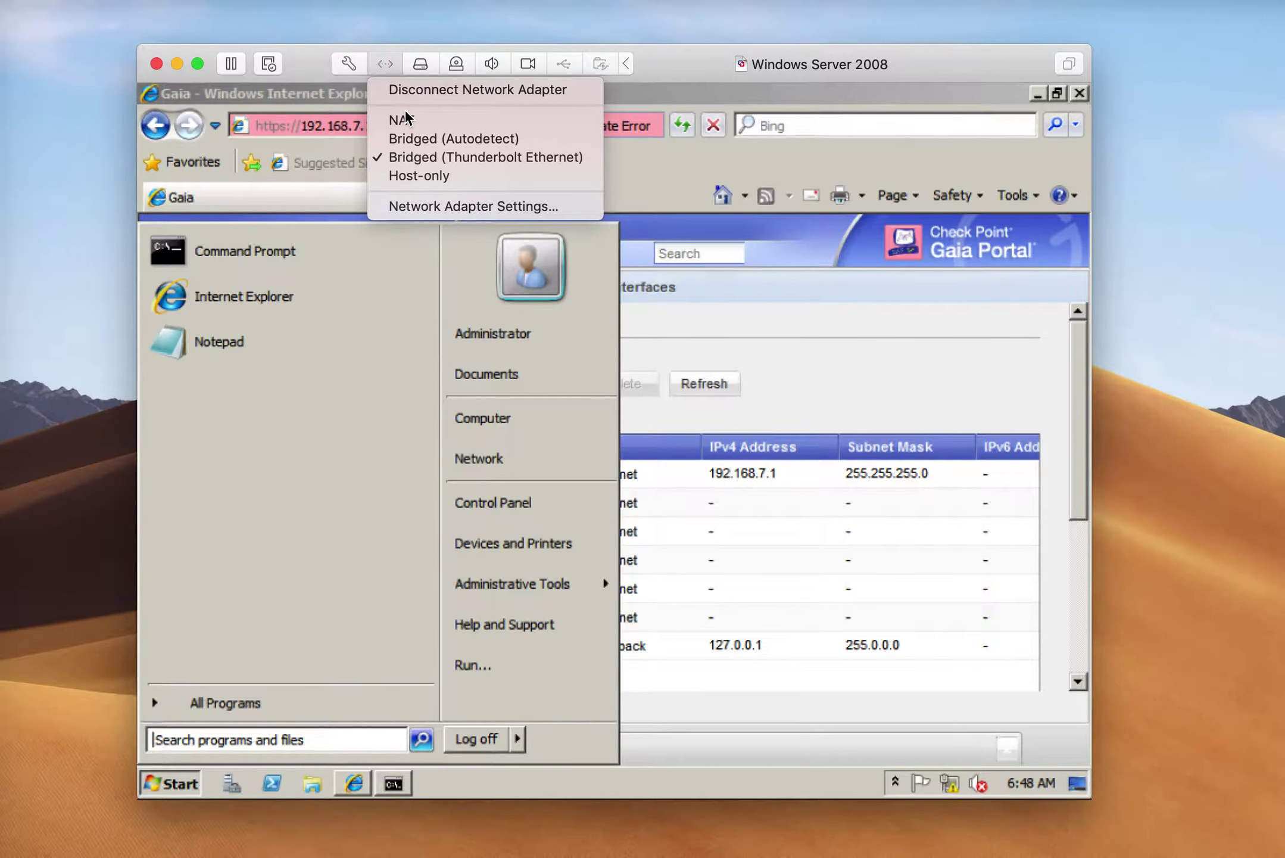
left_click(407, 210)
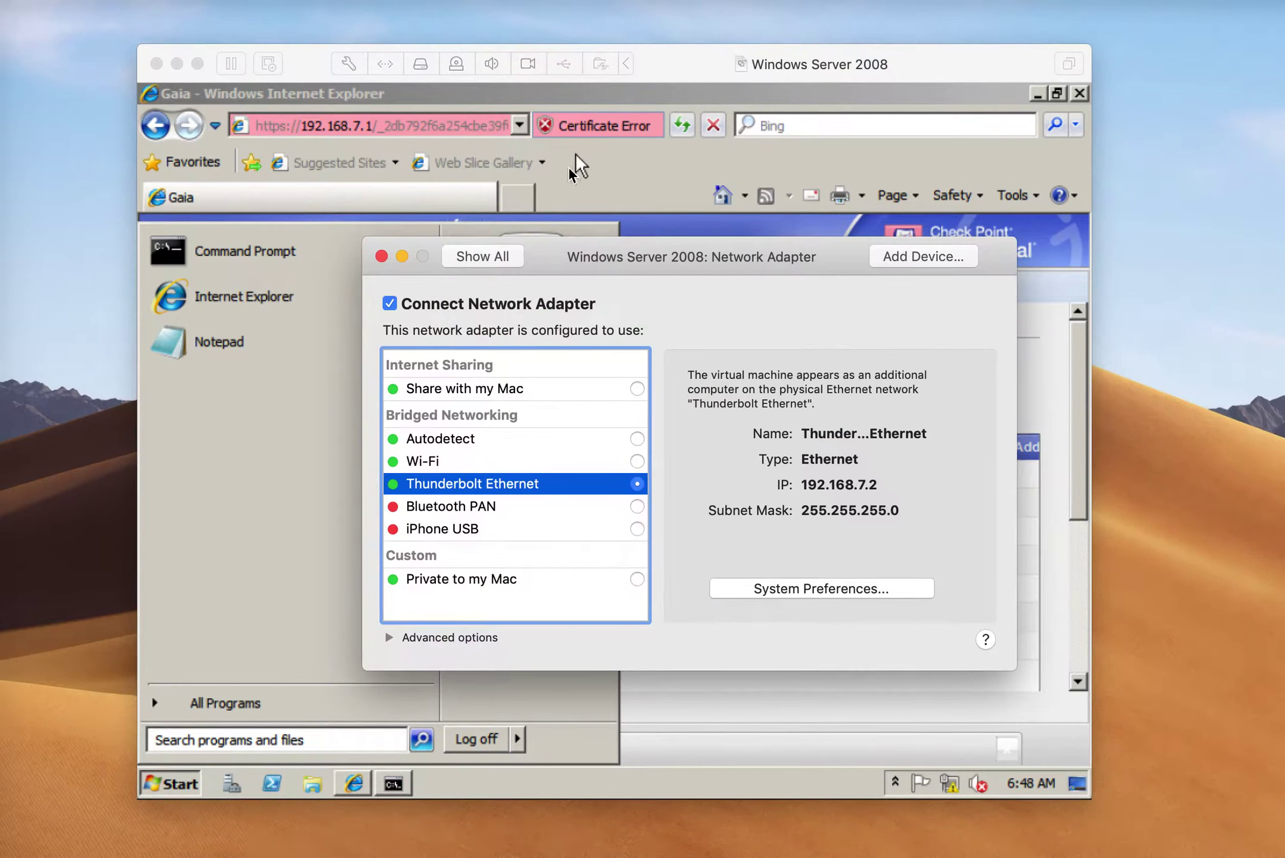
left_click(637, 388)
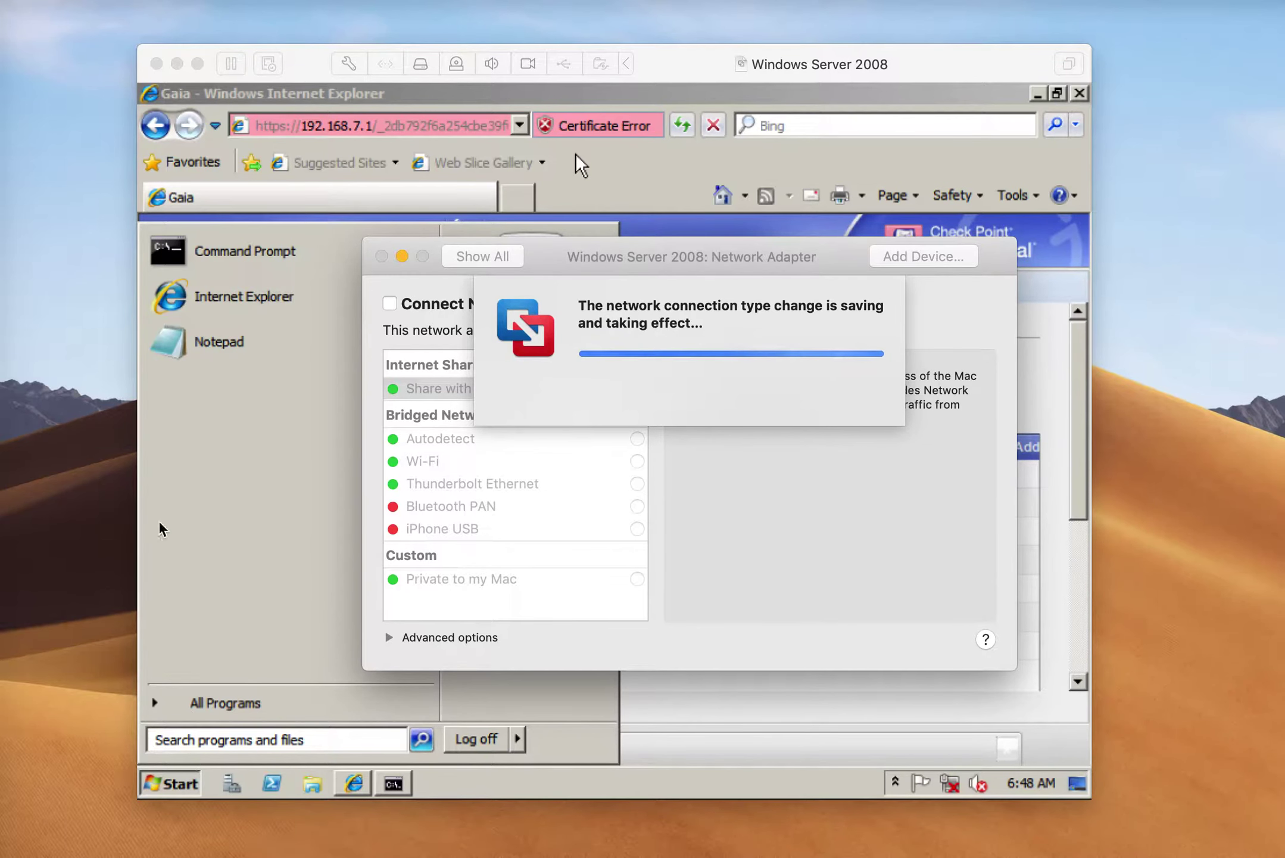
left_click(575, 154)
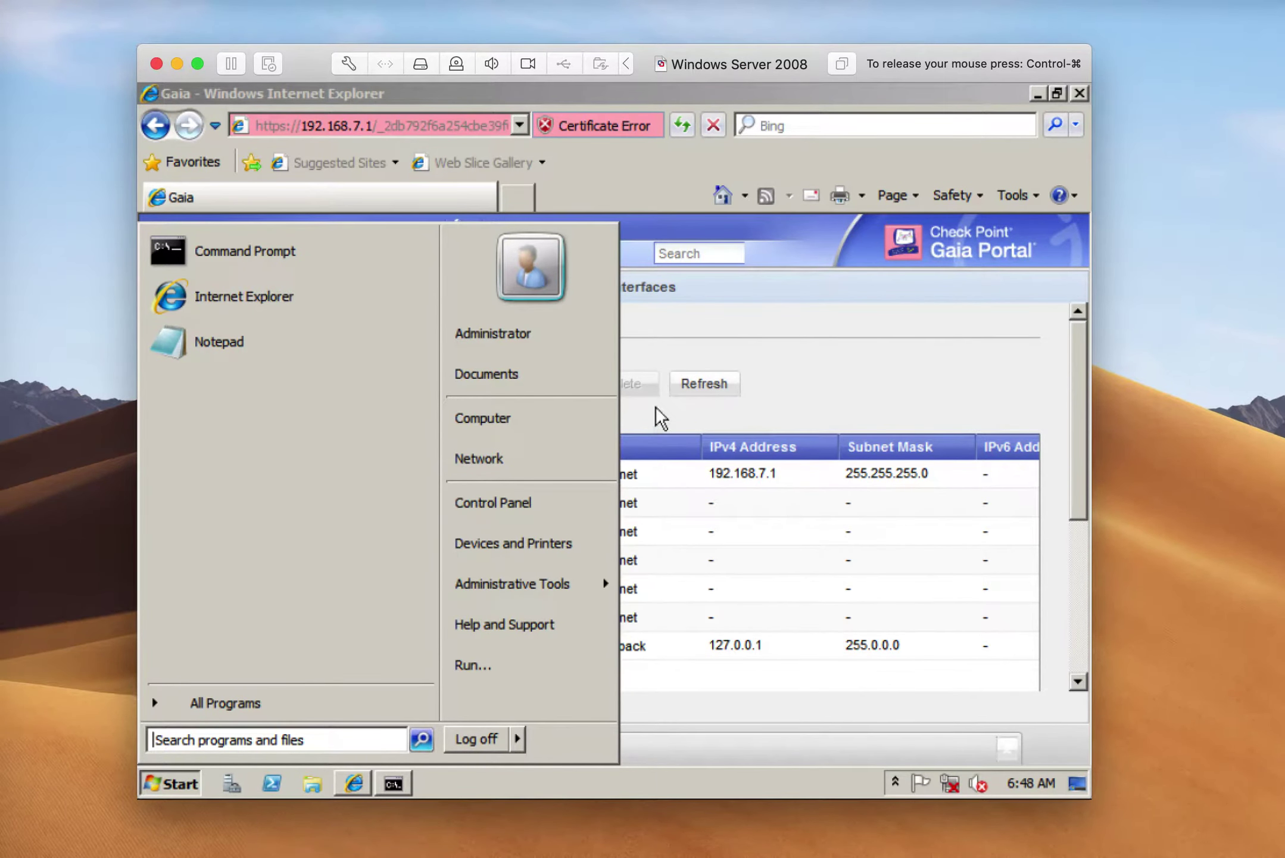
left_click(274, 309)
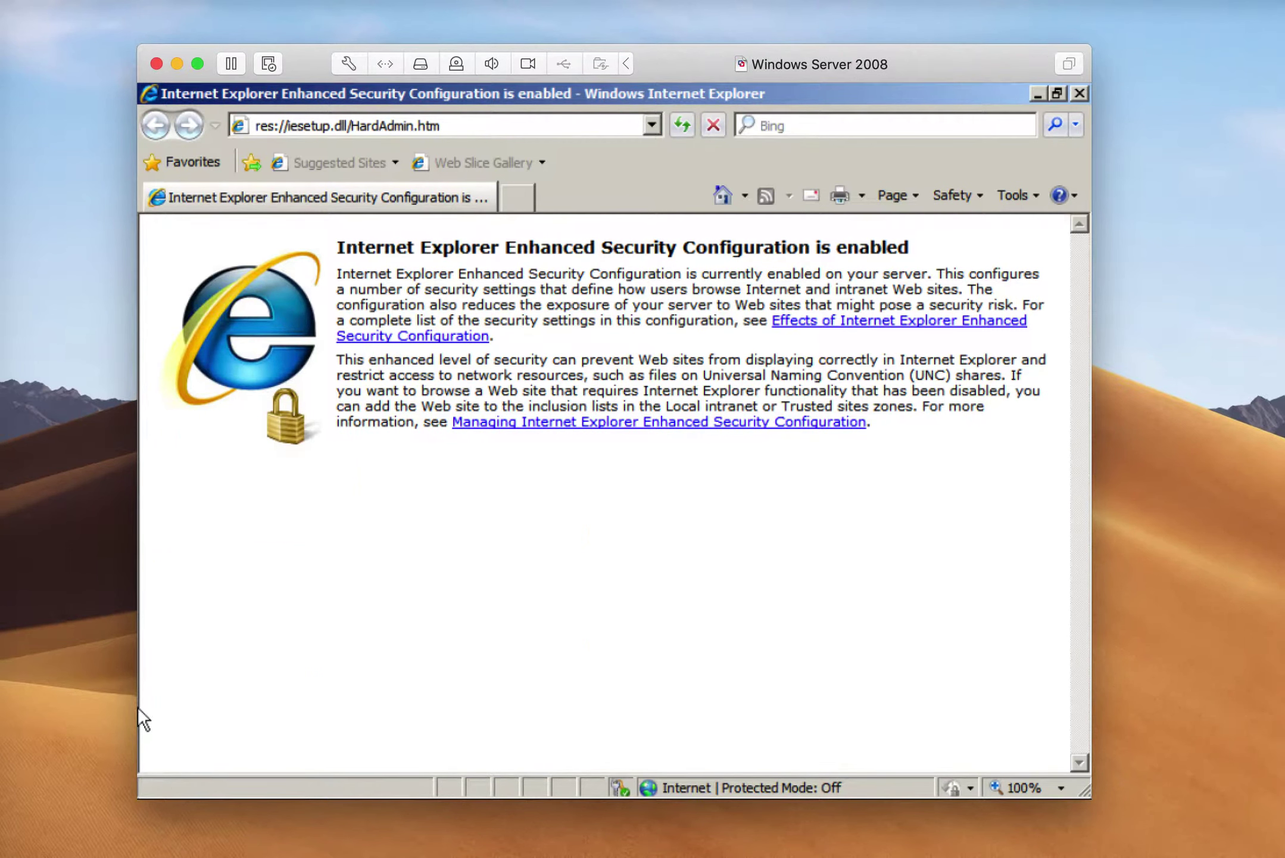
Try google.com in IE and check the tray network status: unidentified network, no Internet
mouse_move(146, 796)
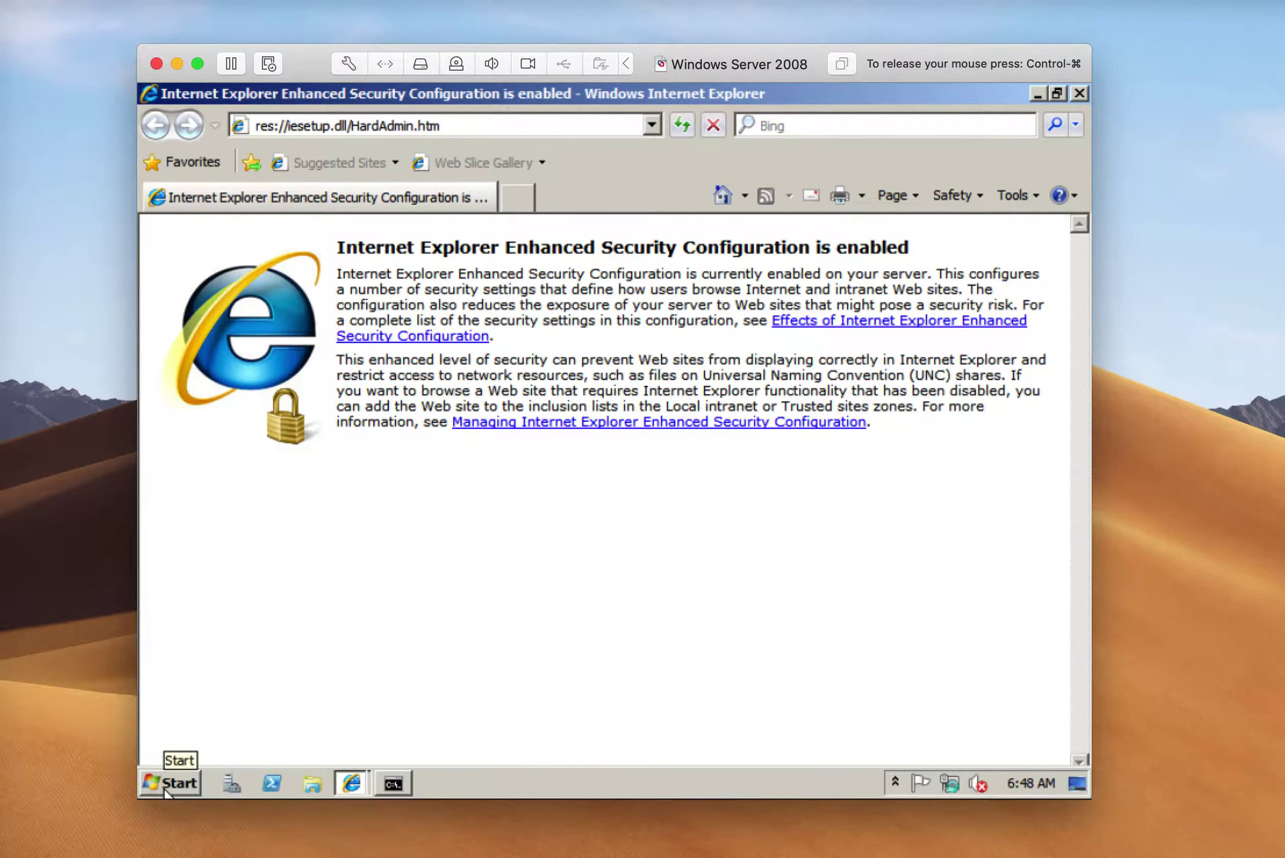
left_click(455, 130)
type("google.com")
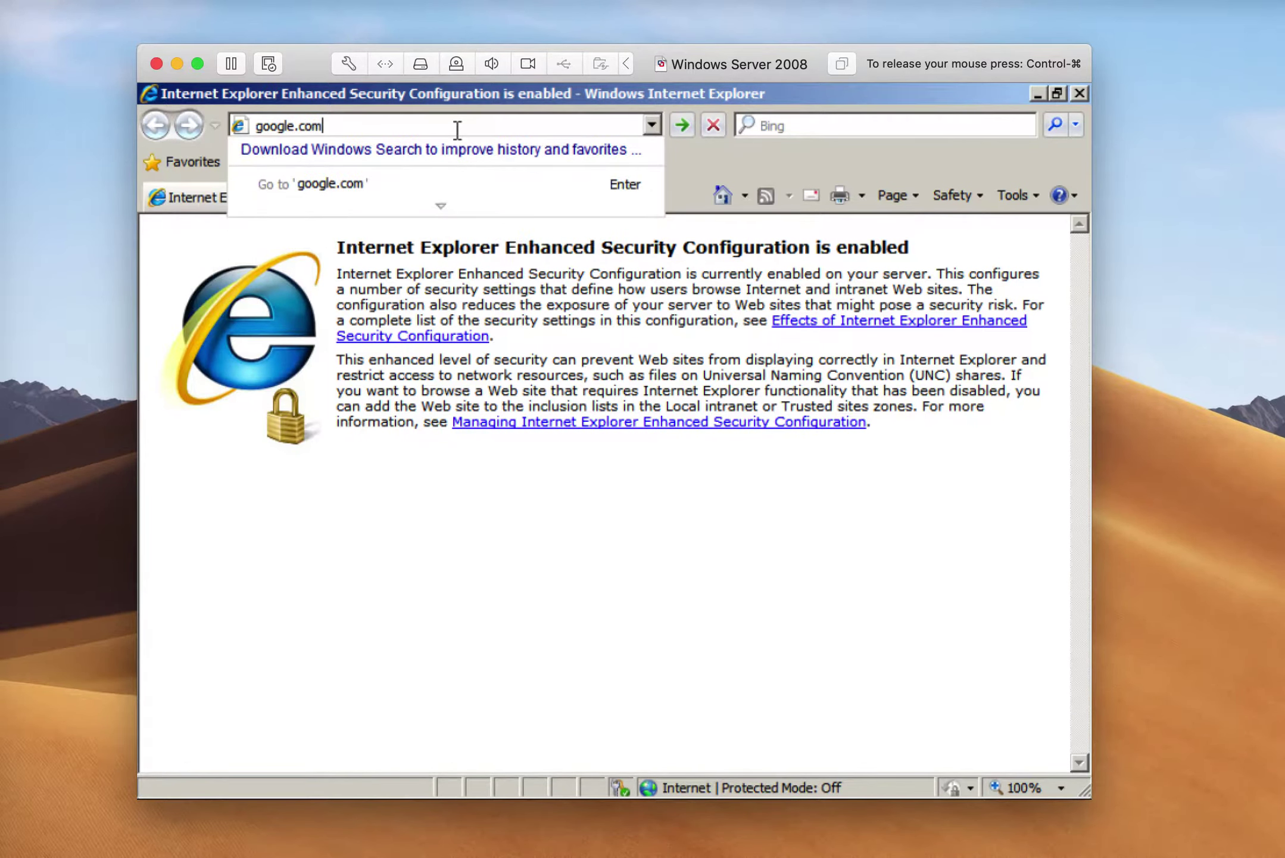
key("Return")
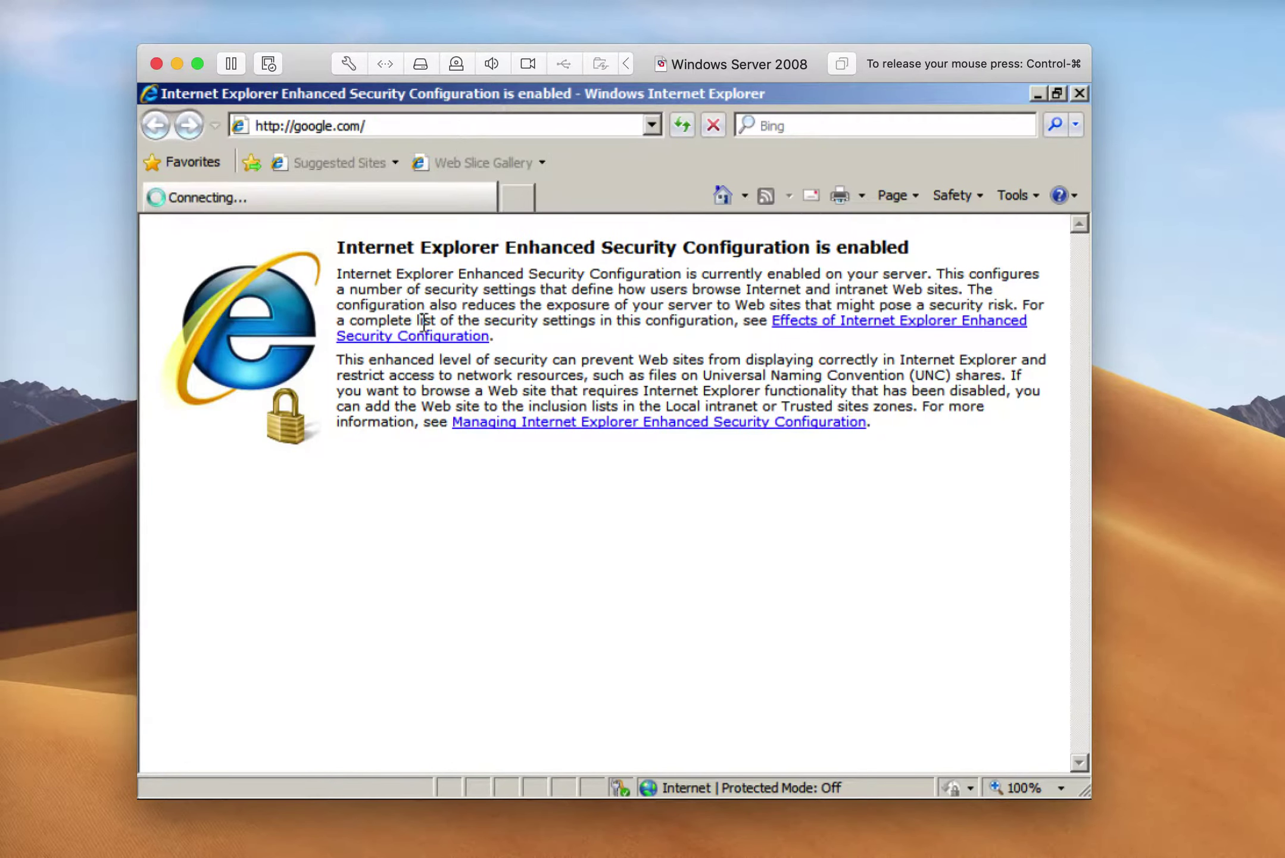
left_click(176, 632)
left_click(166, 782)
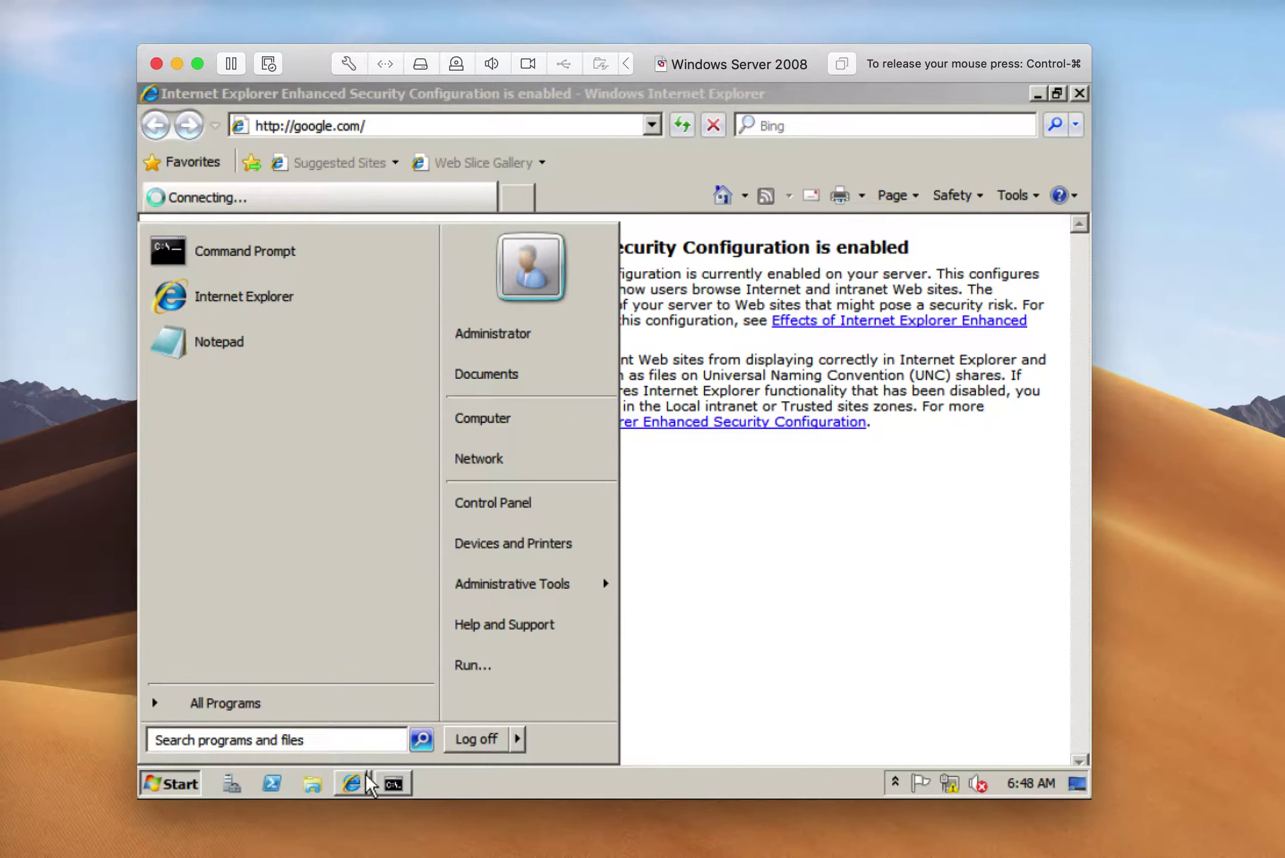
left_click(954, 787)
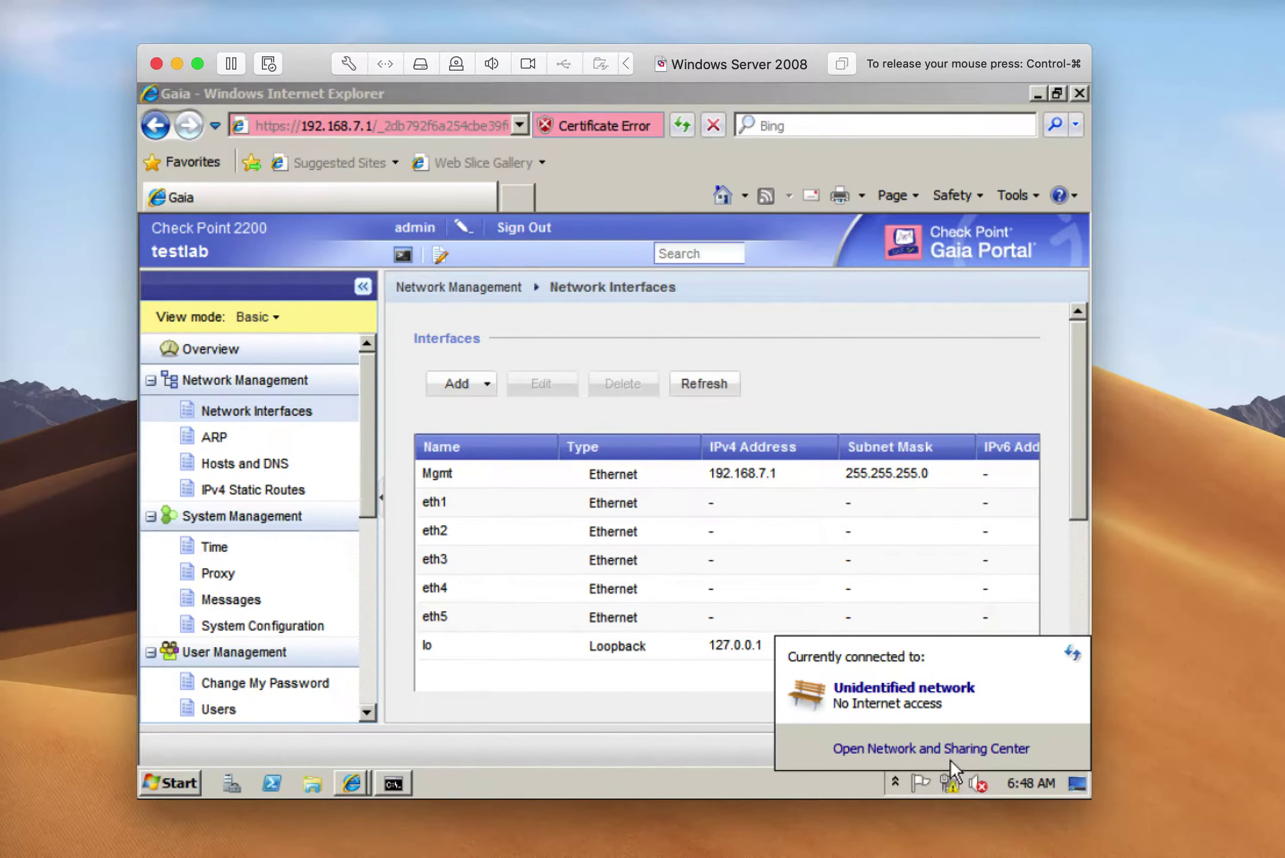
Open Network and Sharing Center and confirm the VM adapter stays on Share with my Mac
left_click(950, 755)
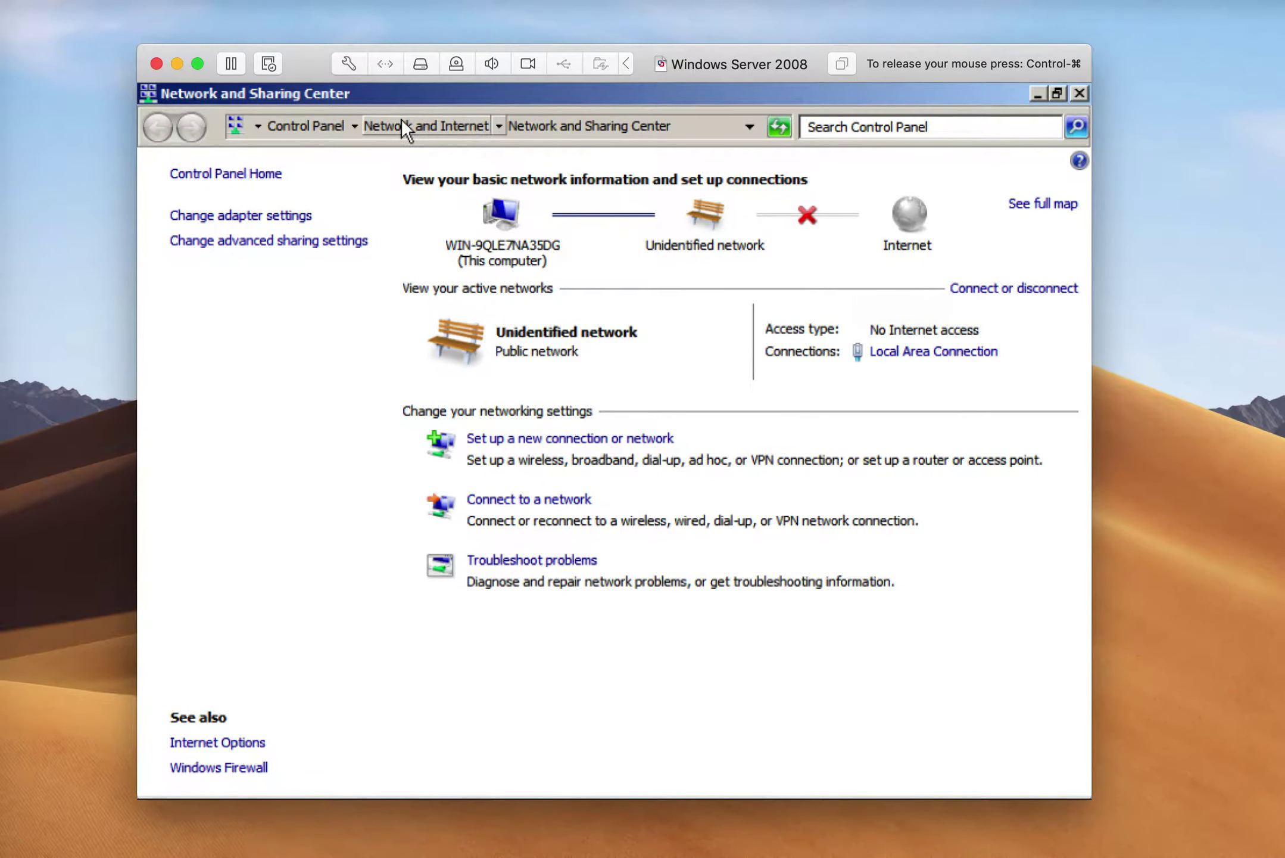
left_click(386, 63)
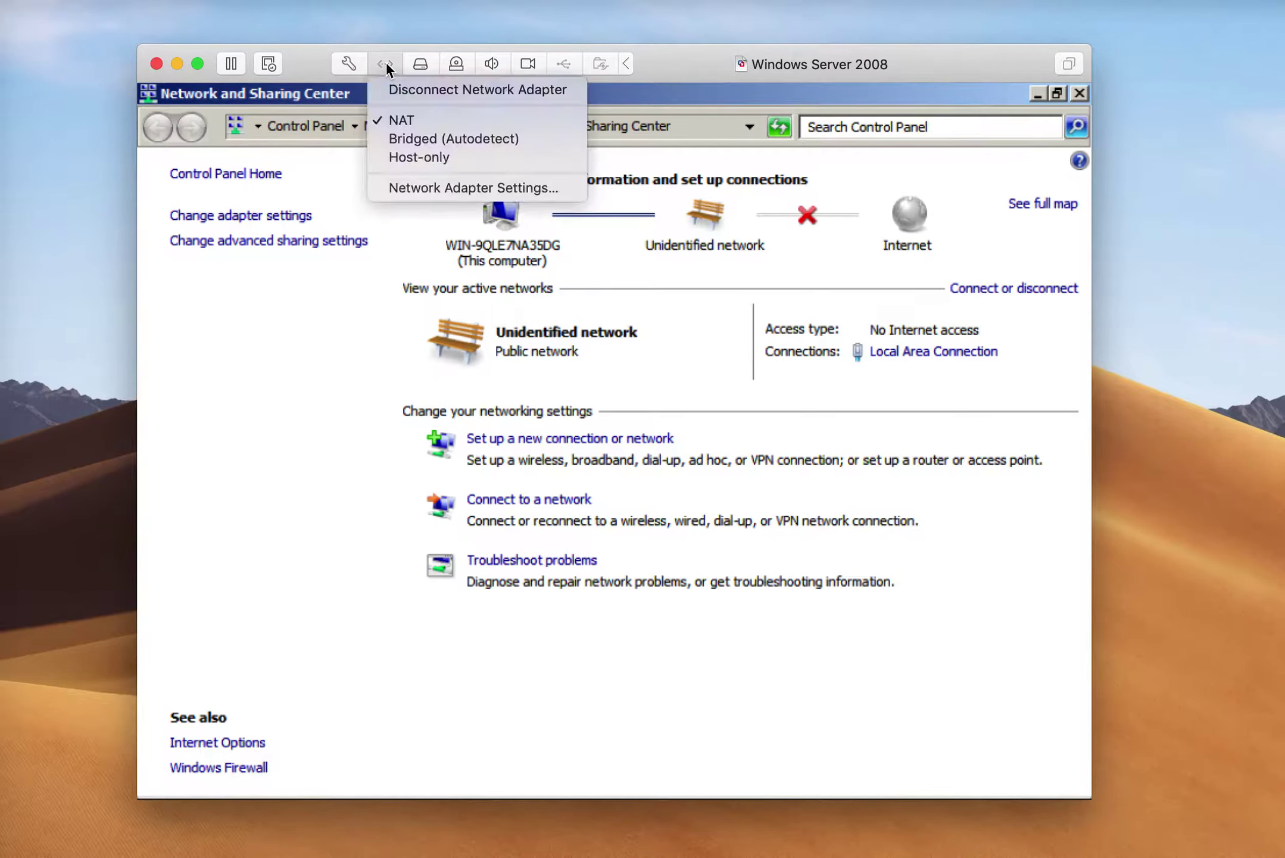
left_click(404, 187)
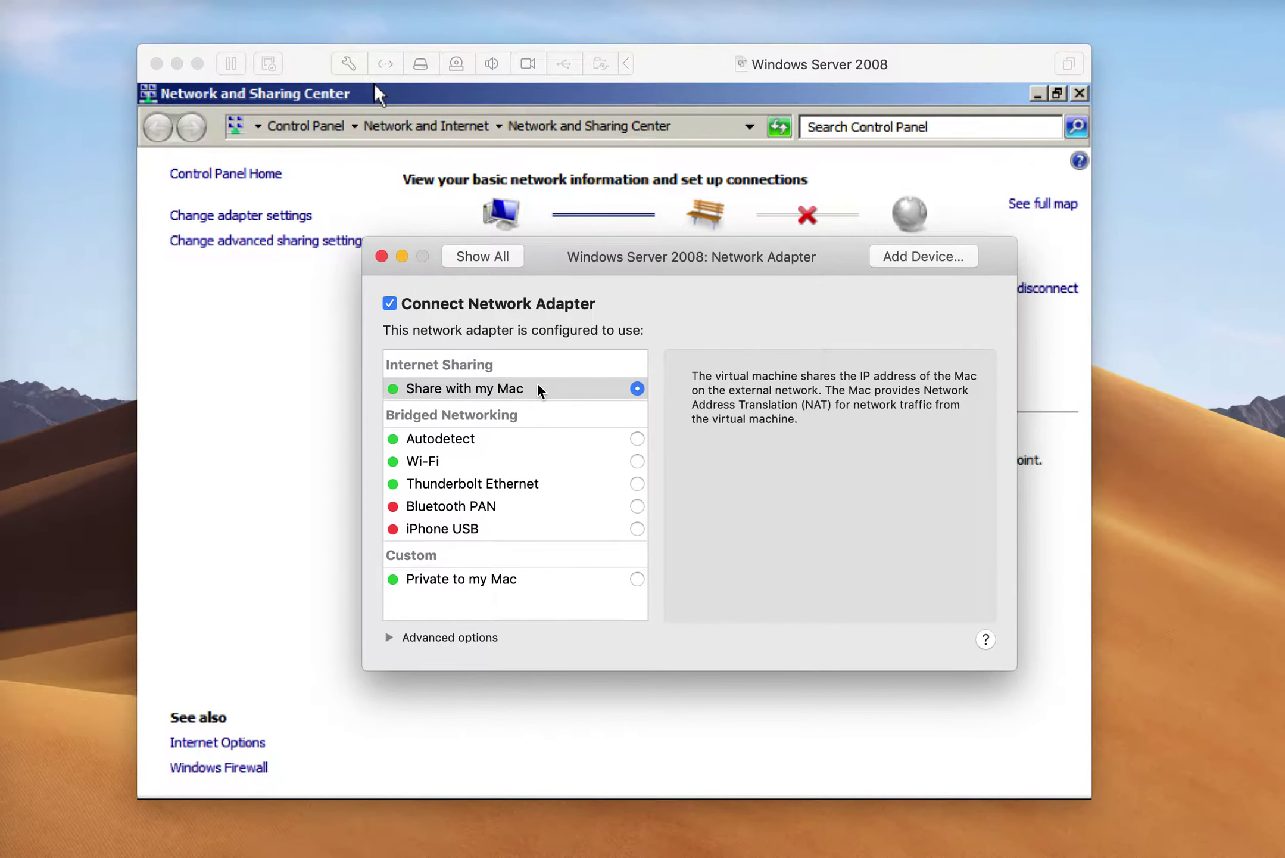
left_click(381, 256)
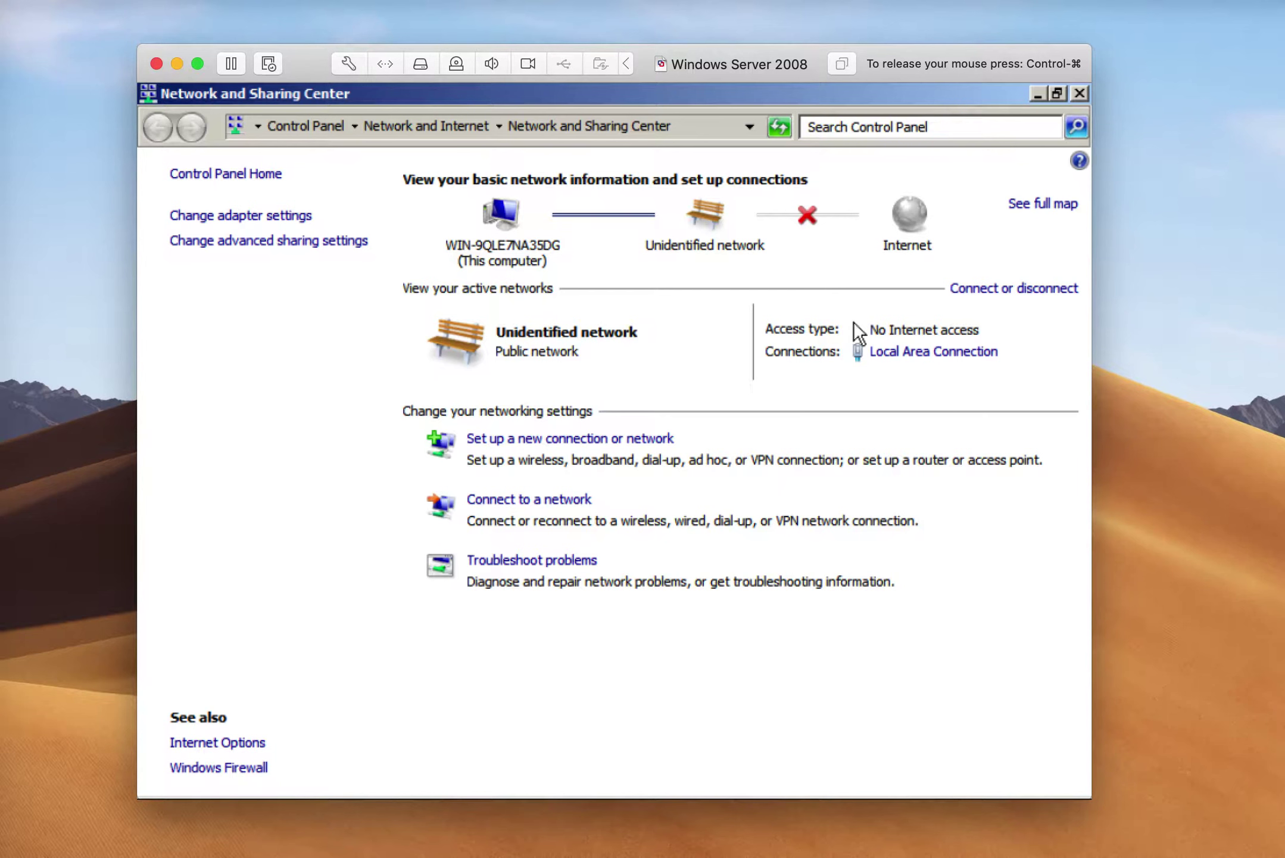
Switch the Local Area Connection's IPv4 to obtain IP and DNS addresses automatically
left_click(930, 351)
left_click(467, 413)
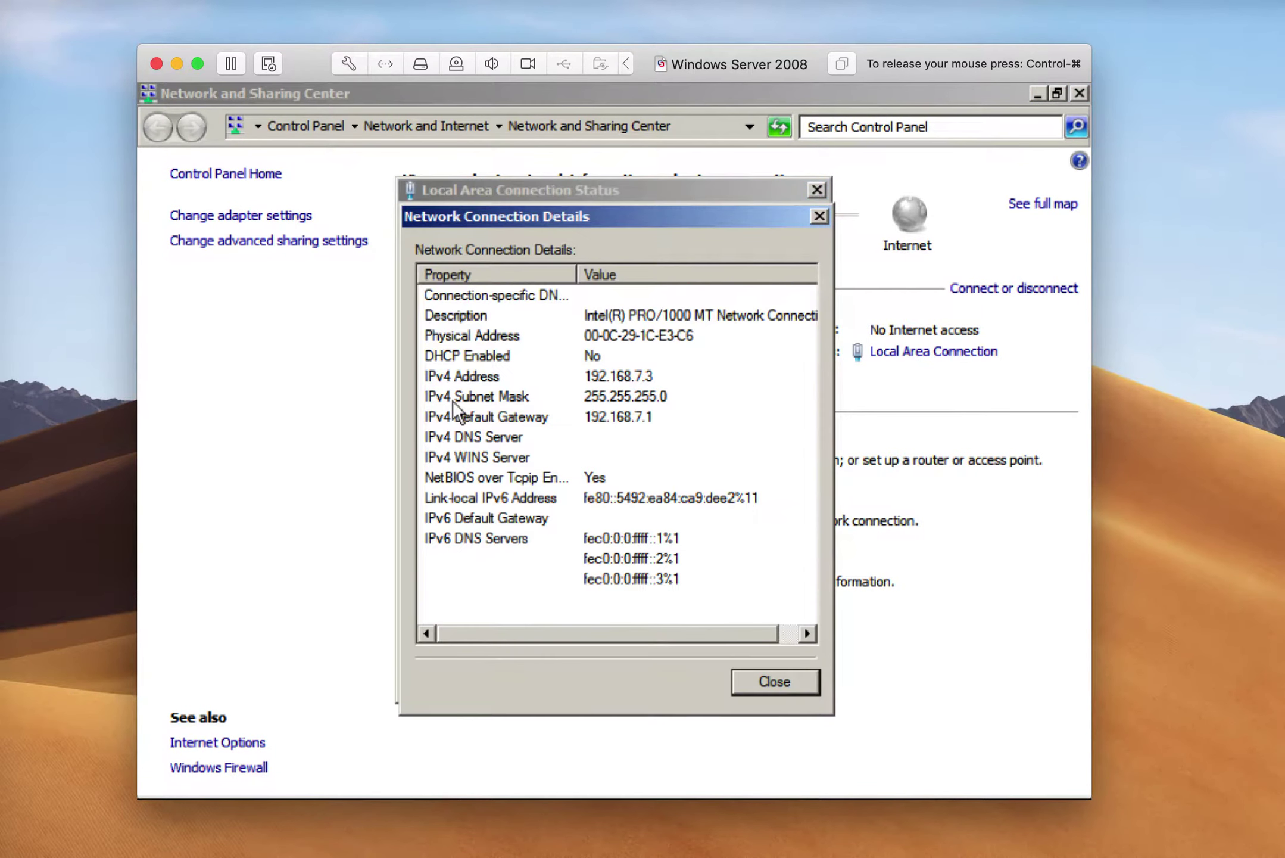
left_click(776, 680)
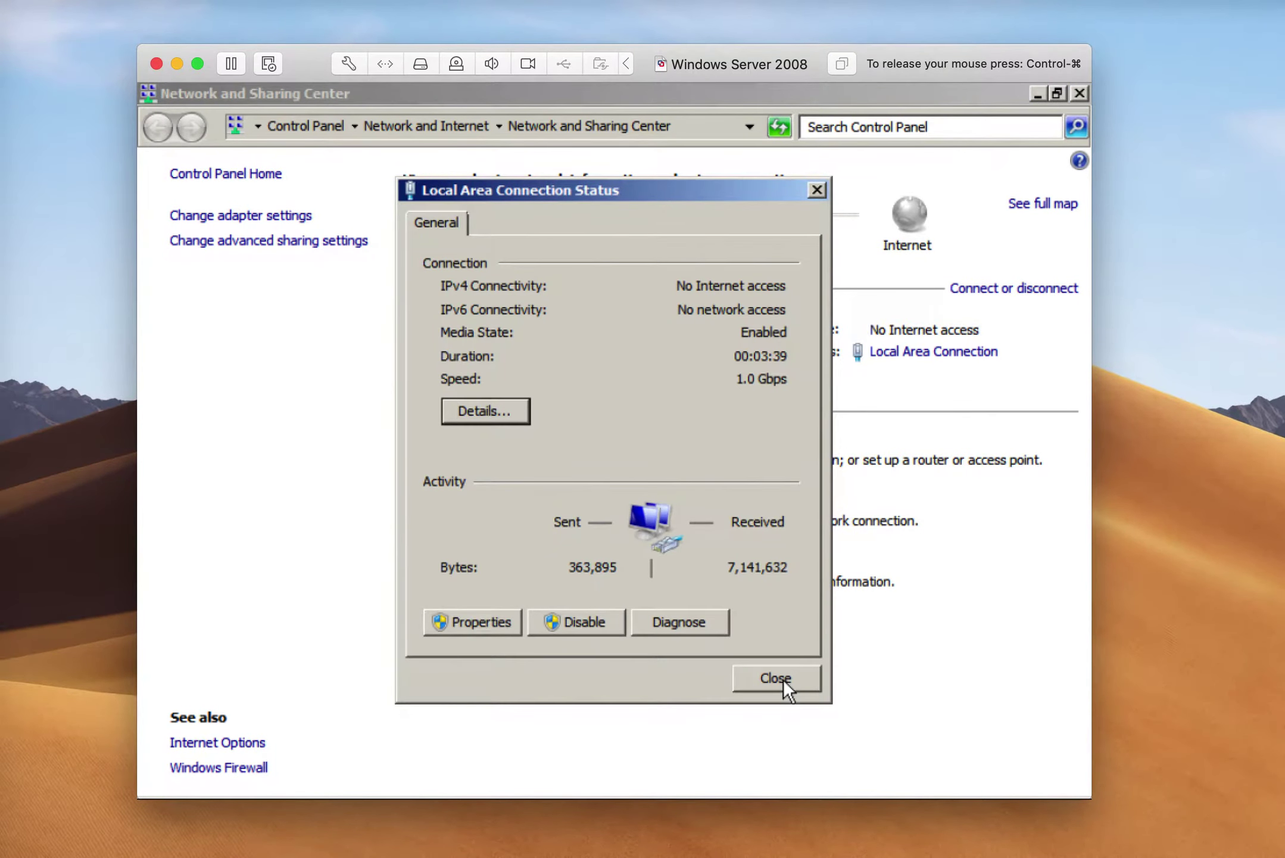
left_click(458, 623)
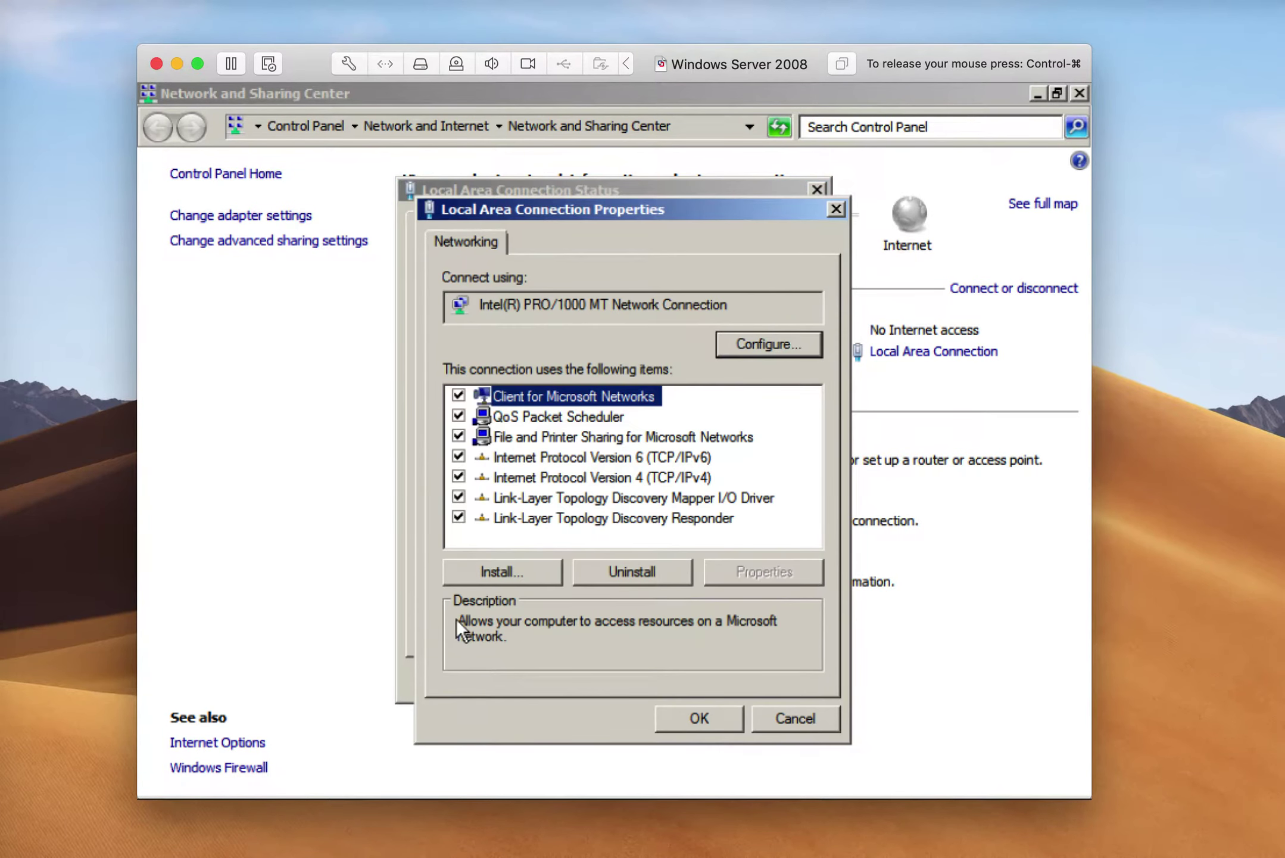
double_click(646, 482)
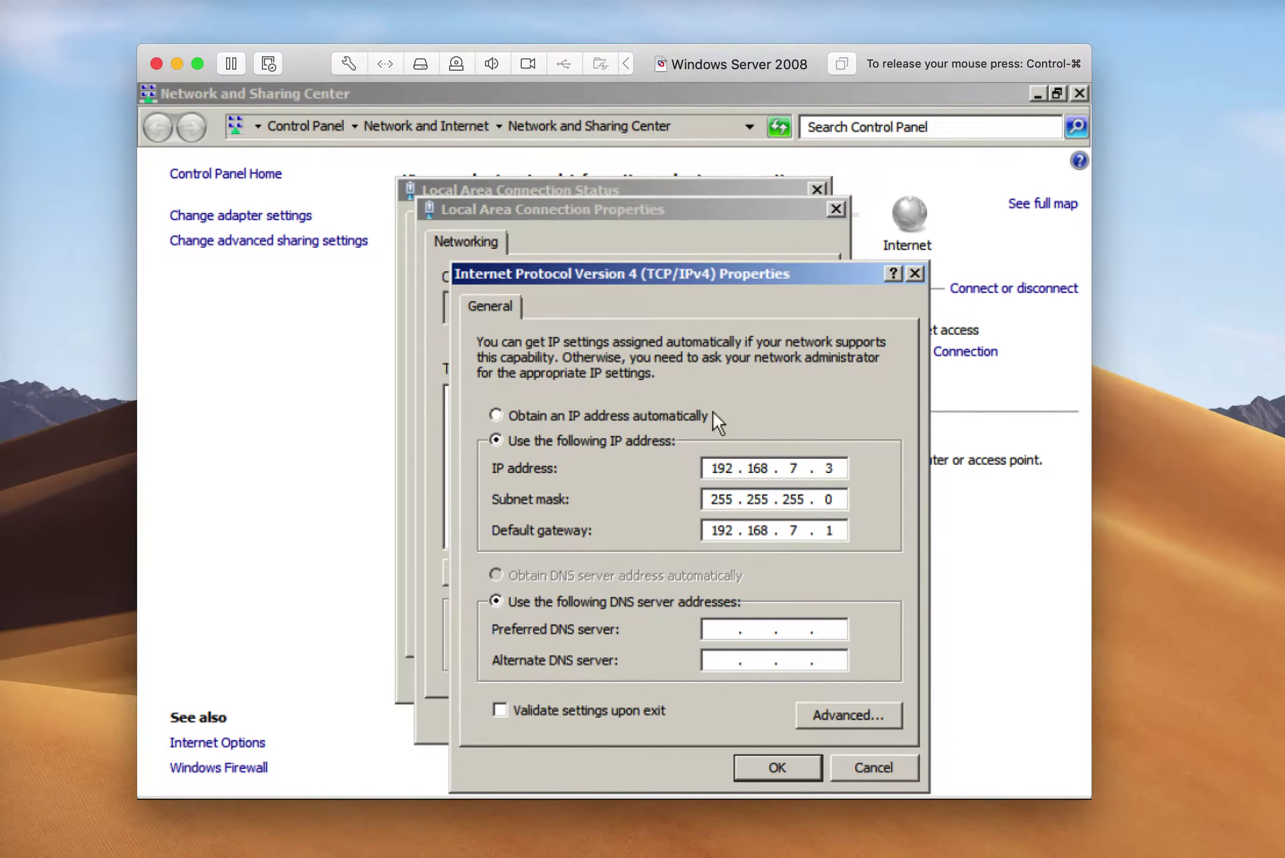
left_click(539, 415)
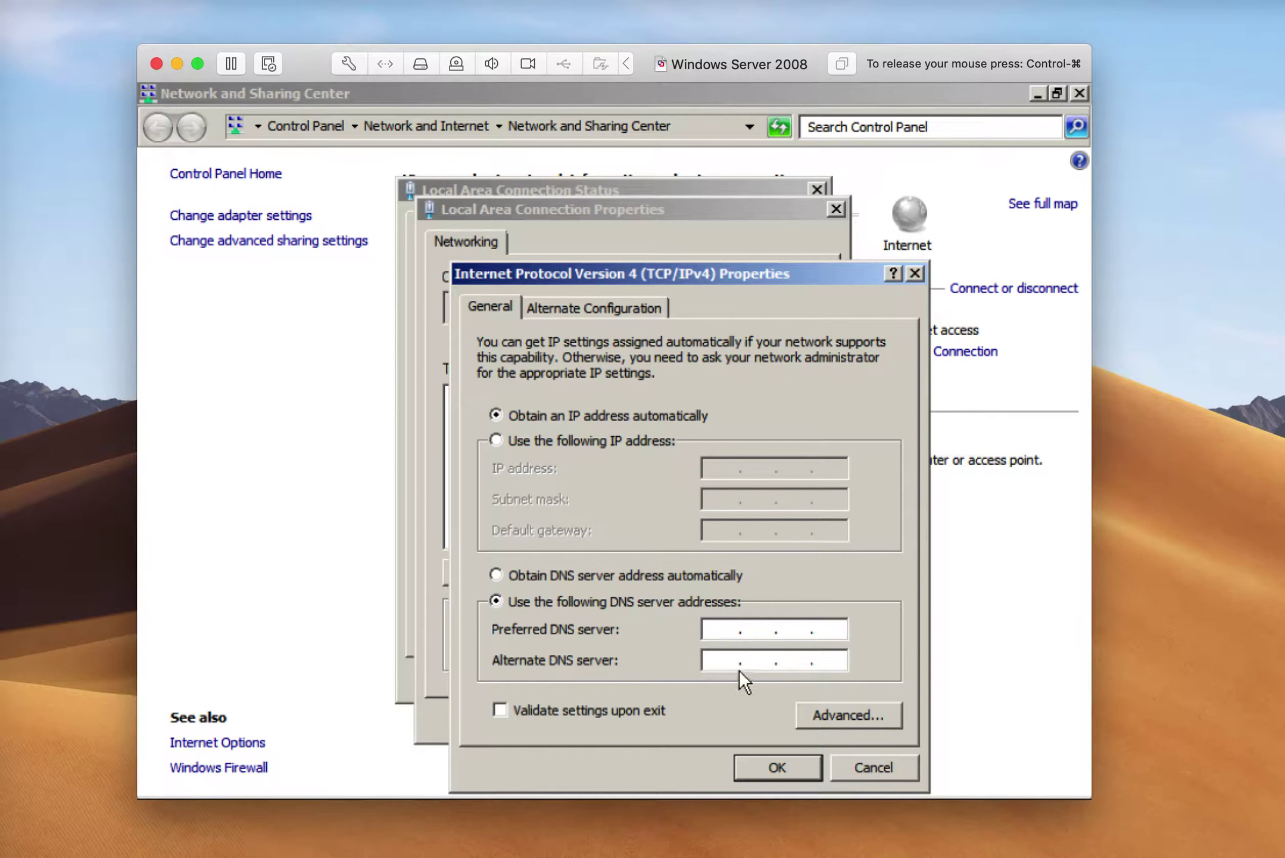
left_click(654, 570)
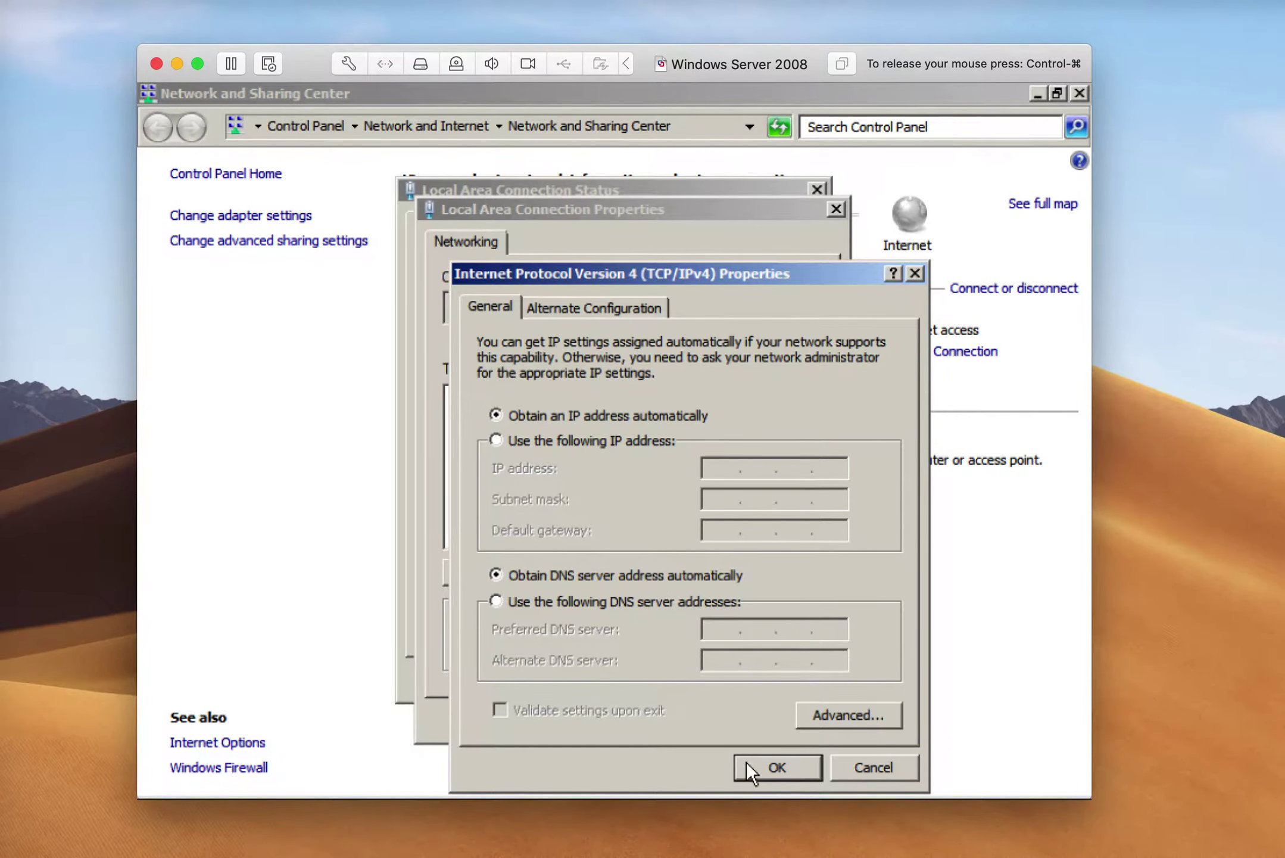
left_click(748, 764)
left_click(714, 722)
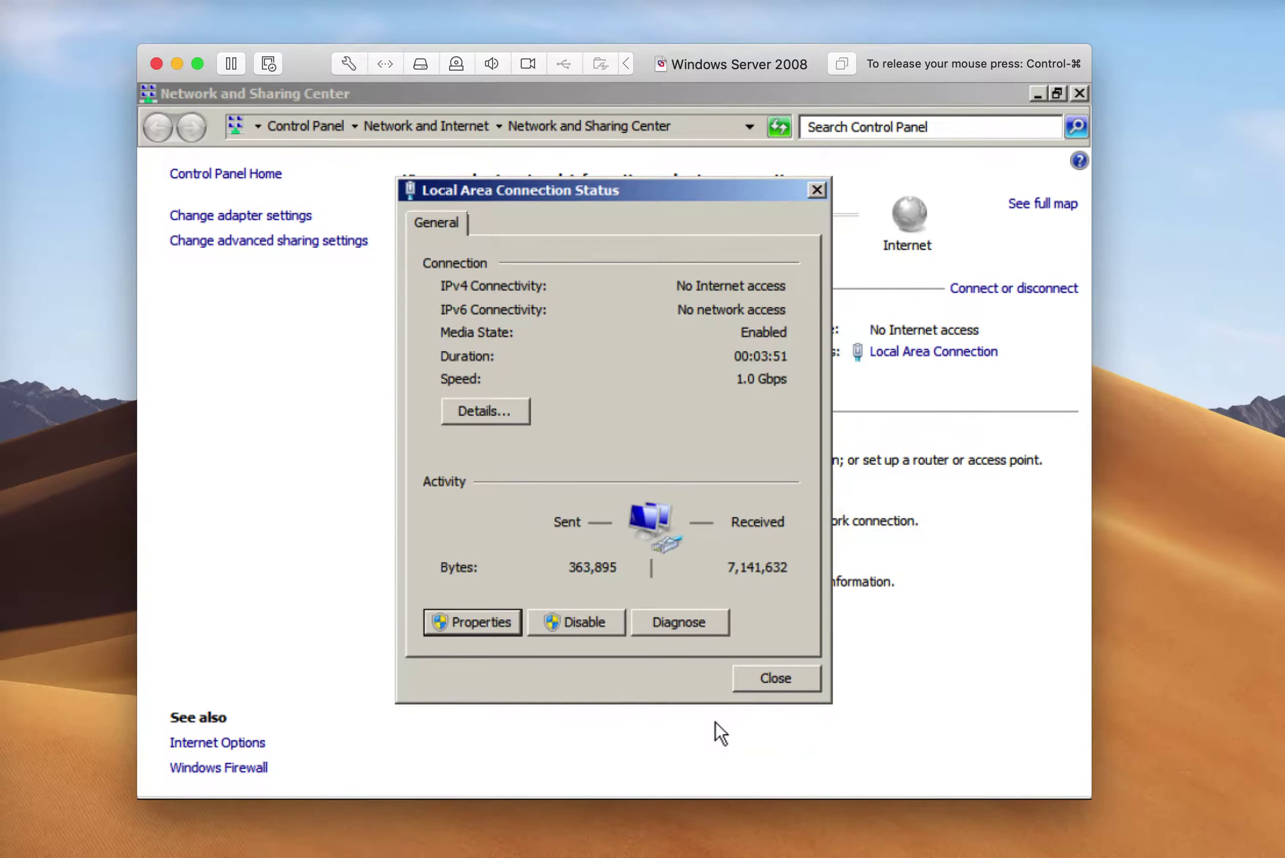
left_click(768, 678)
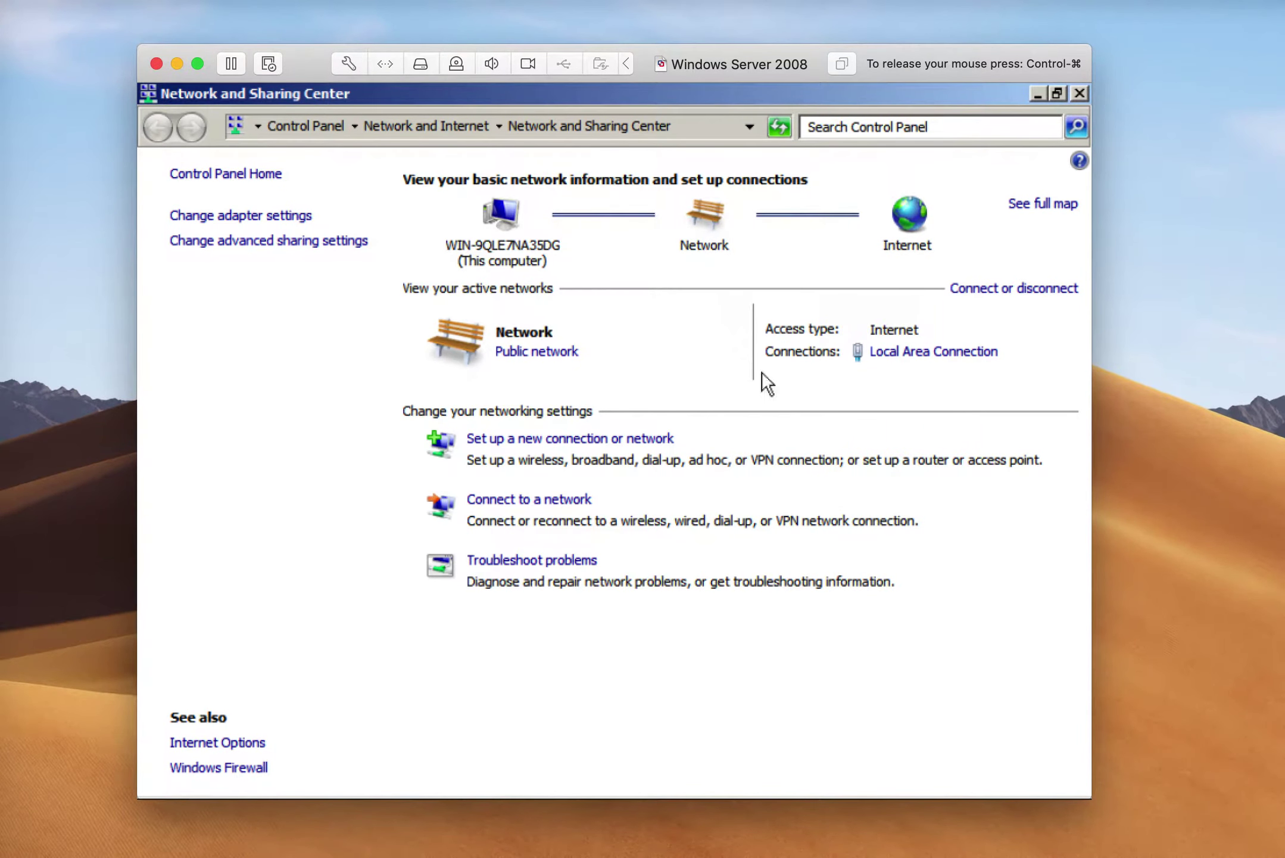
In the 'Address not valid' IE window, add about:internet to Trusted sites
mouse_move(213, 797)
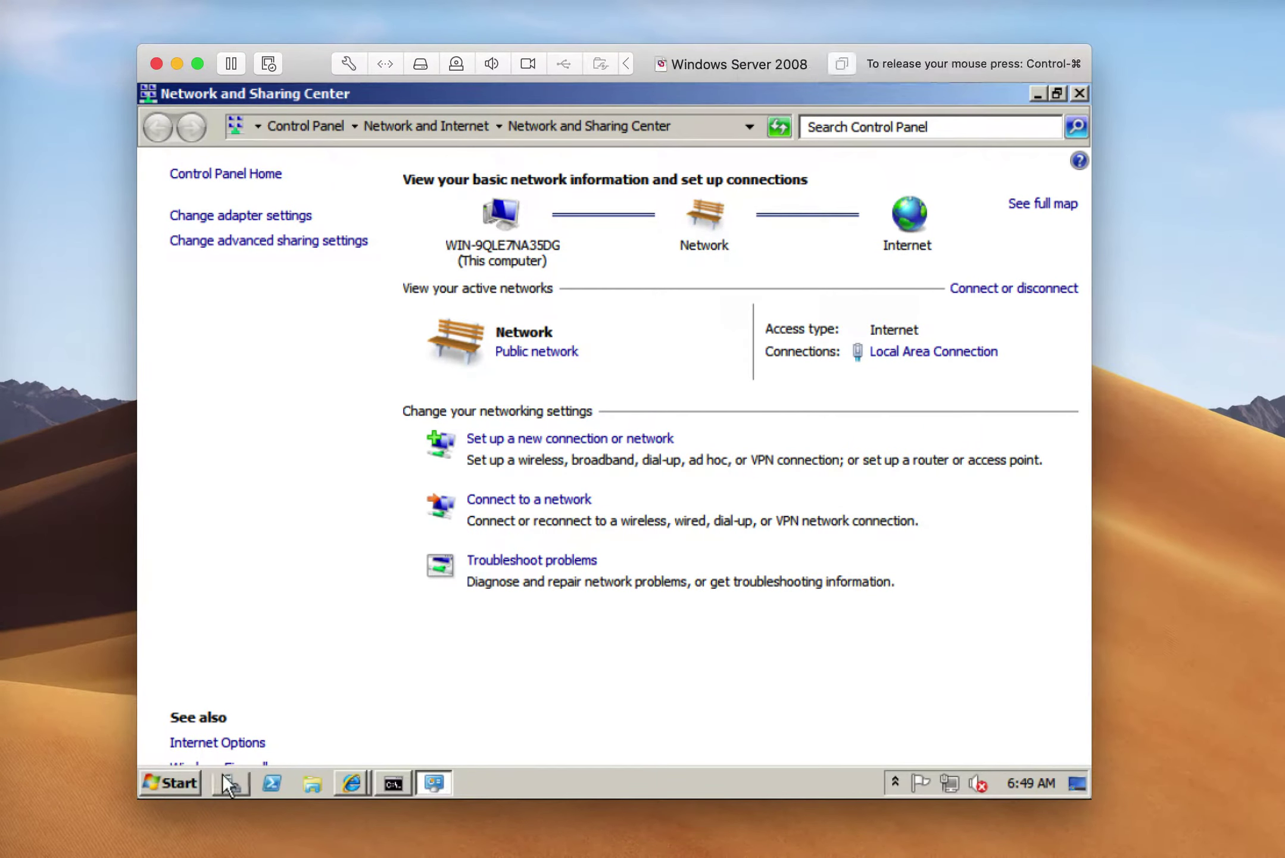
left_click(350, 782)
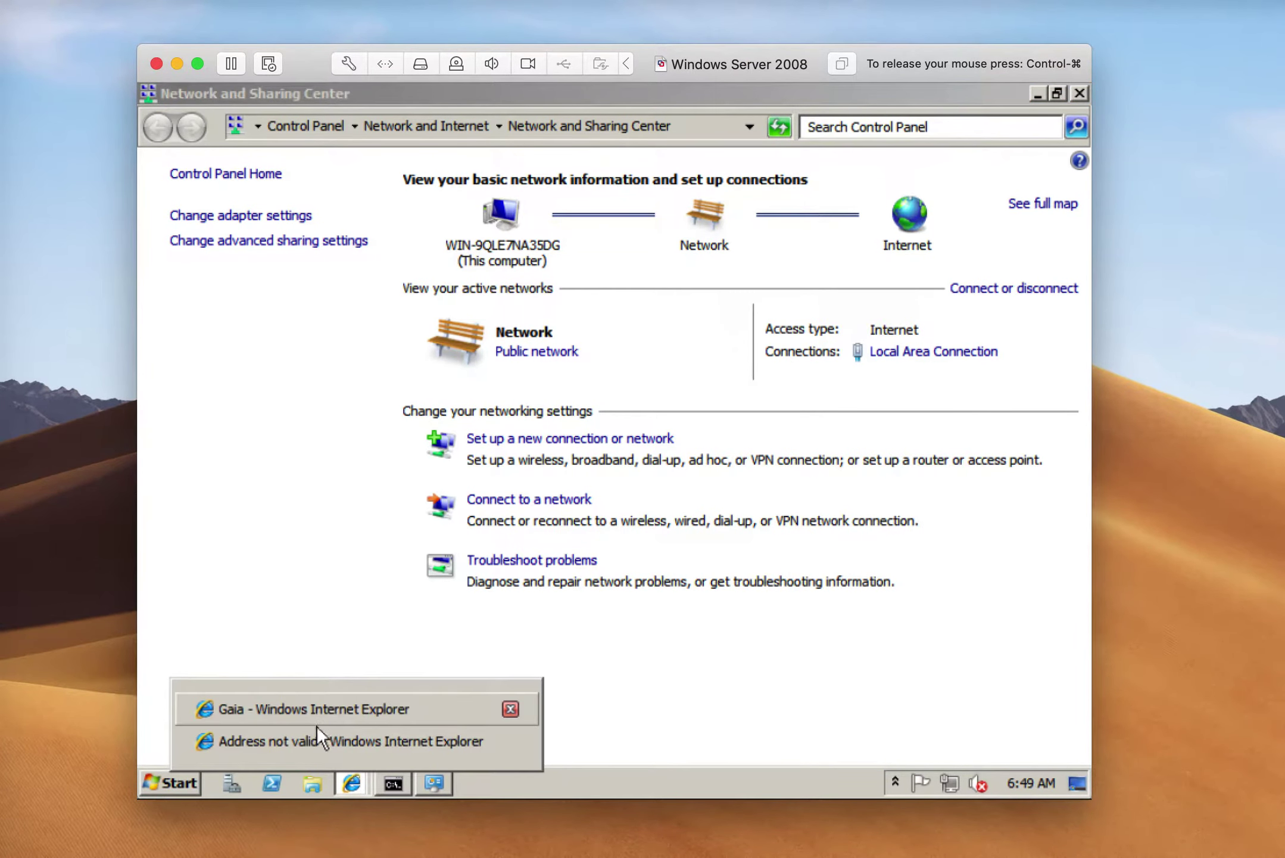
left_click(315, 741)
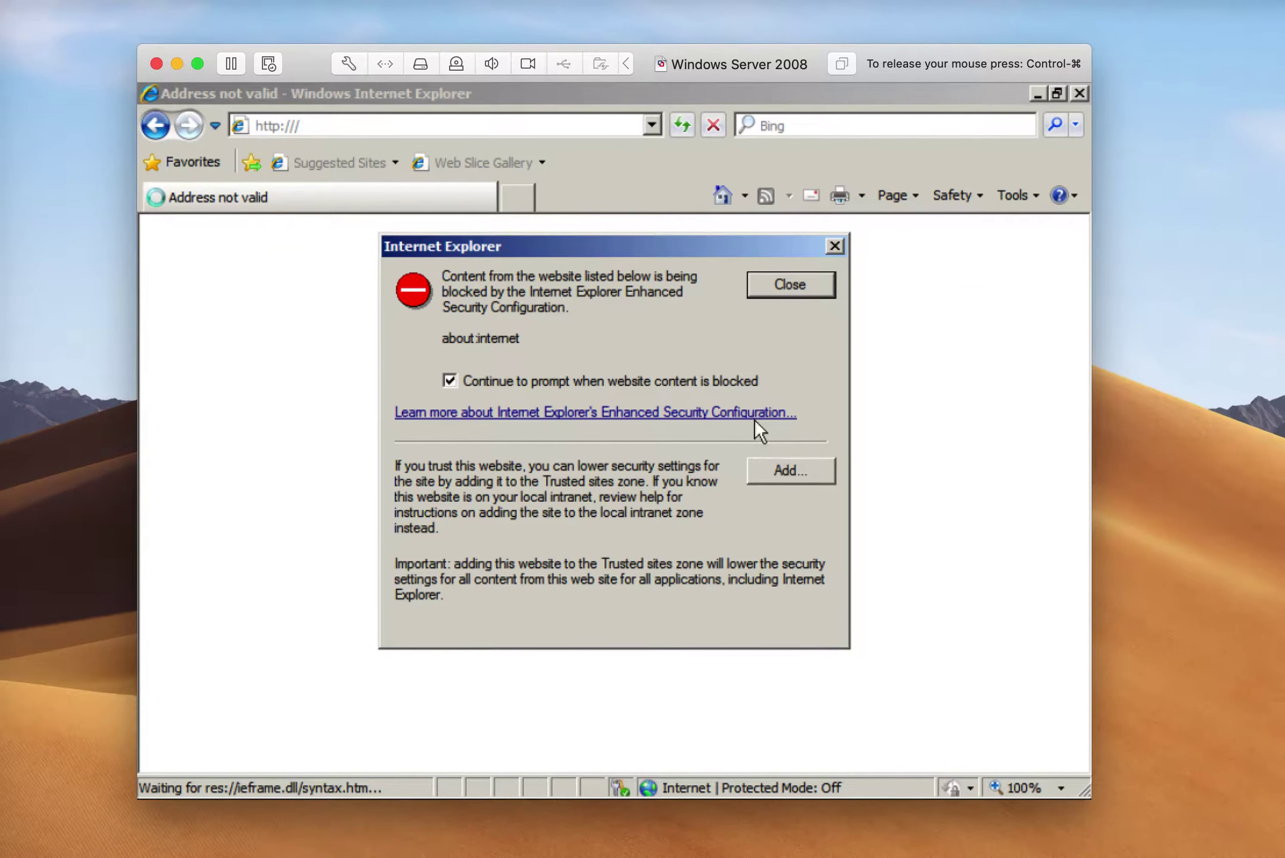
left_click(790, 473)
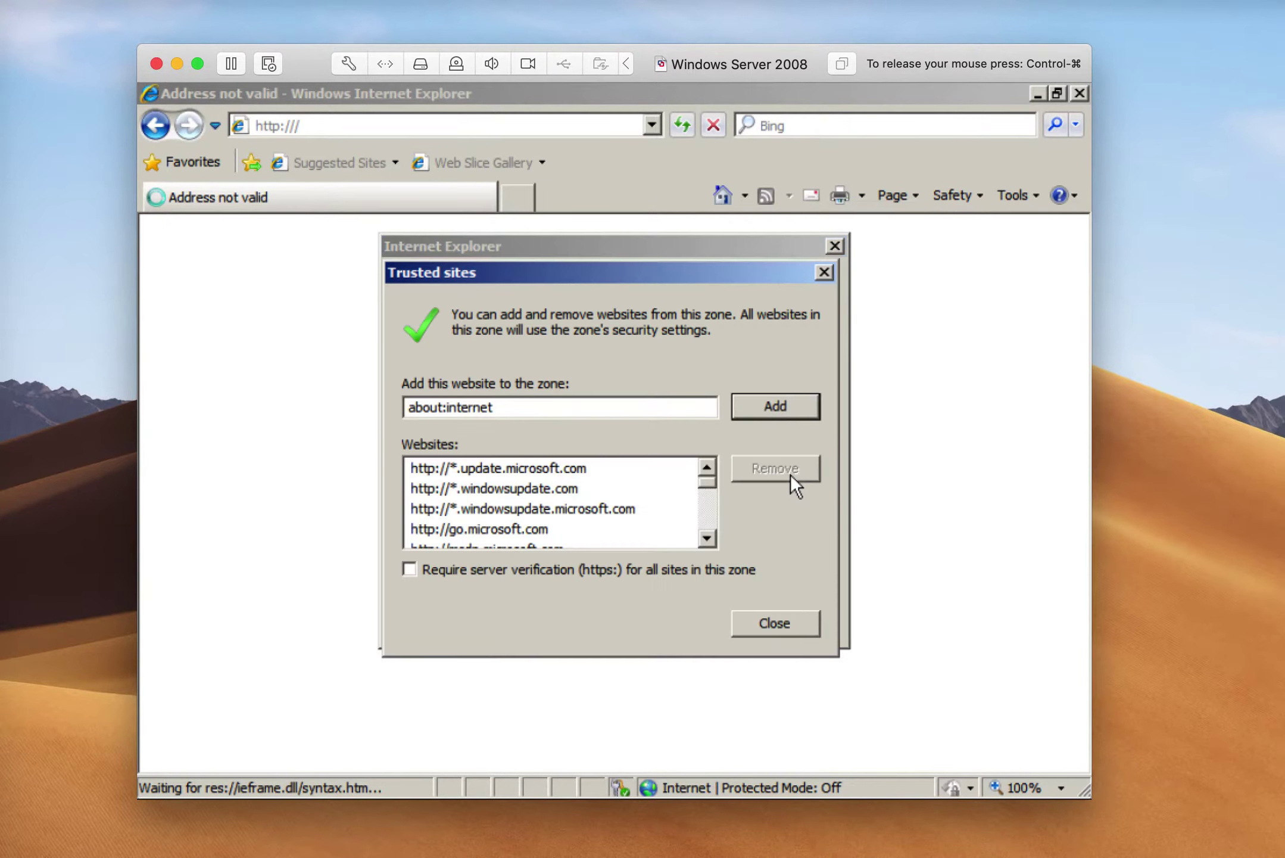
left_click(782, 410)
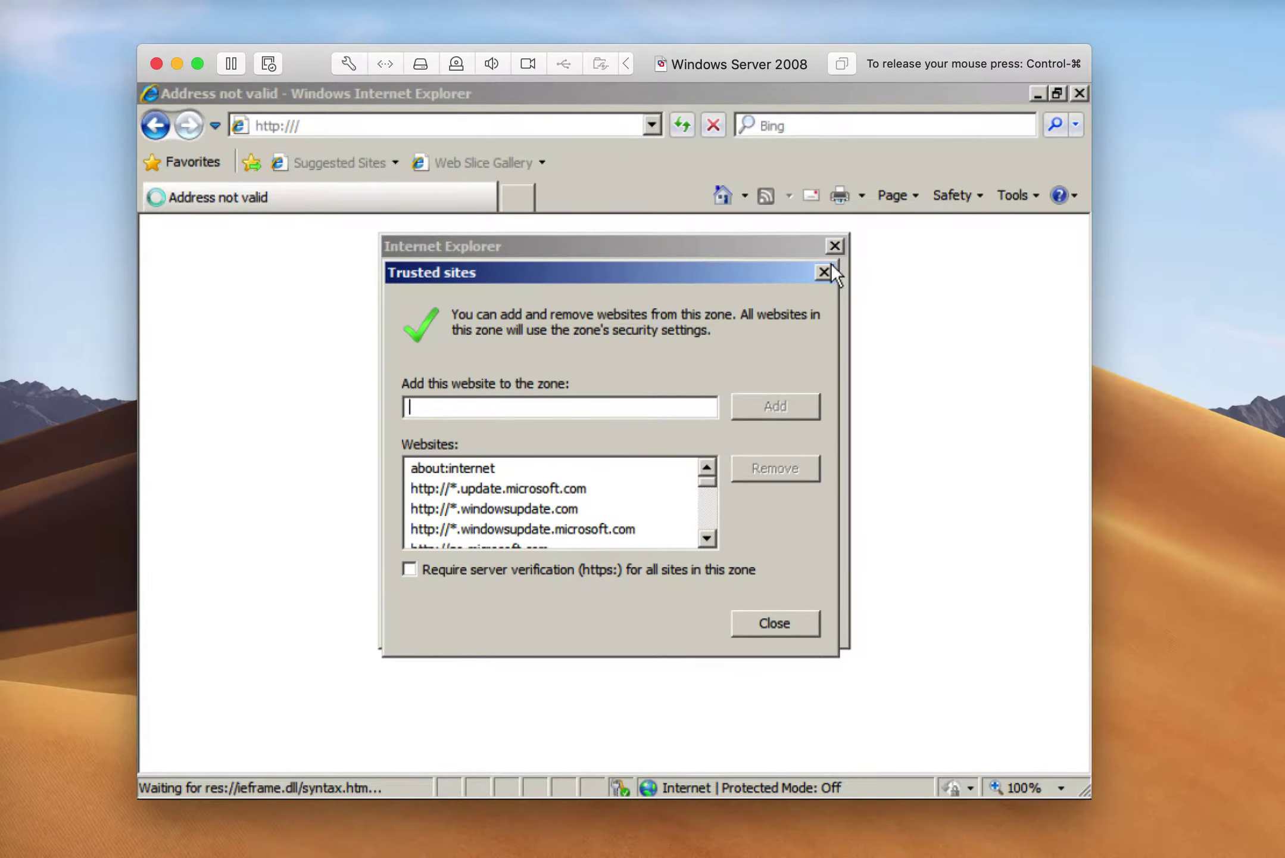
left_click(829, 266)
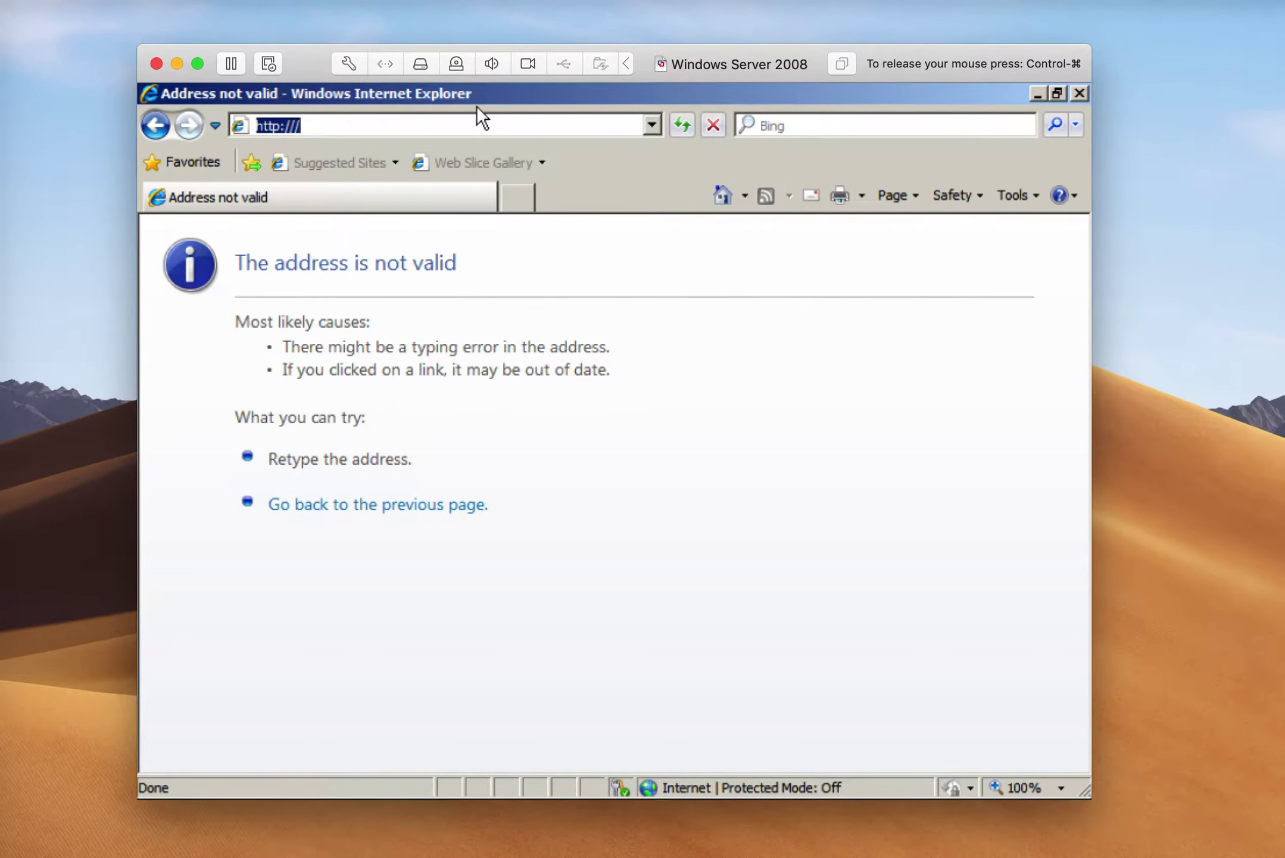
Load google.com and dismiss the security prompts to reach the Google home page
type("goo")
key("BackSpace")
key("BackSpace")
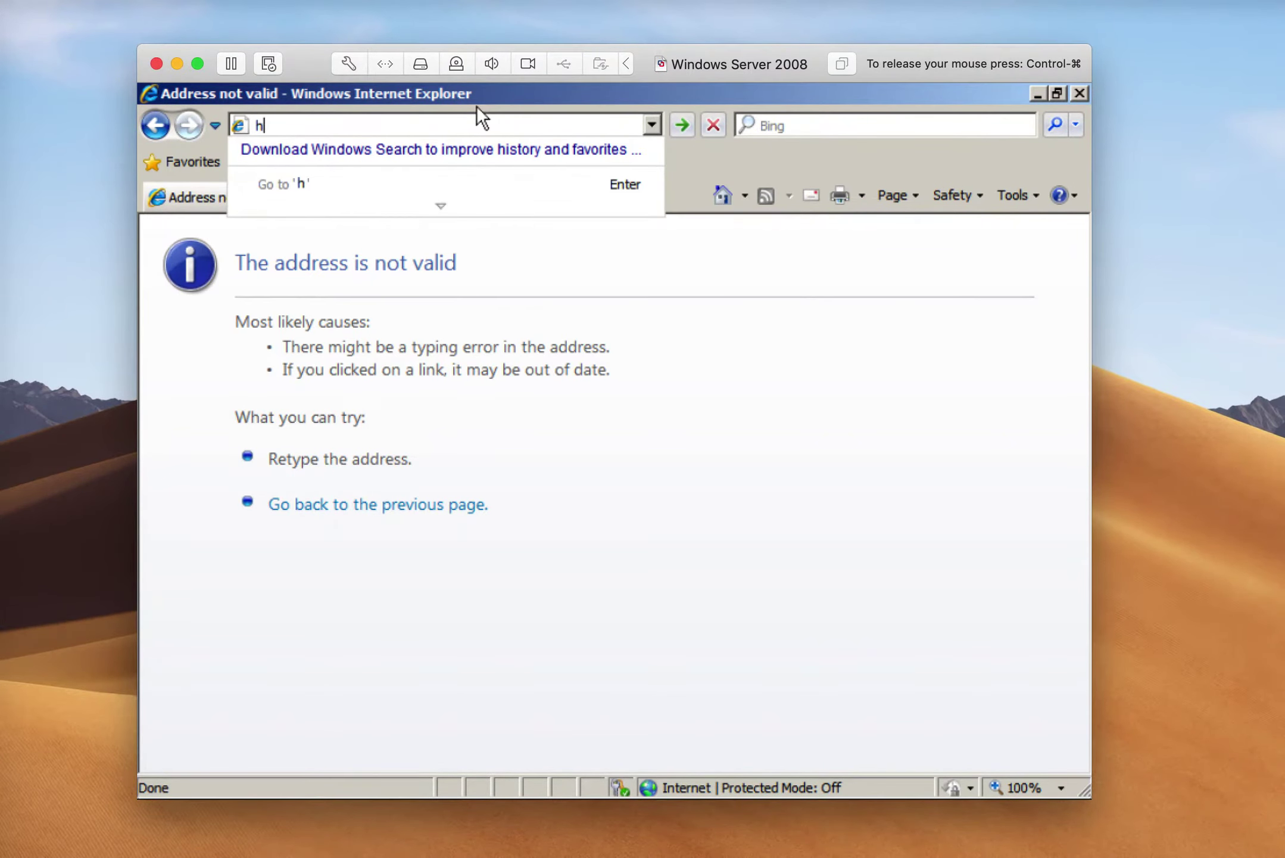
type("ootle")
key("BackSpace")
key("BackSpace")
key("BackSpace")
type("gl")
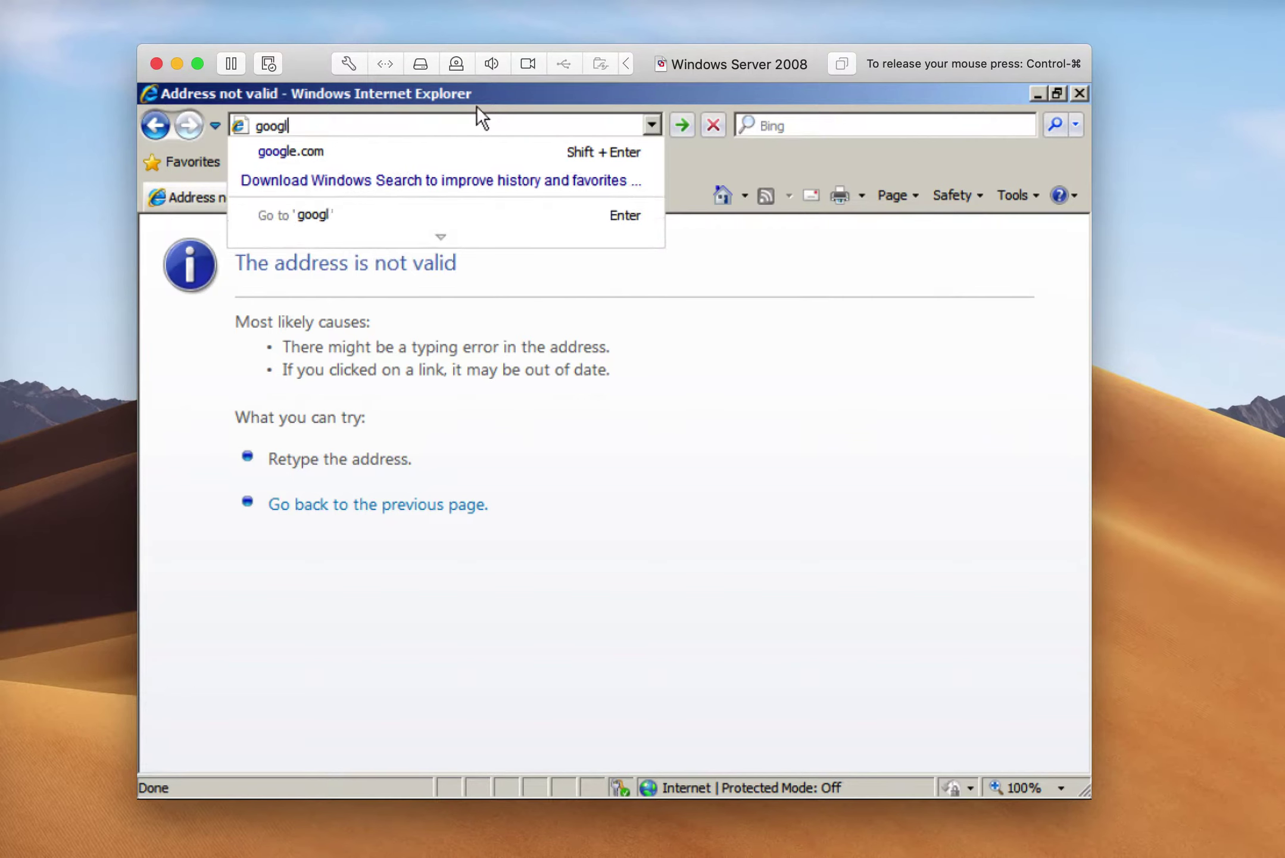
type("e.com")
key("Return")
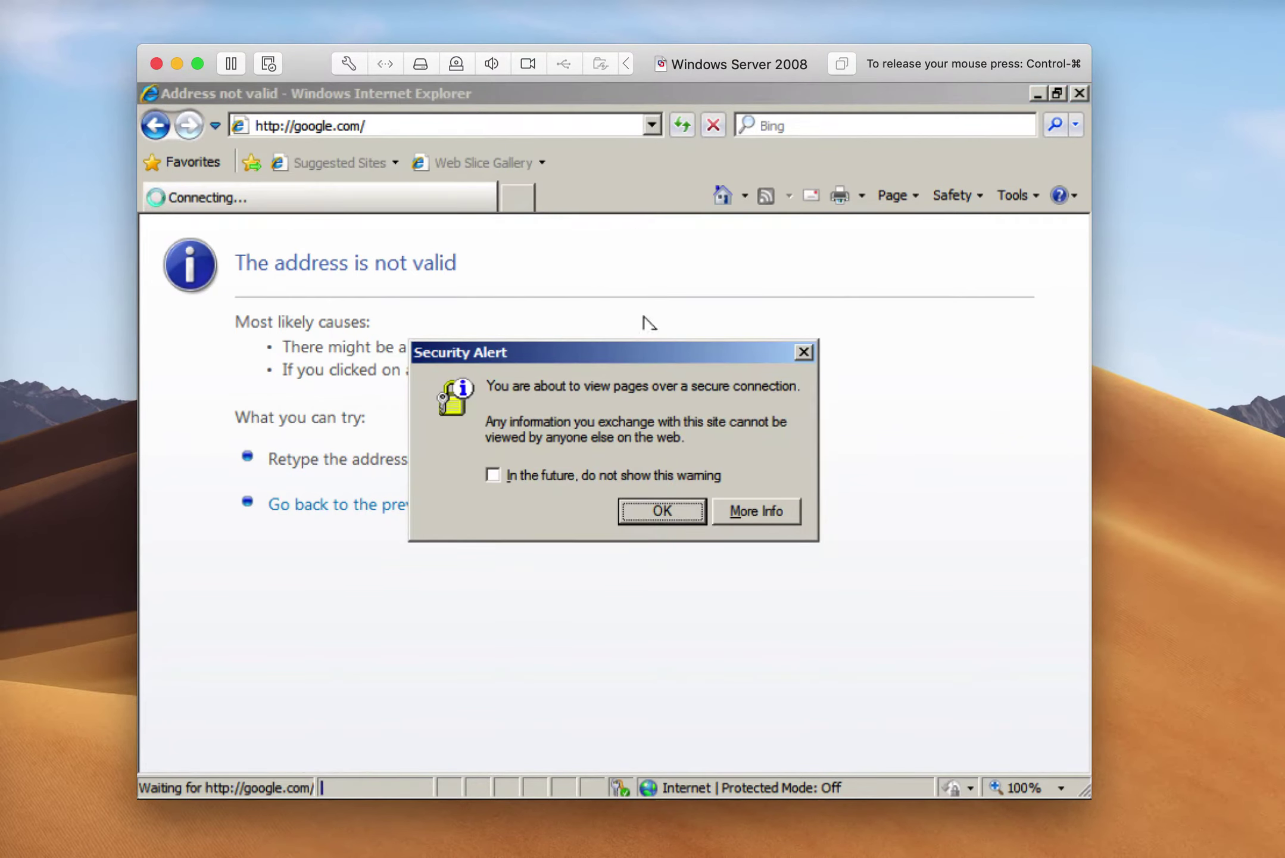
left_click(645, 509)
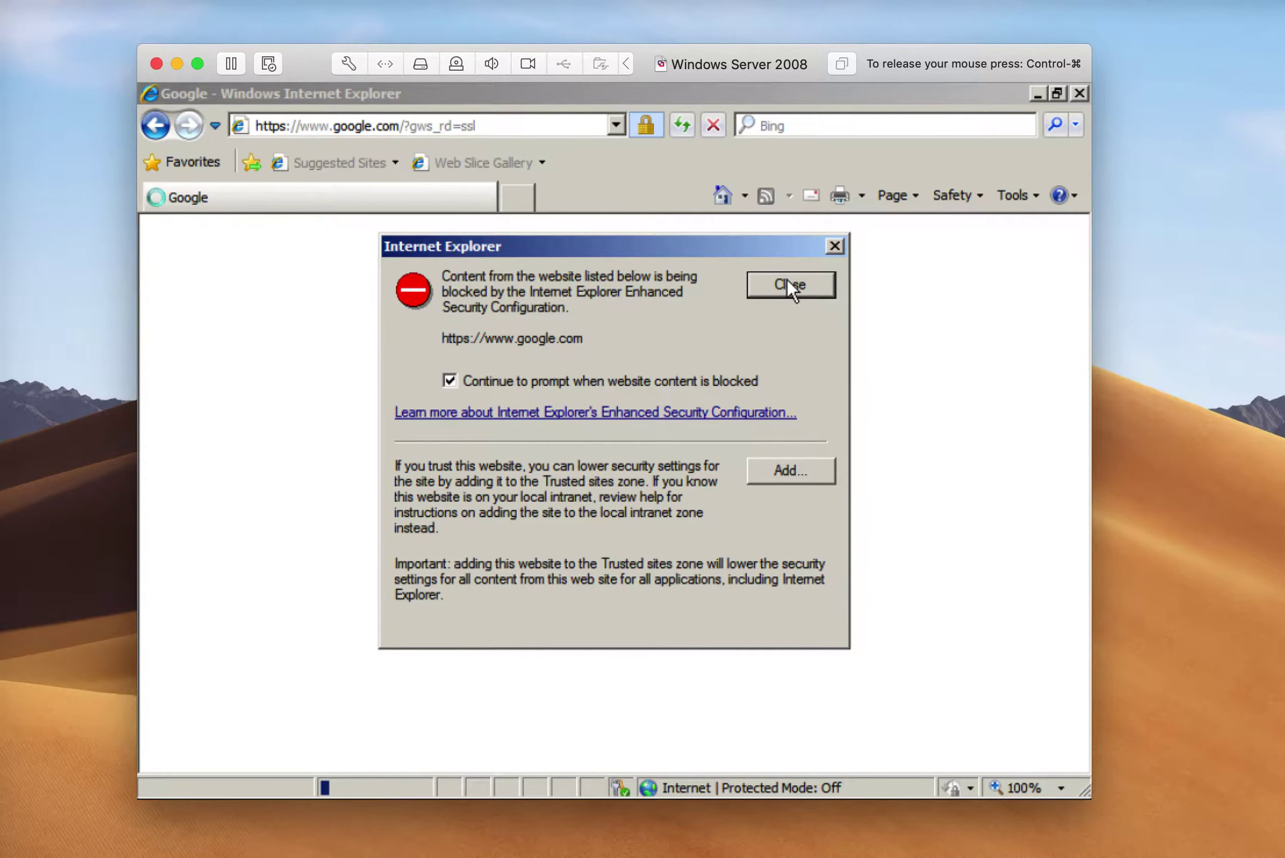
left_click(788, 280)
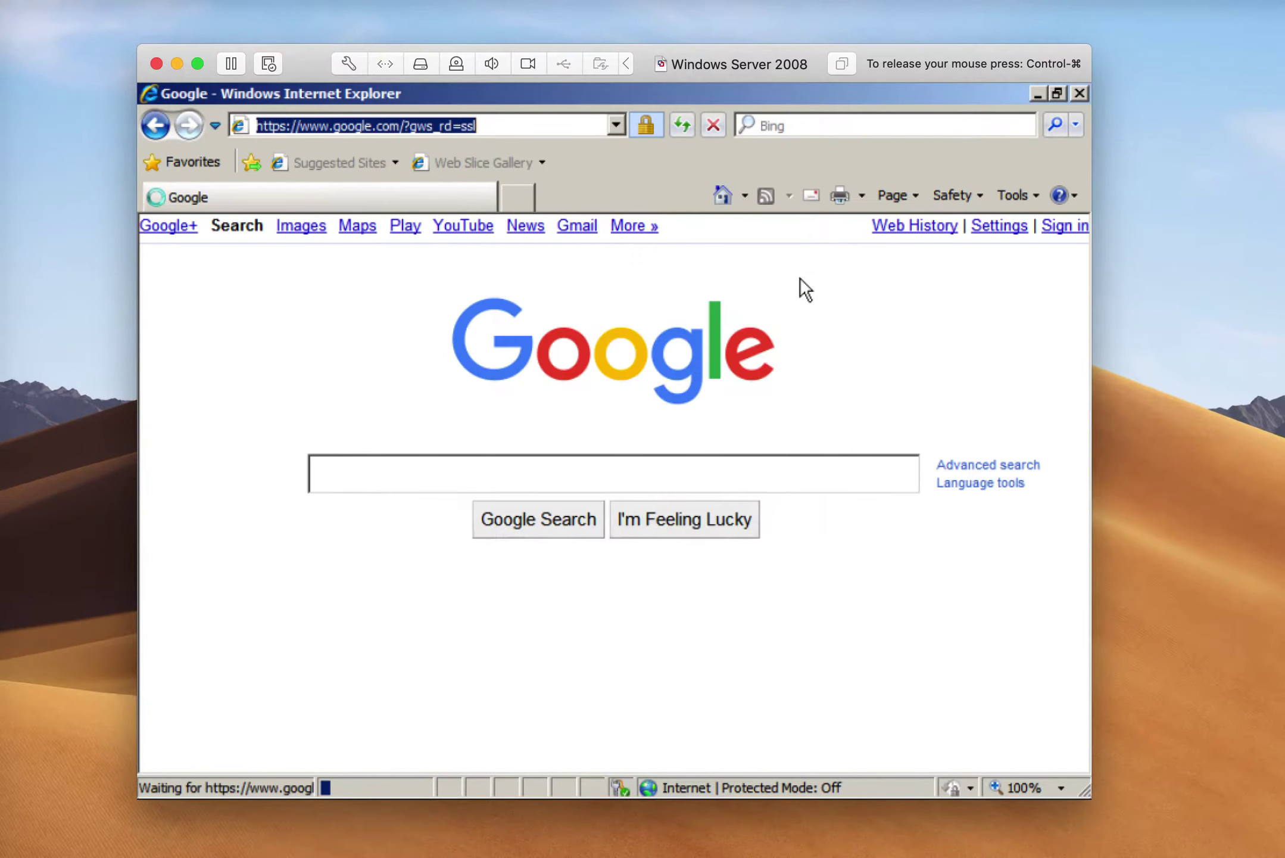
Search Google for 'chrome' and dismiss the blocked-content warning to view the results
left_click(408, 473)
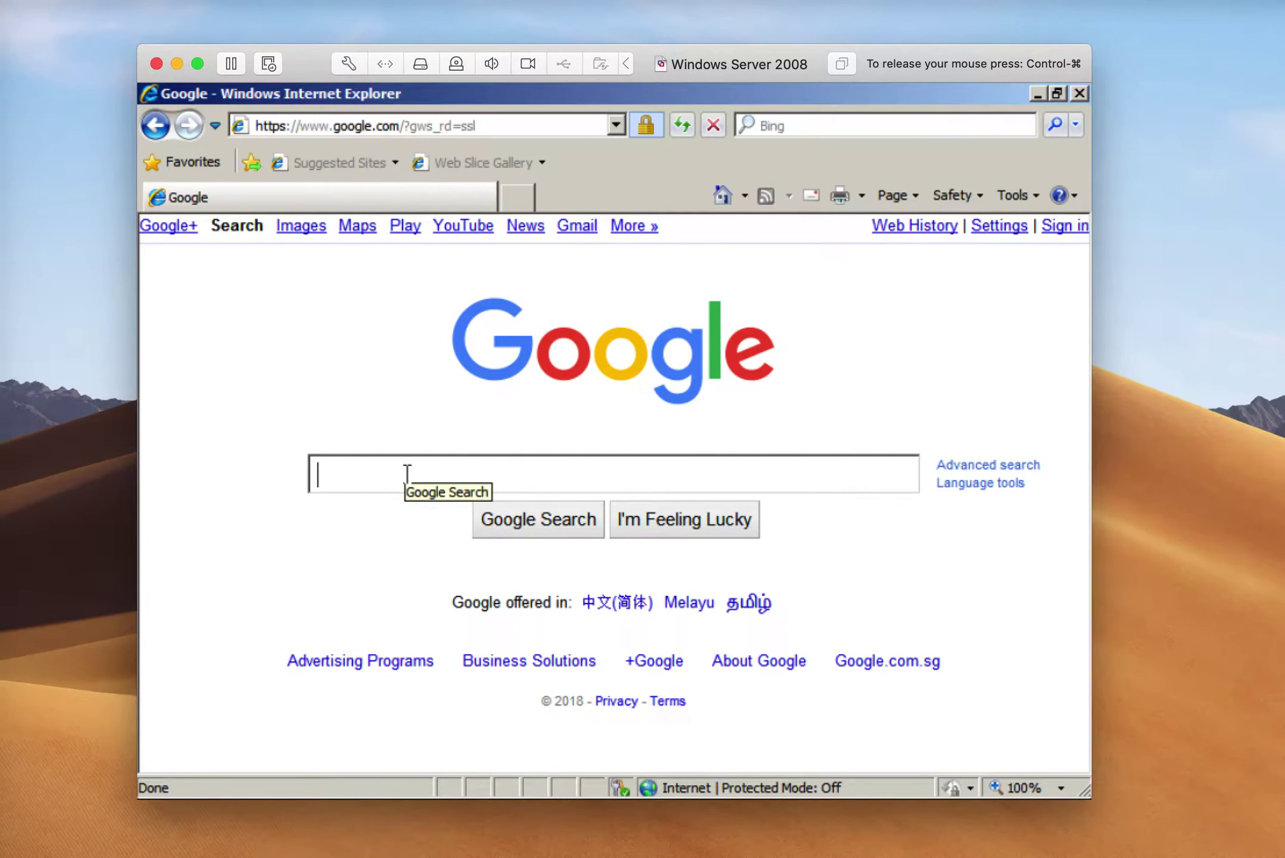
type("chrome")
key("Return")
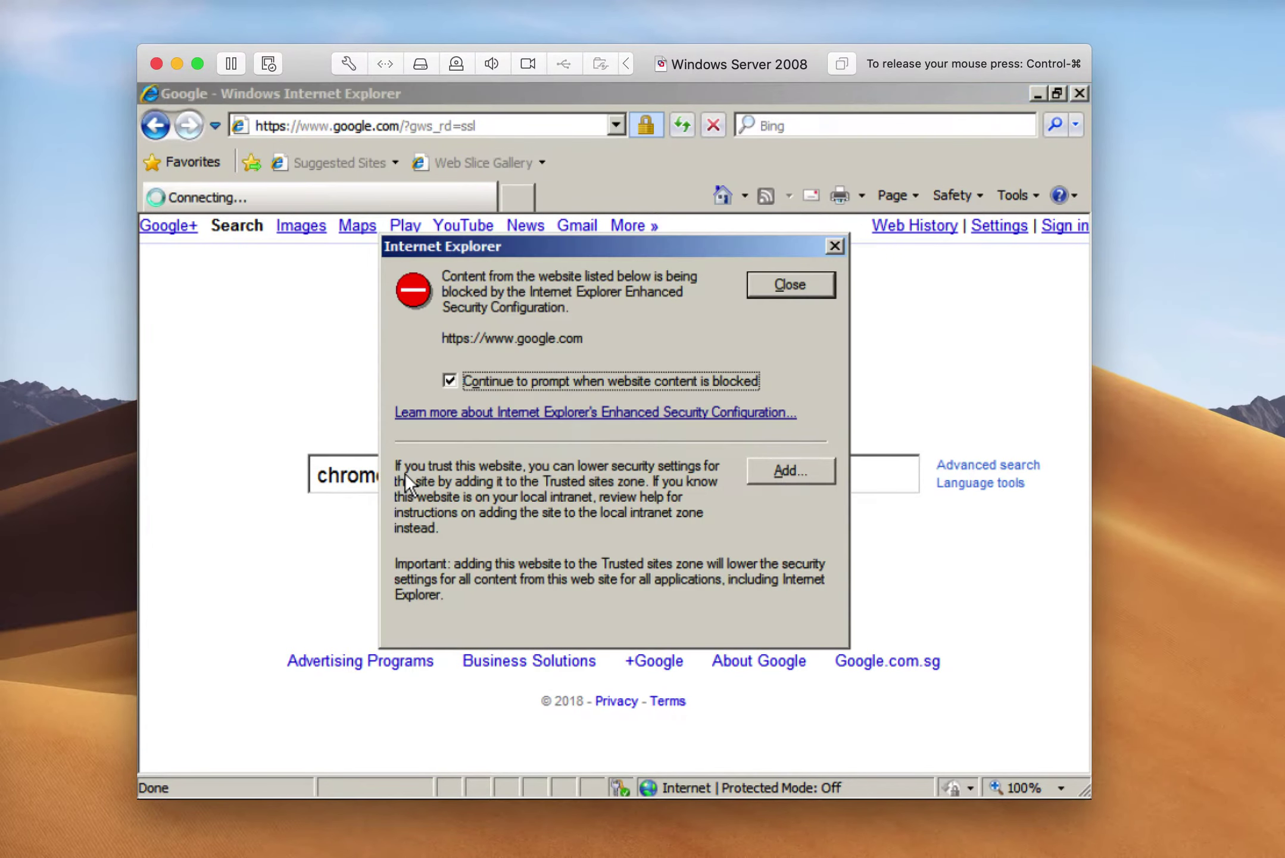
left_click(791, 287)
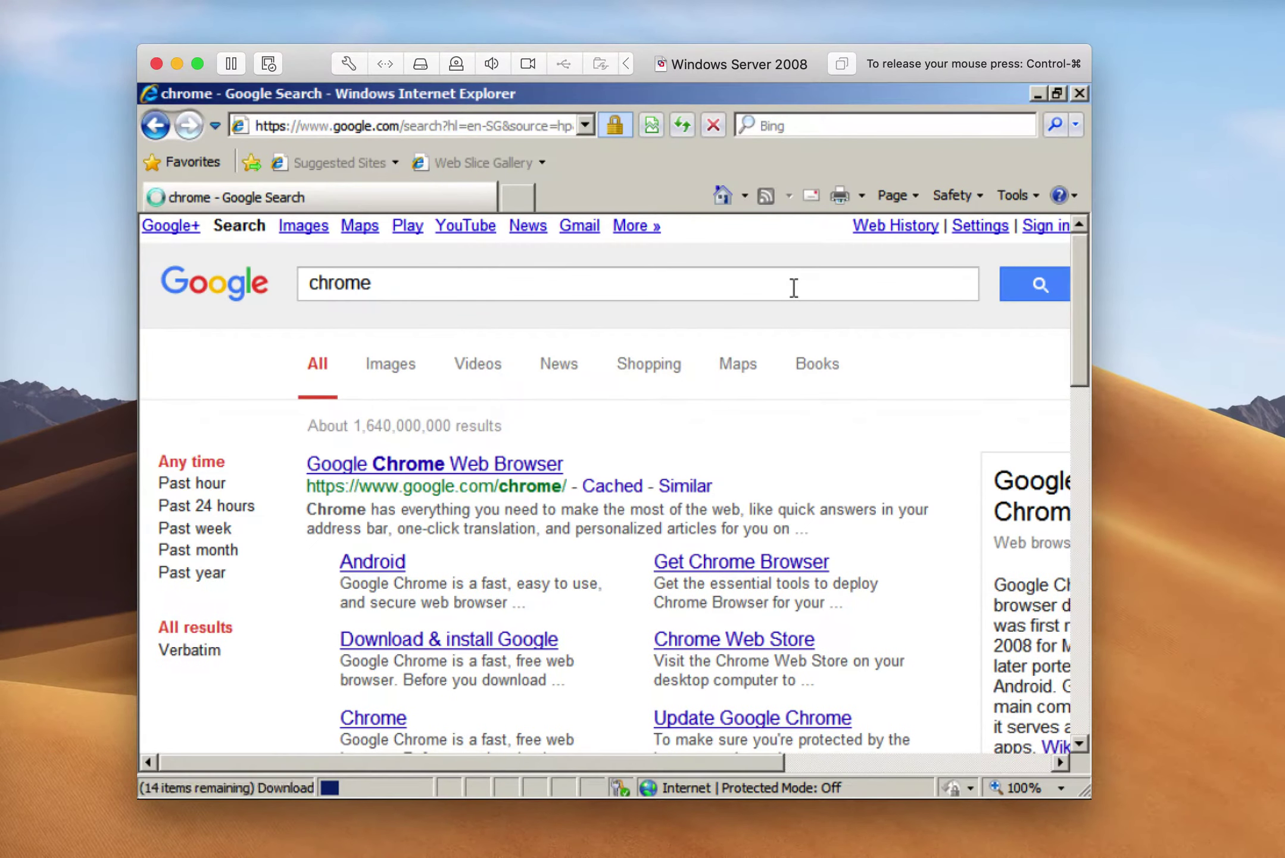
scroll(524, 453, "down", 1)
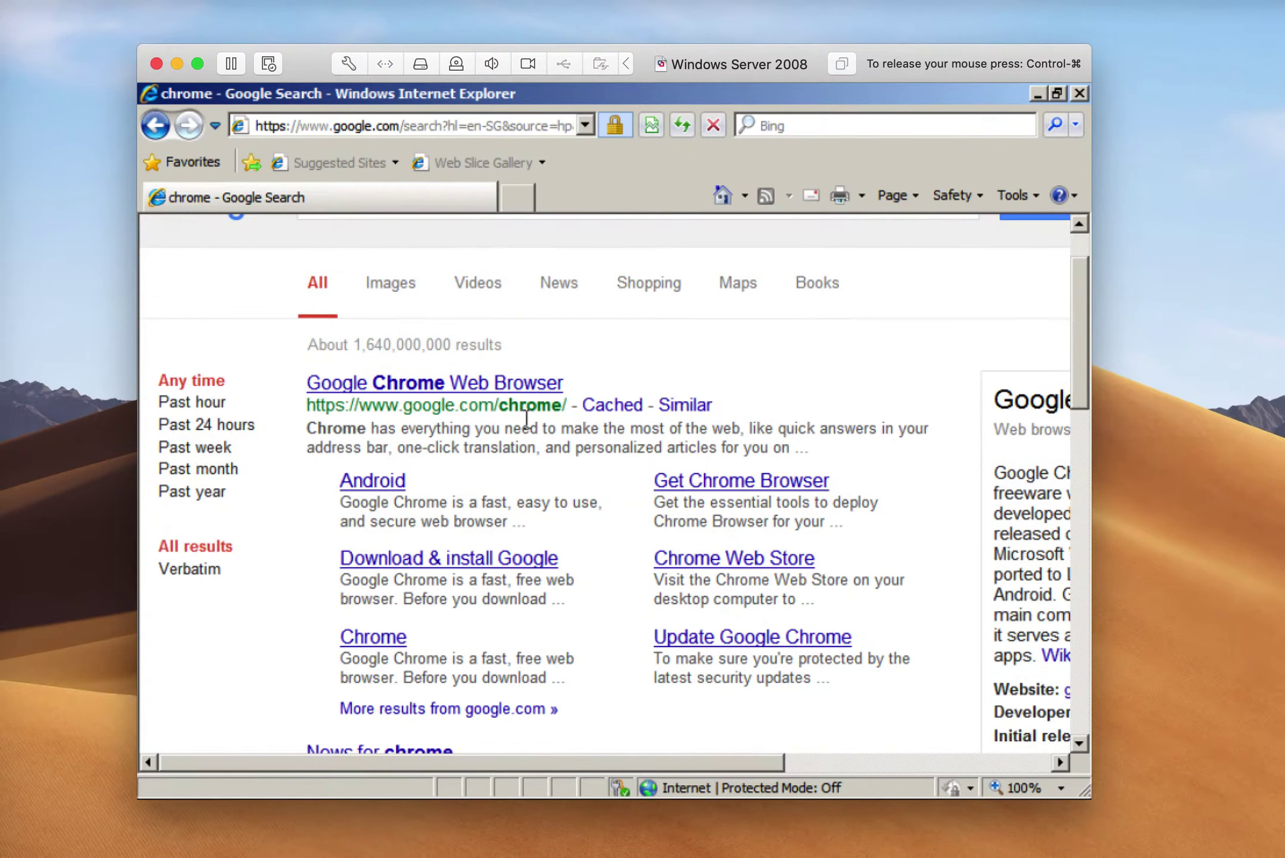
scroll(525, 418, "up", 1)
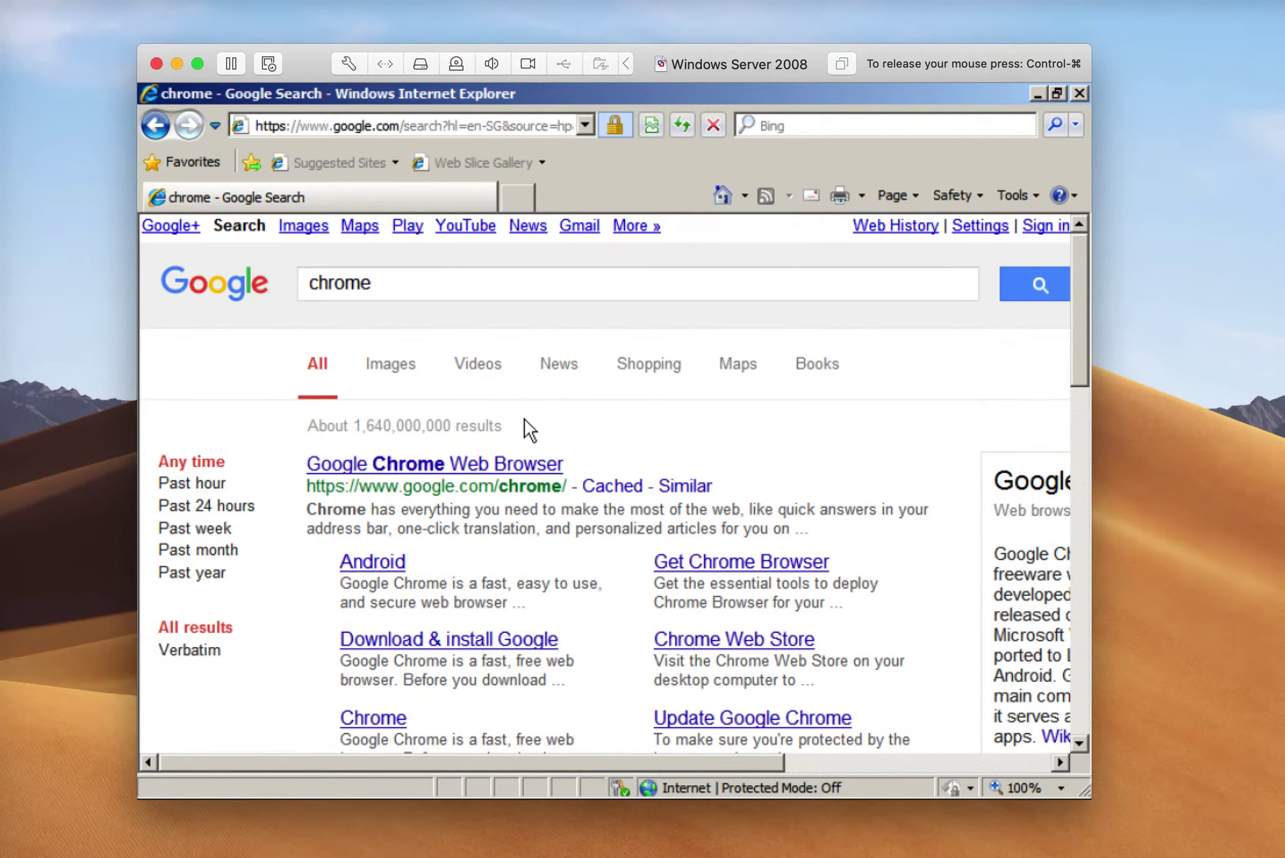
Replace the query with 'securecrt' and dismiss the warning to show the SecureCRT results
double_click(405, 283)
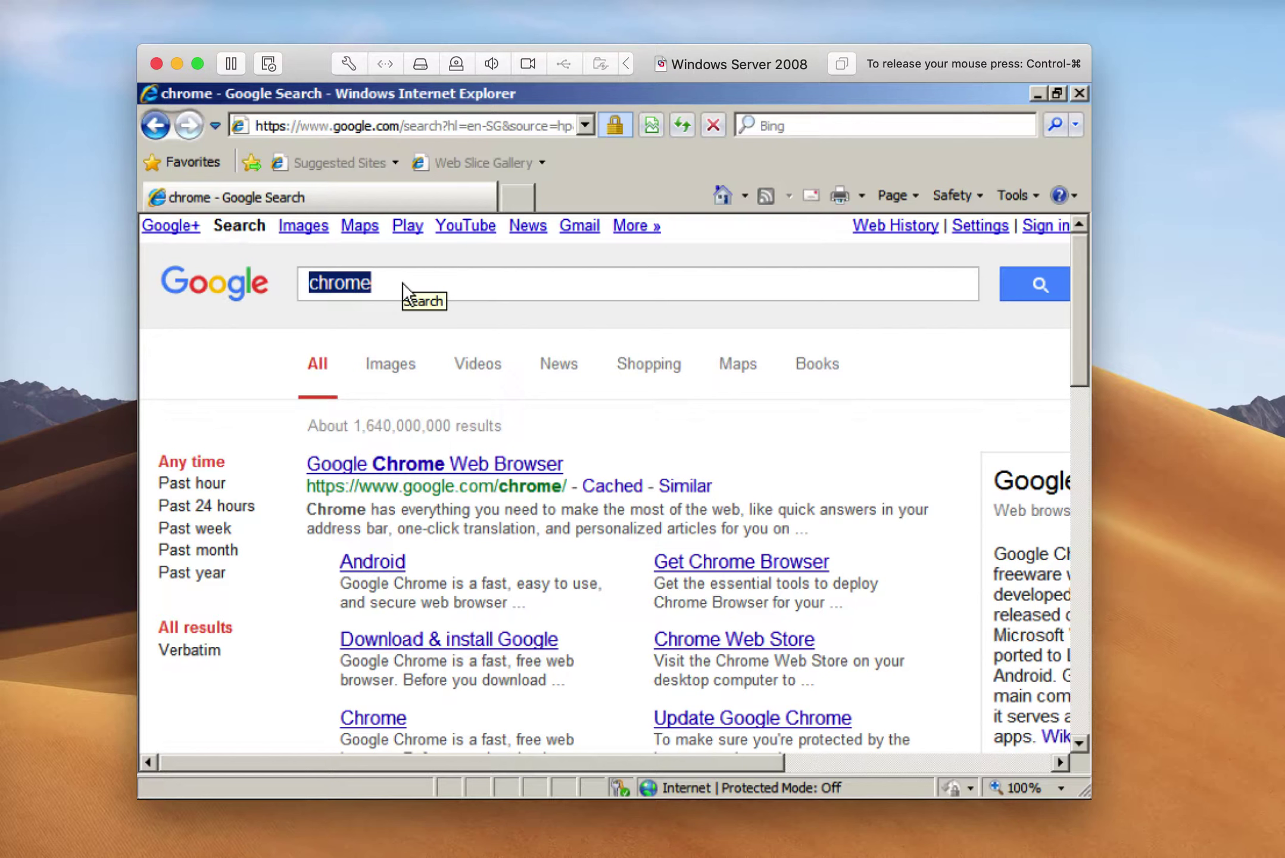
type("securedr")
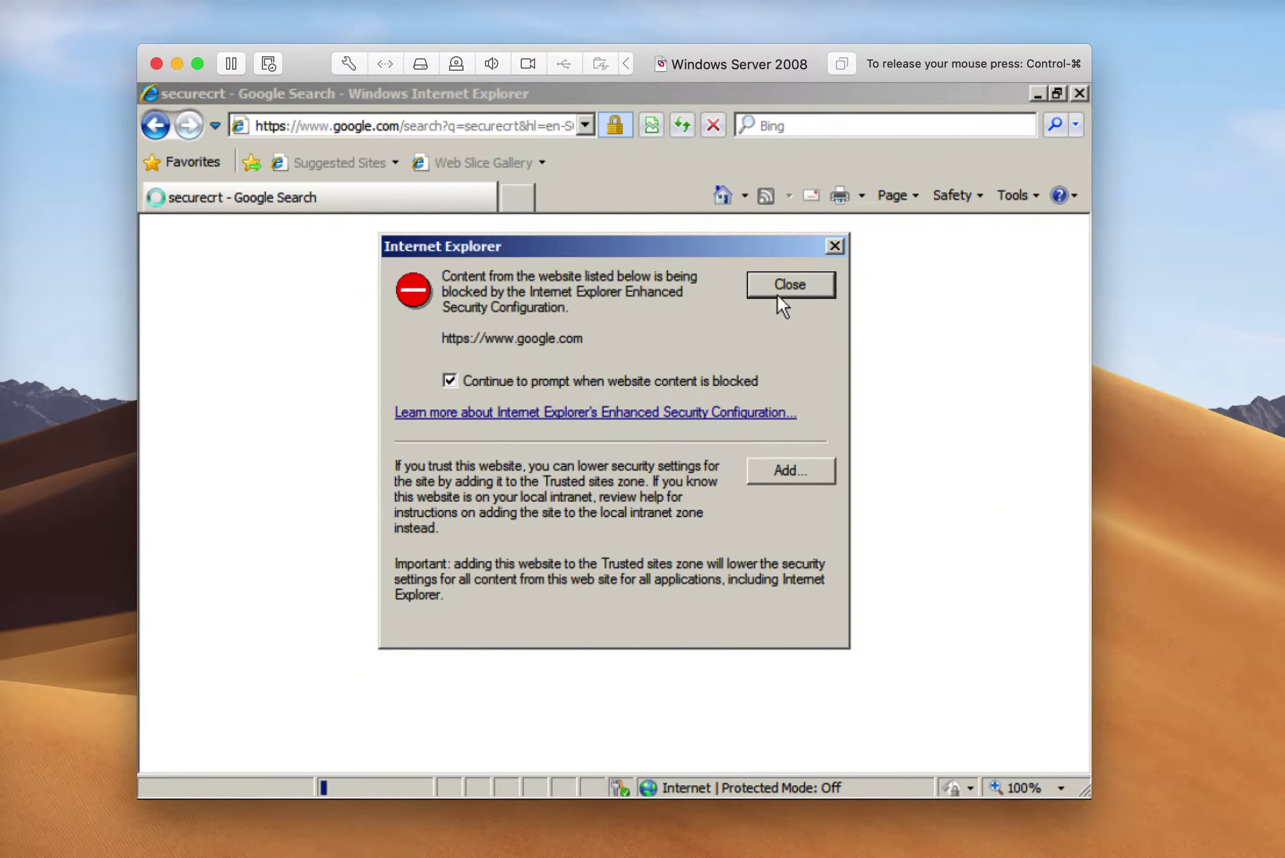
left_click(775, 295)
scroll(593, 470, "down", 2)
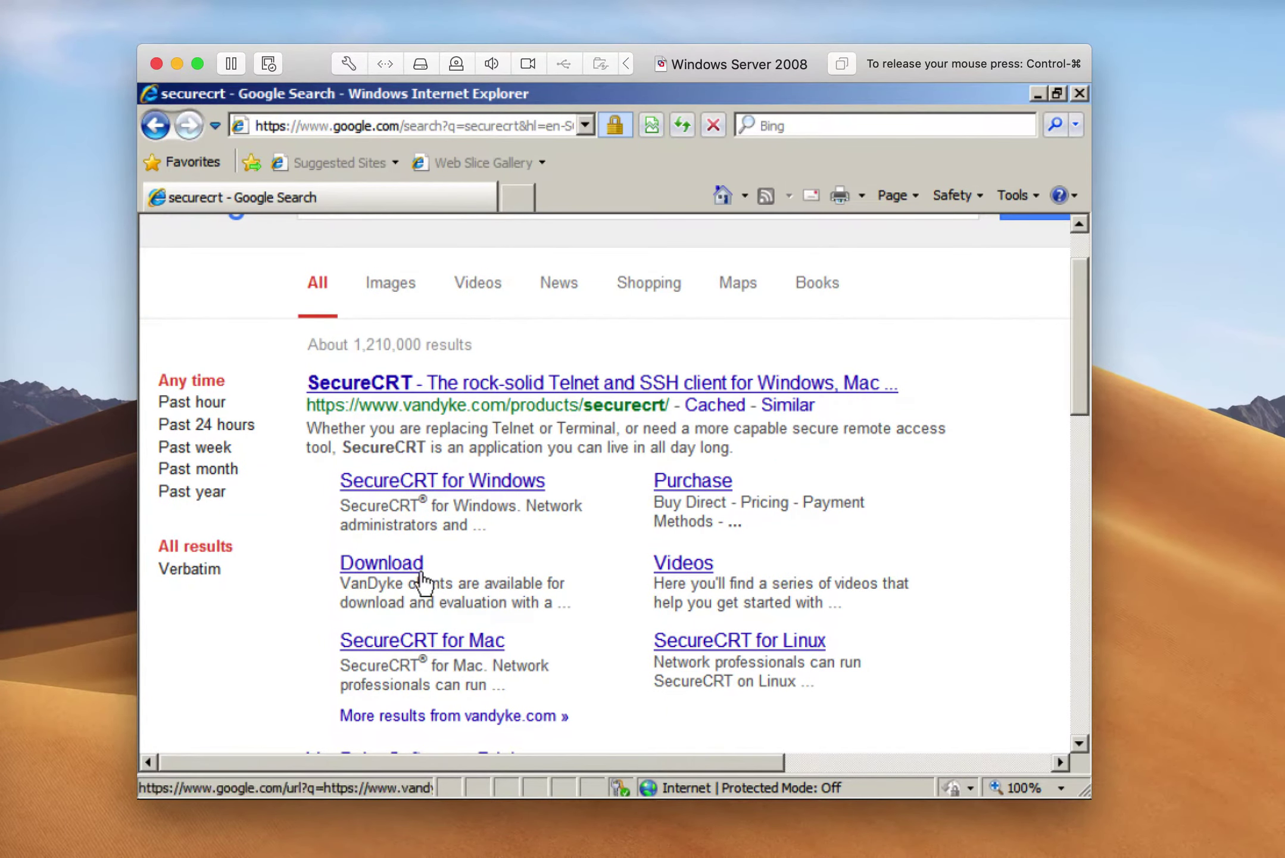
Open the 'SecureCRT for Windows' result, dismiss the vandyke.com warning, and browse the product page
left_click(424, 488)
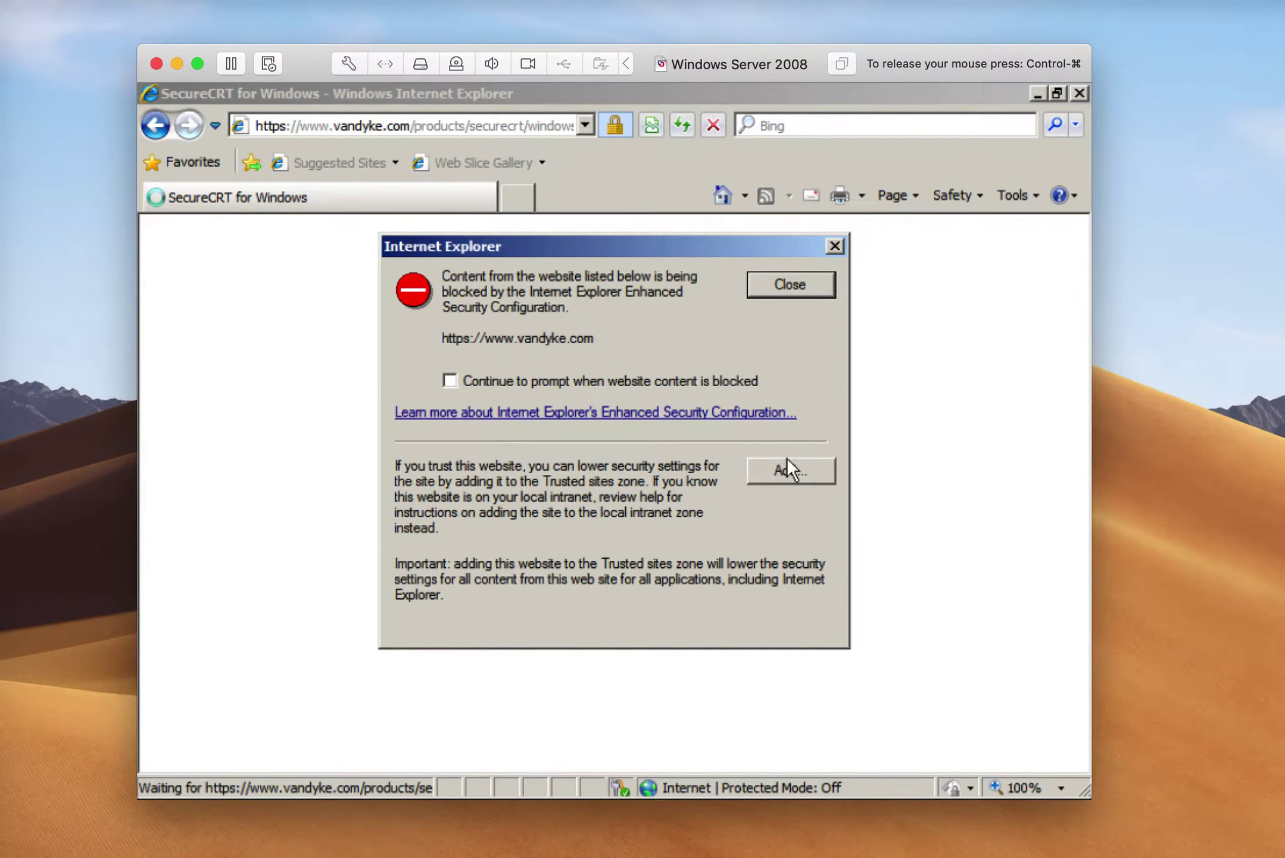
left_click(792, 292)
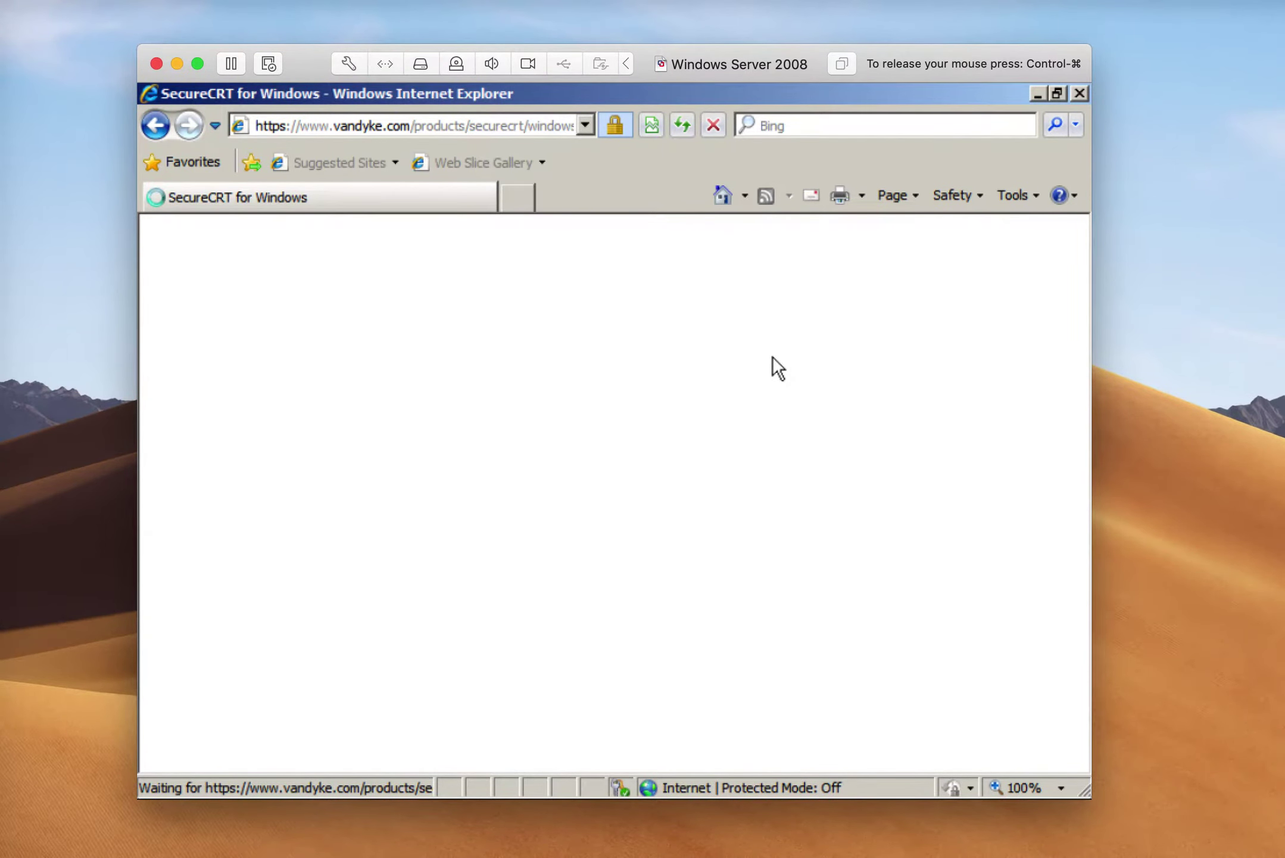
scroll(702, 415, "down", 3)
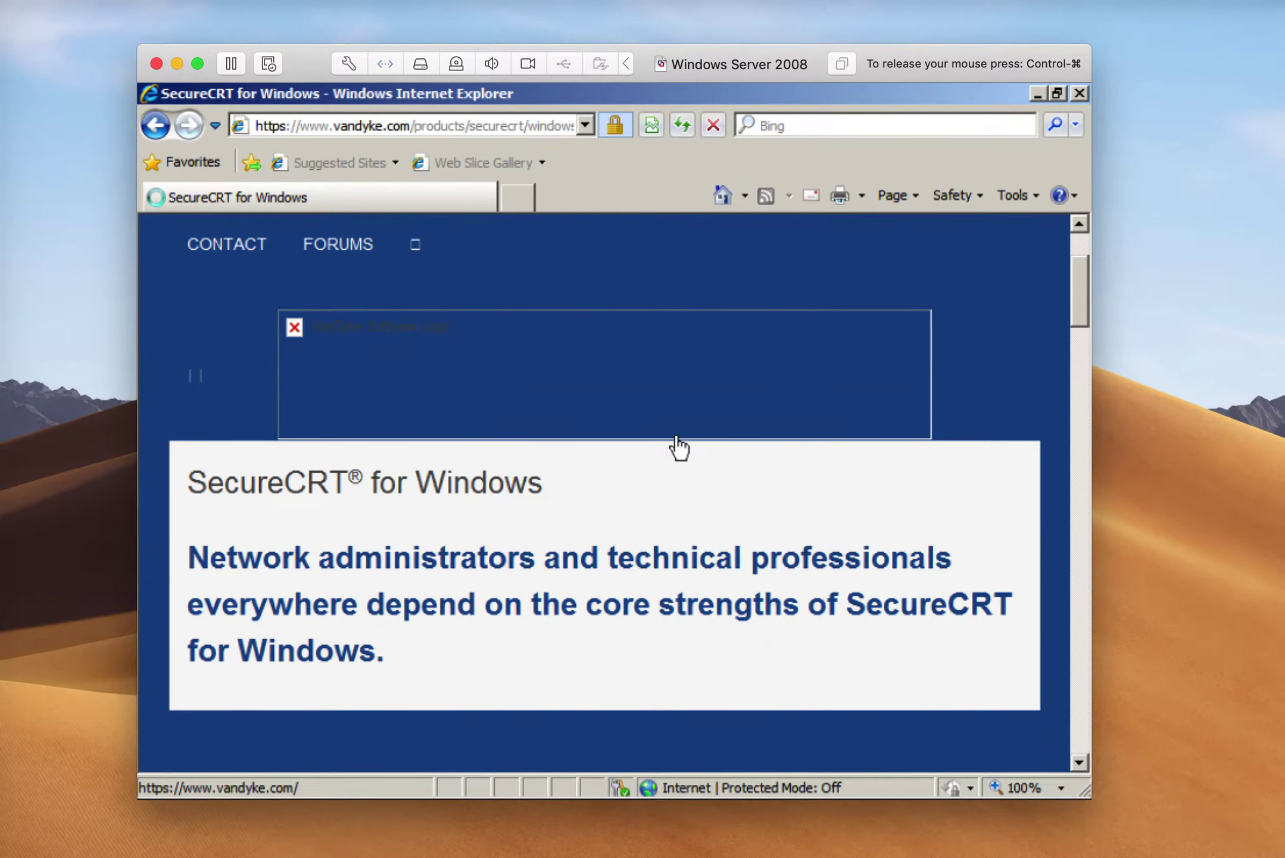
scroll(678, 436, "down", 1)
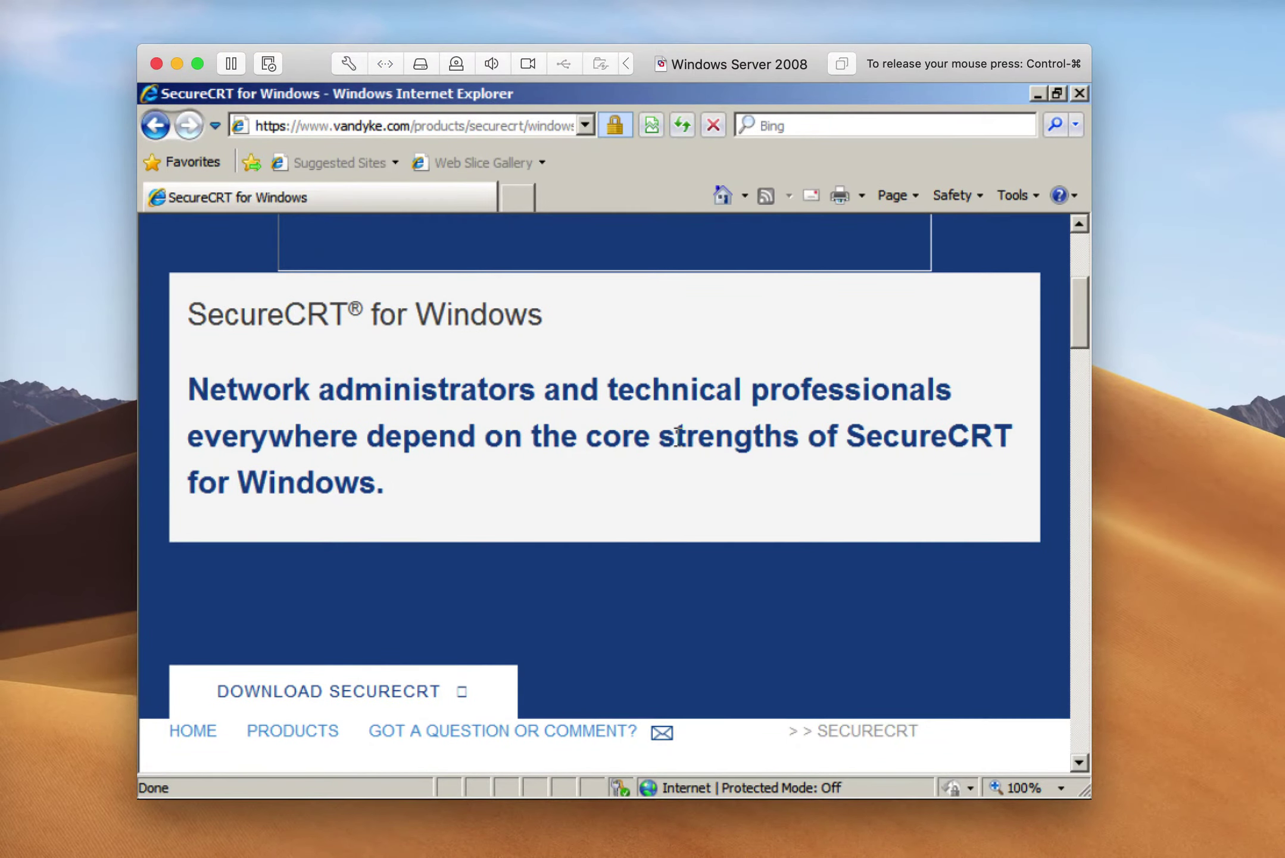
scroll(678, 436, "down", 6)
scroll(676, 436, "down", 3)
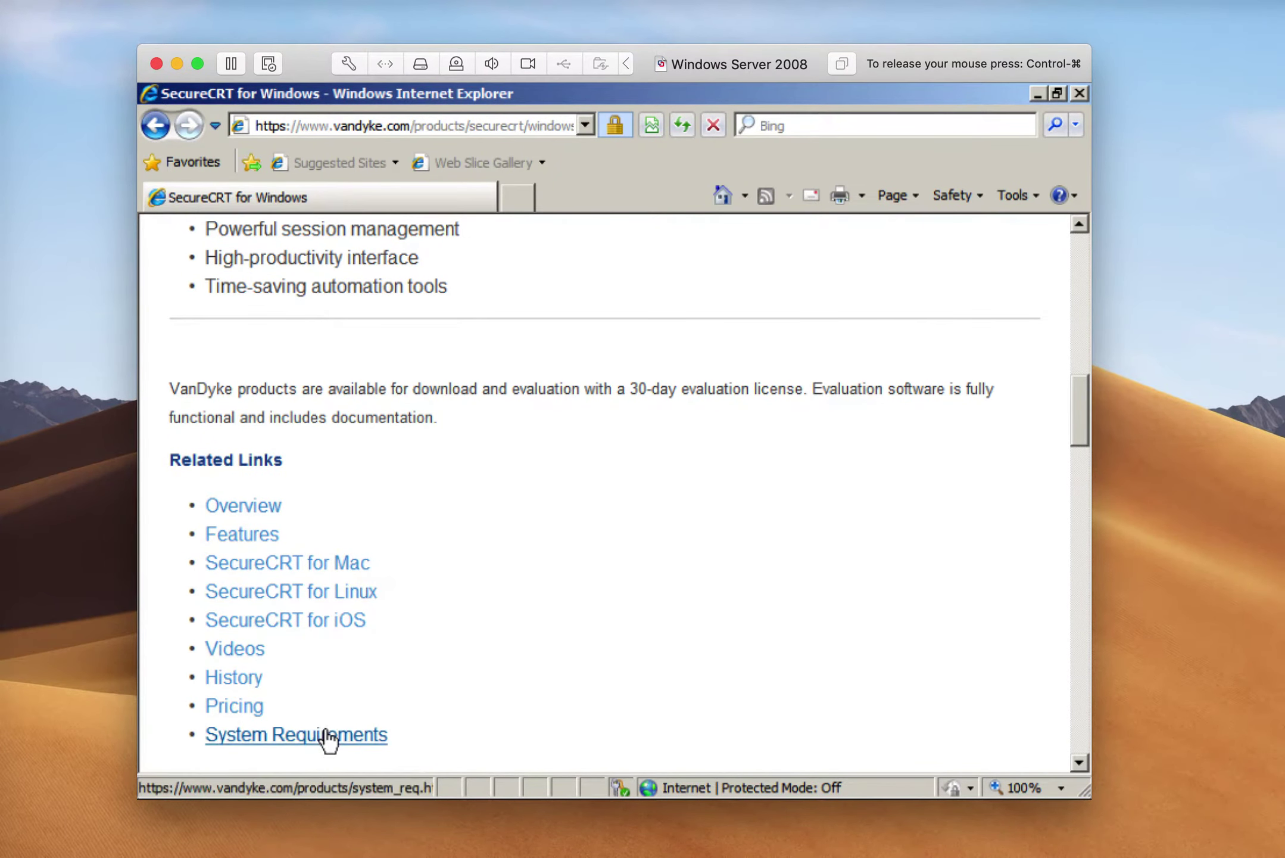
scroll(349, 656, "down", 1)
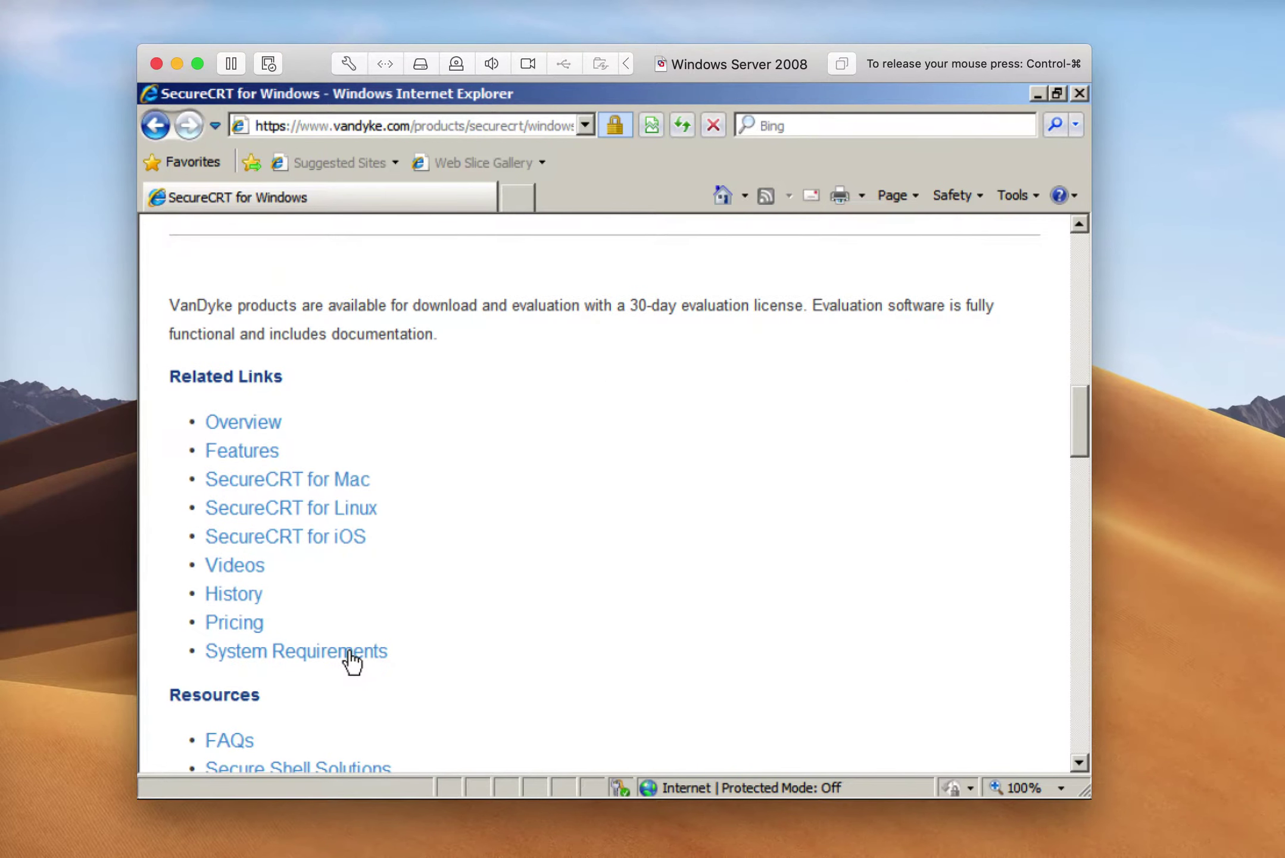
scroll(352, 655, "down", 6)
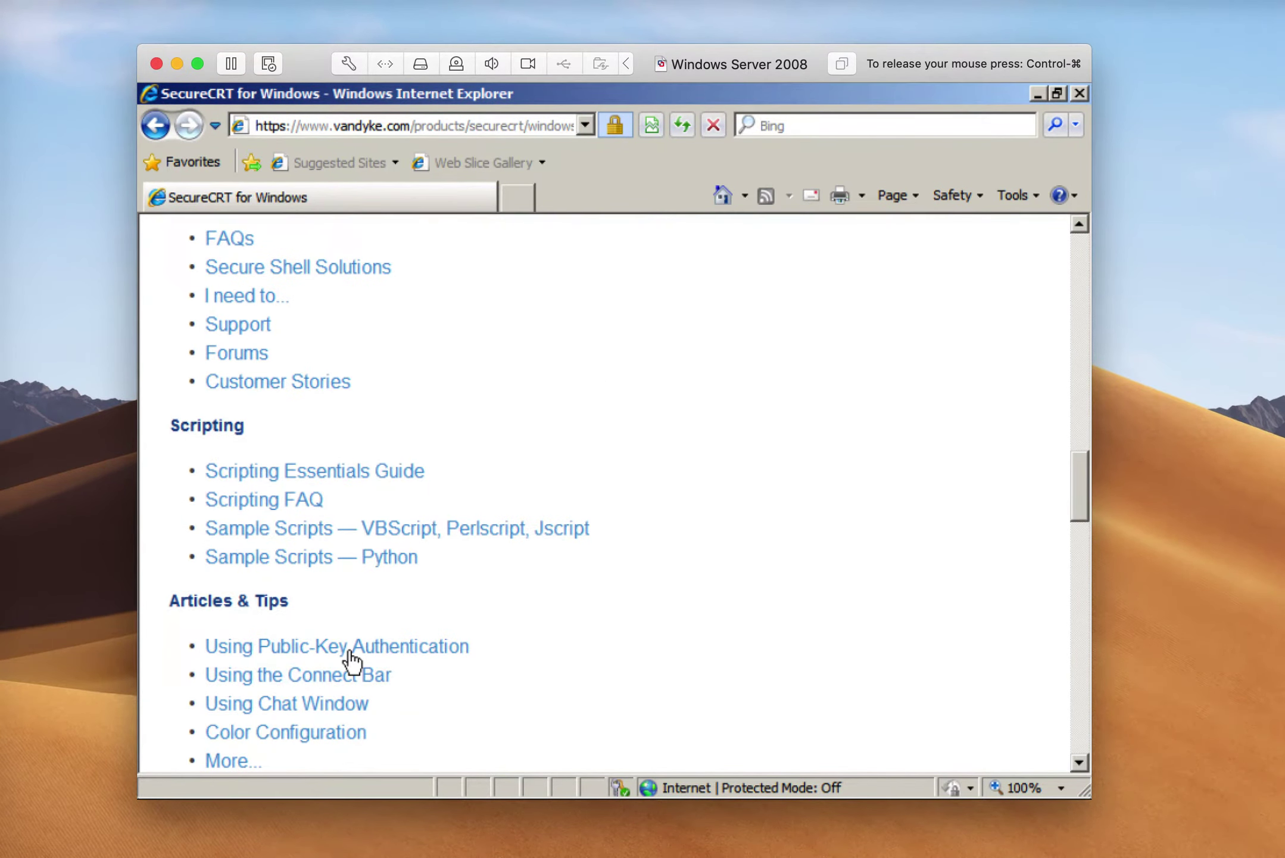
scroll(351, 658, "down", 2)
scroll(348, 650, "down", 3)
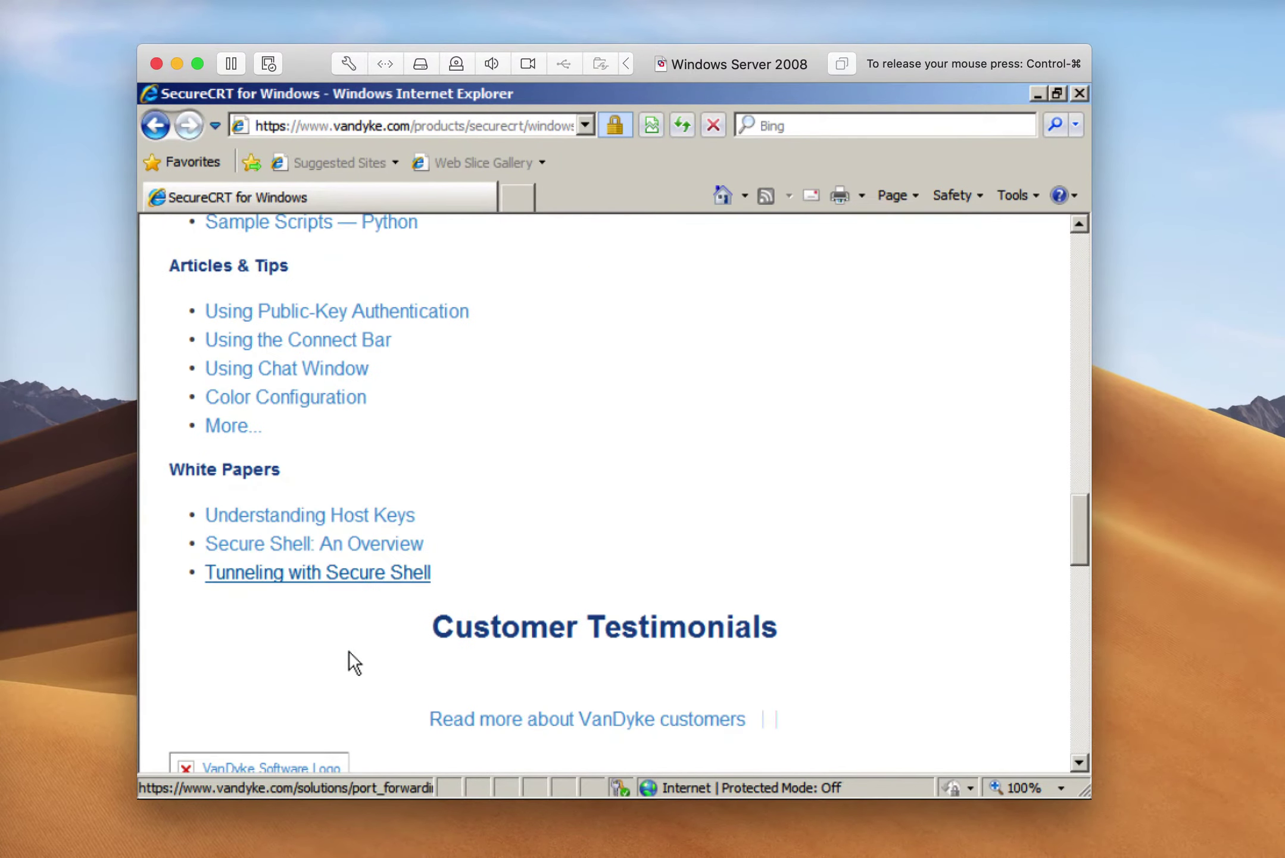
scroll(348, 650, "up", 2)
scroll(352, 658, "up", 13)
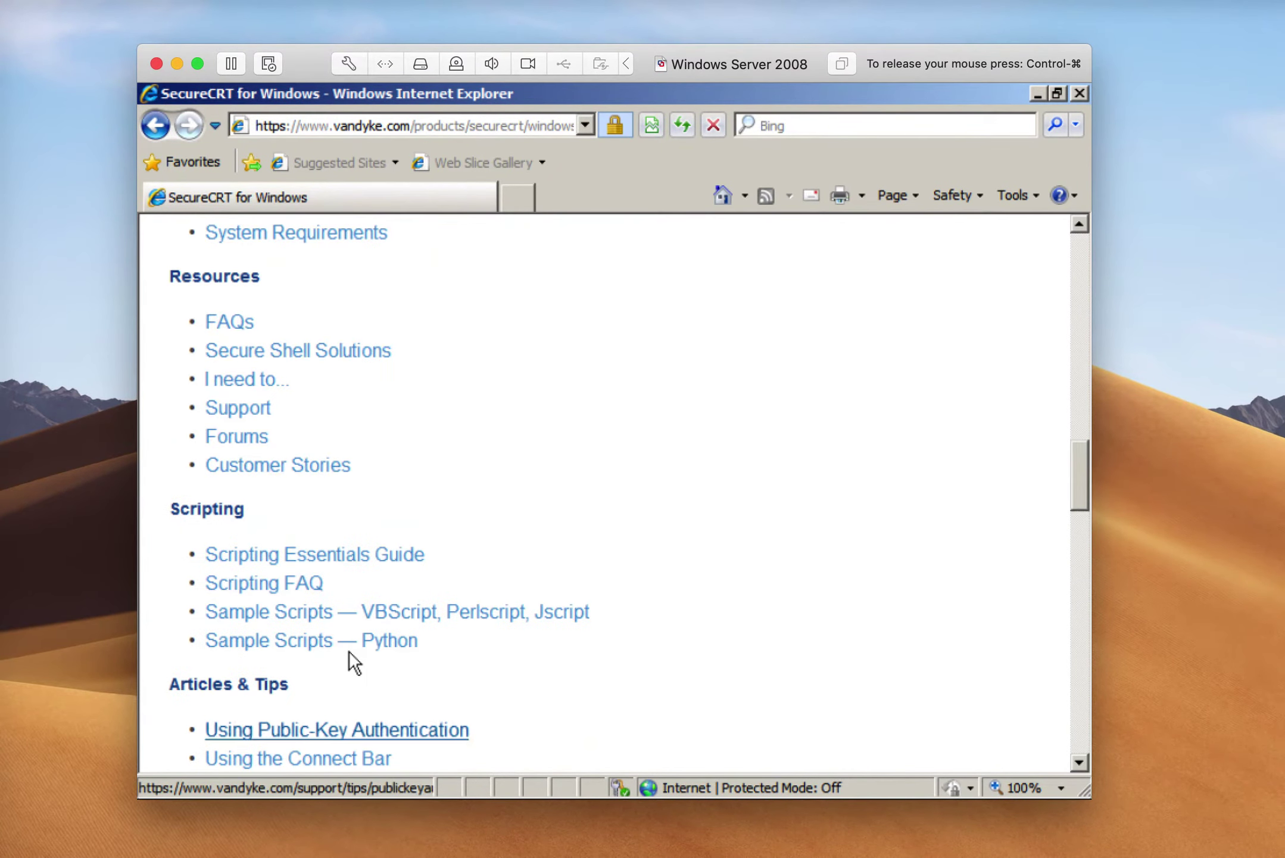
scroll(348, 651, "up", 4)
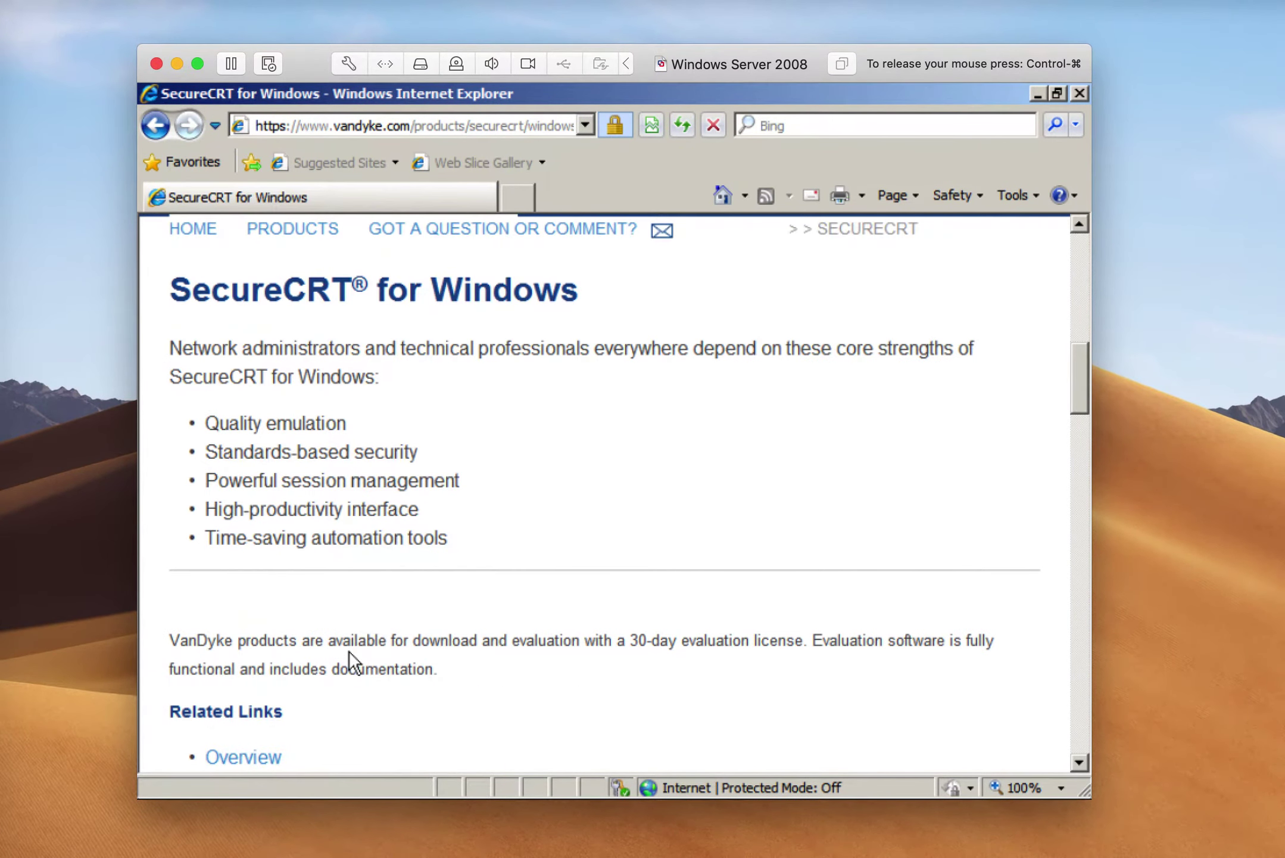